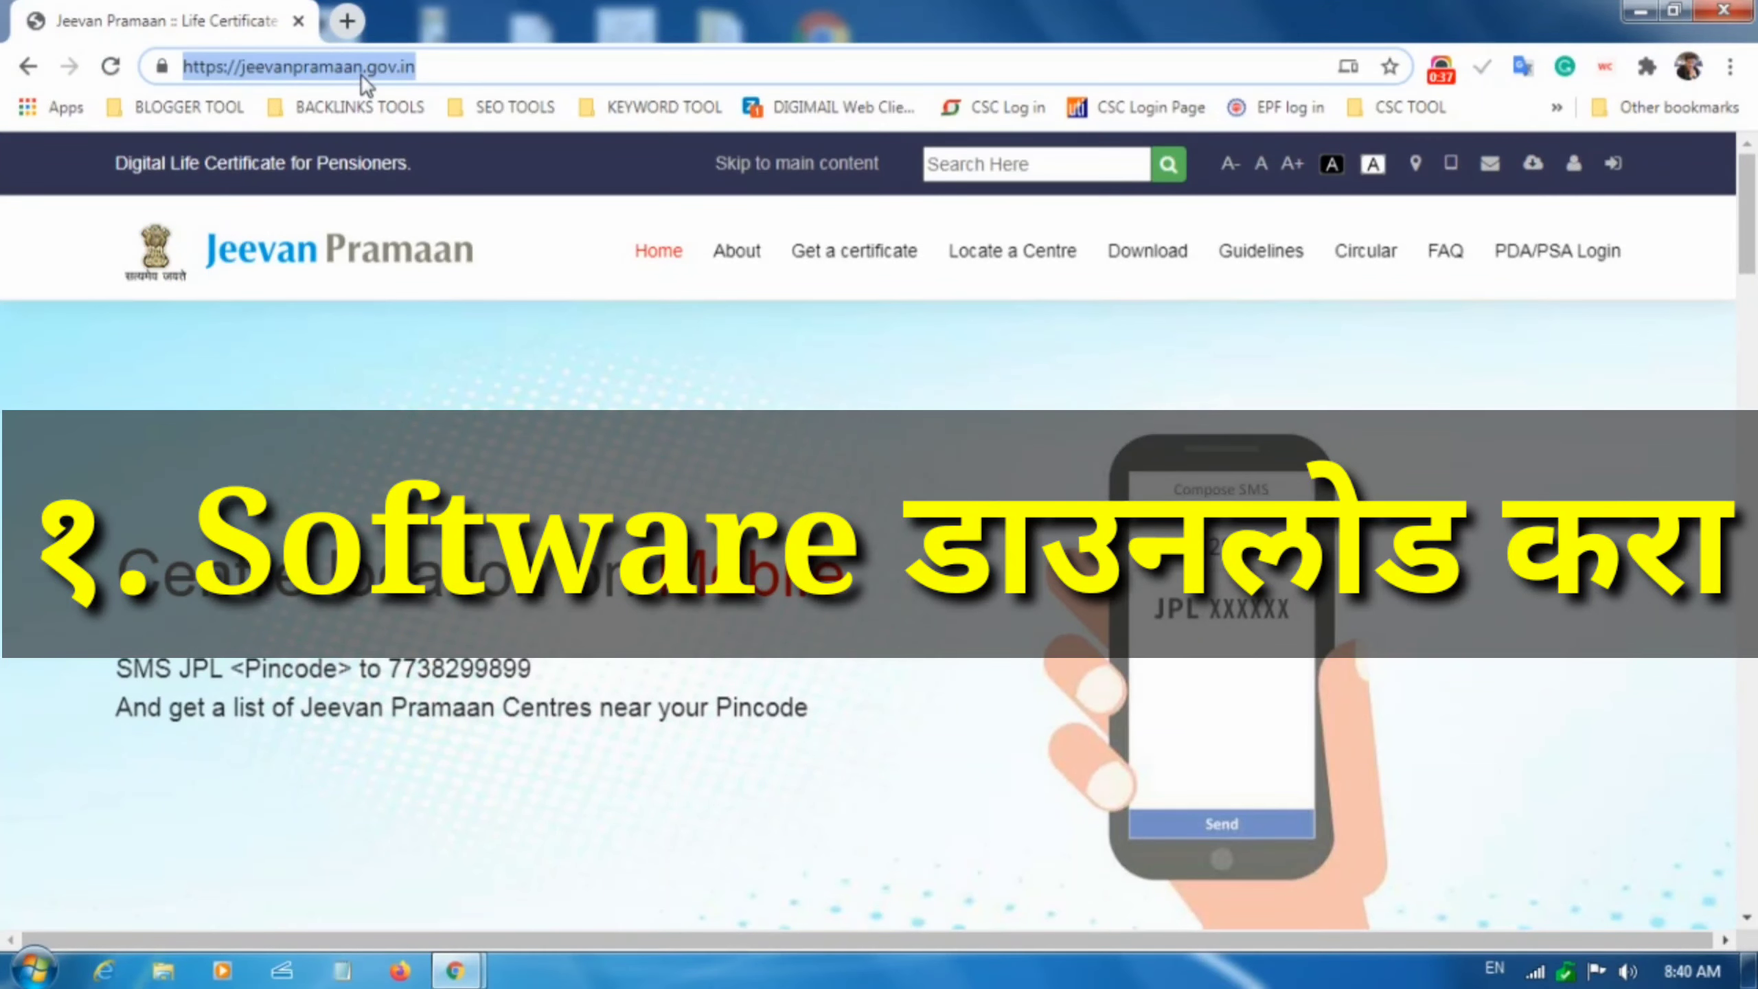
Go to the Jeevan Pramaan client download page and scroll to the request form
click(359, 74)
drag(402, 70, 419, 70)
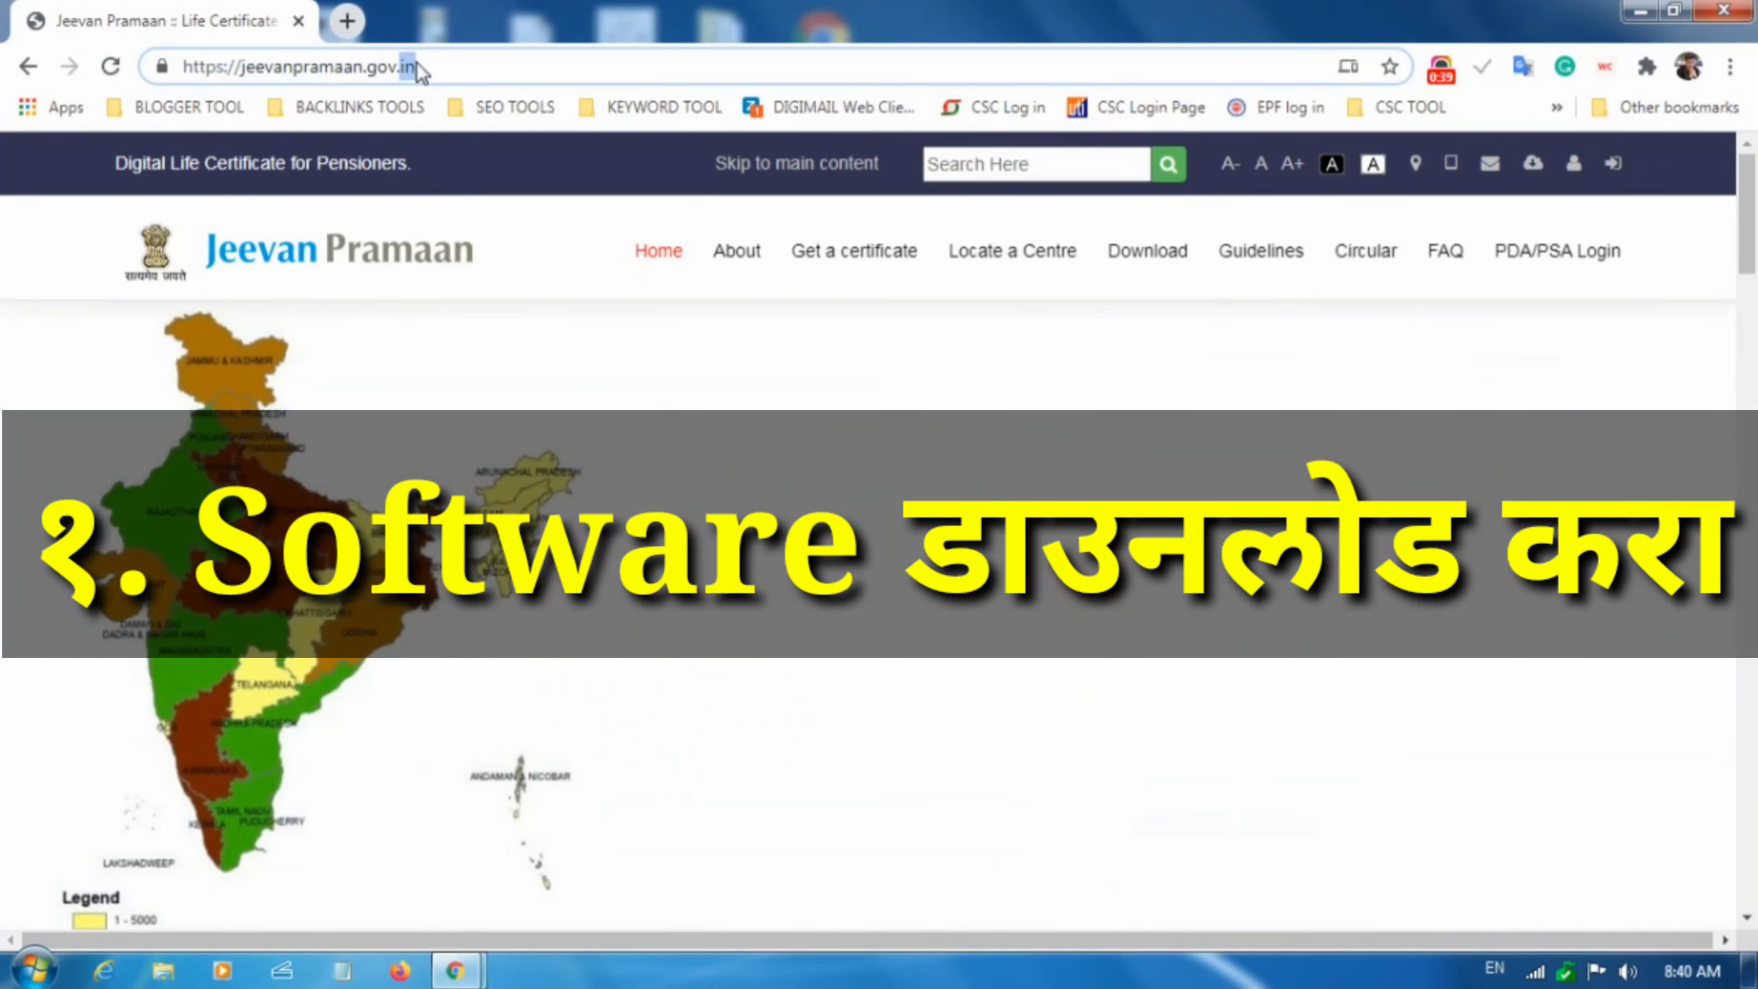
click(772, 343)
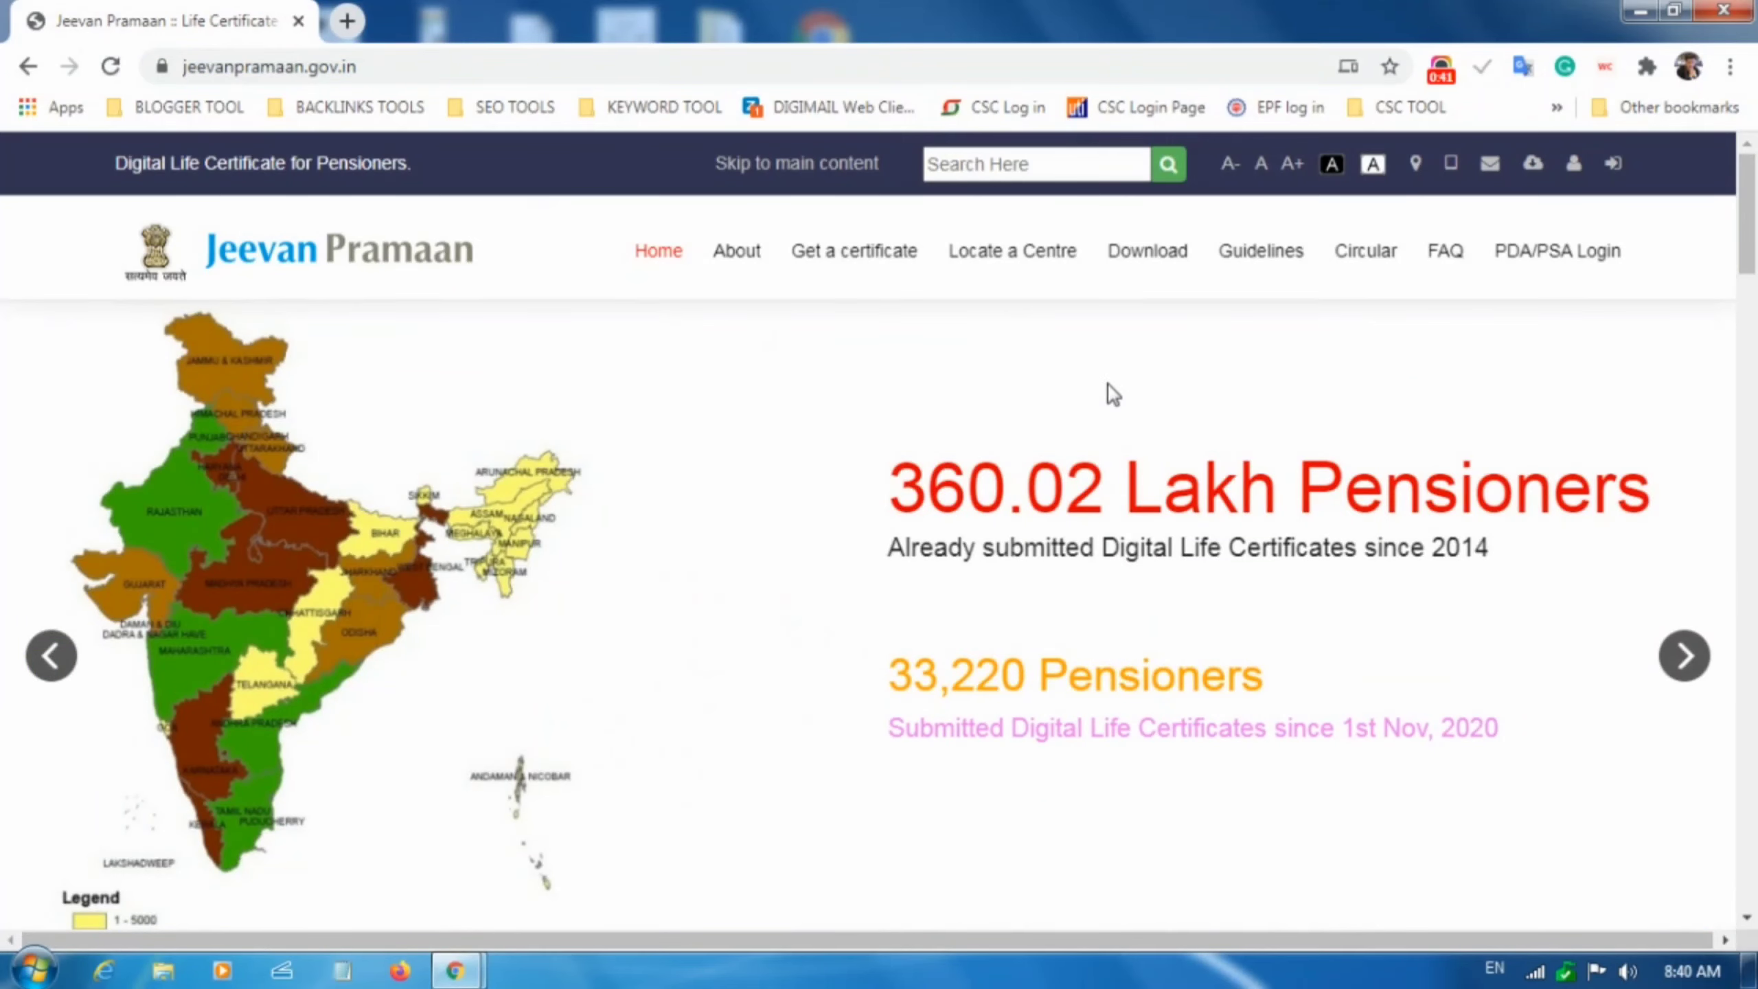
click(1156, 255)
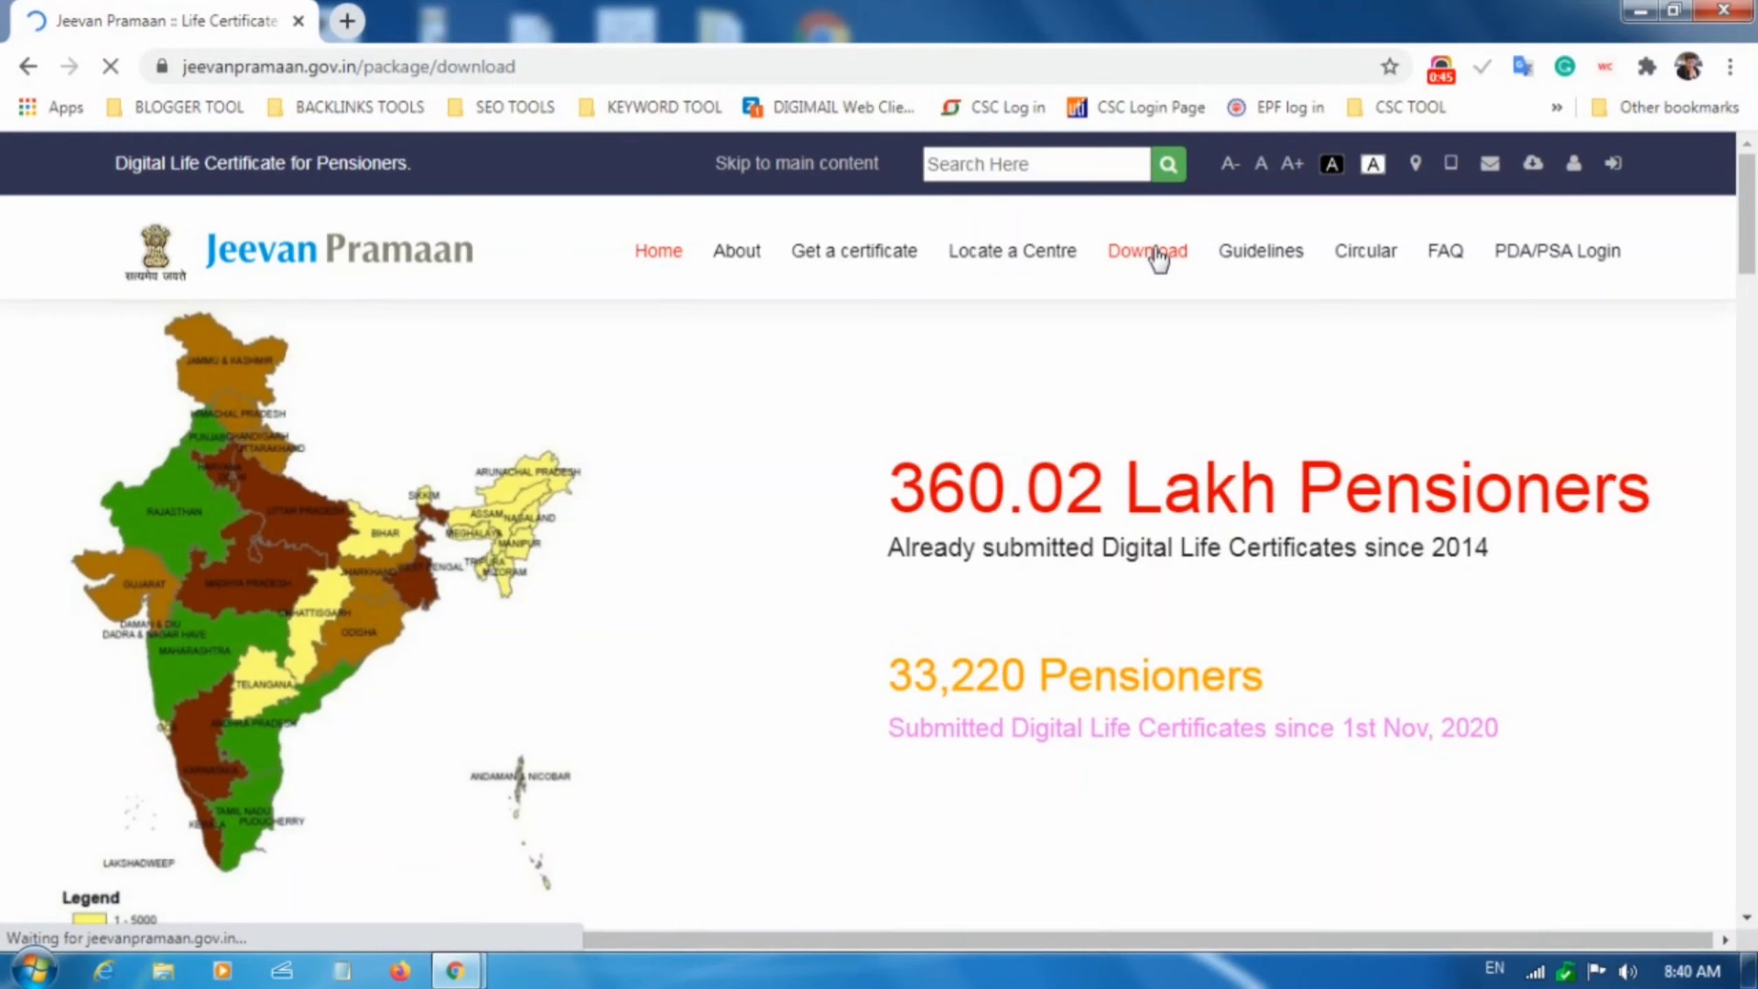
scroll(1753, 344, down, 1)
scroll(1752, 344, down, 3)
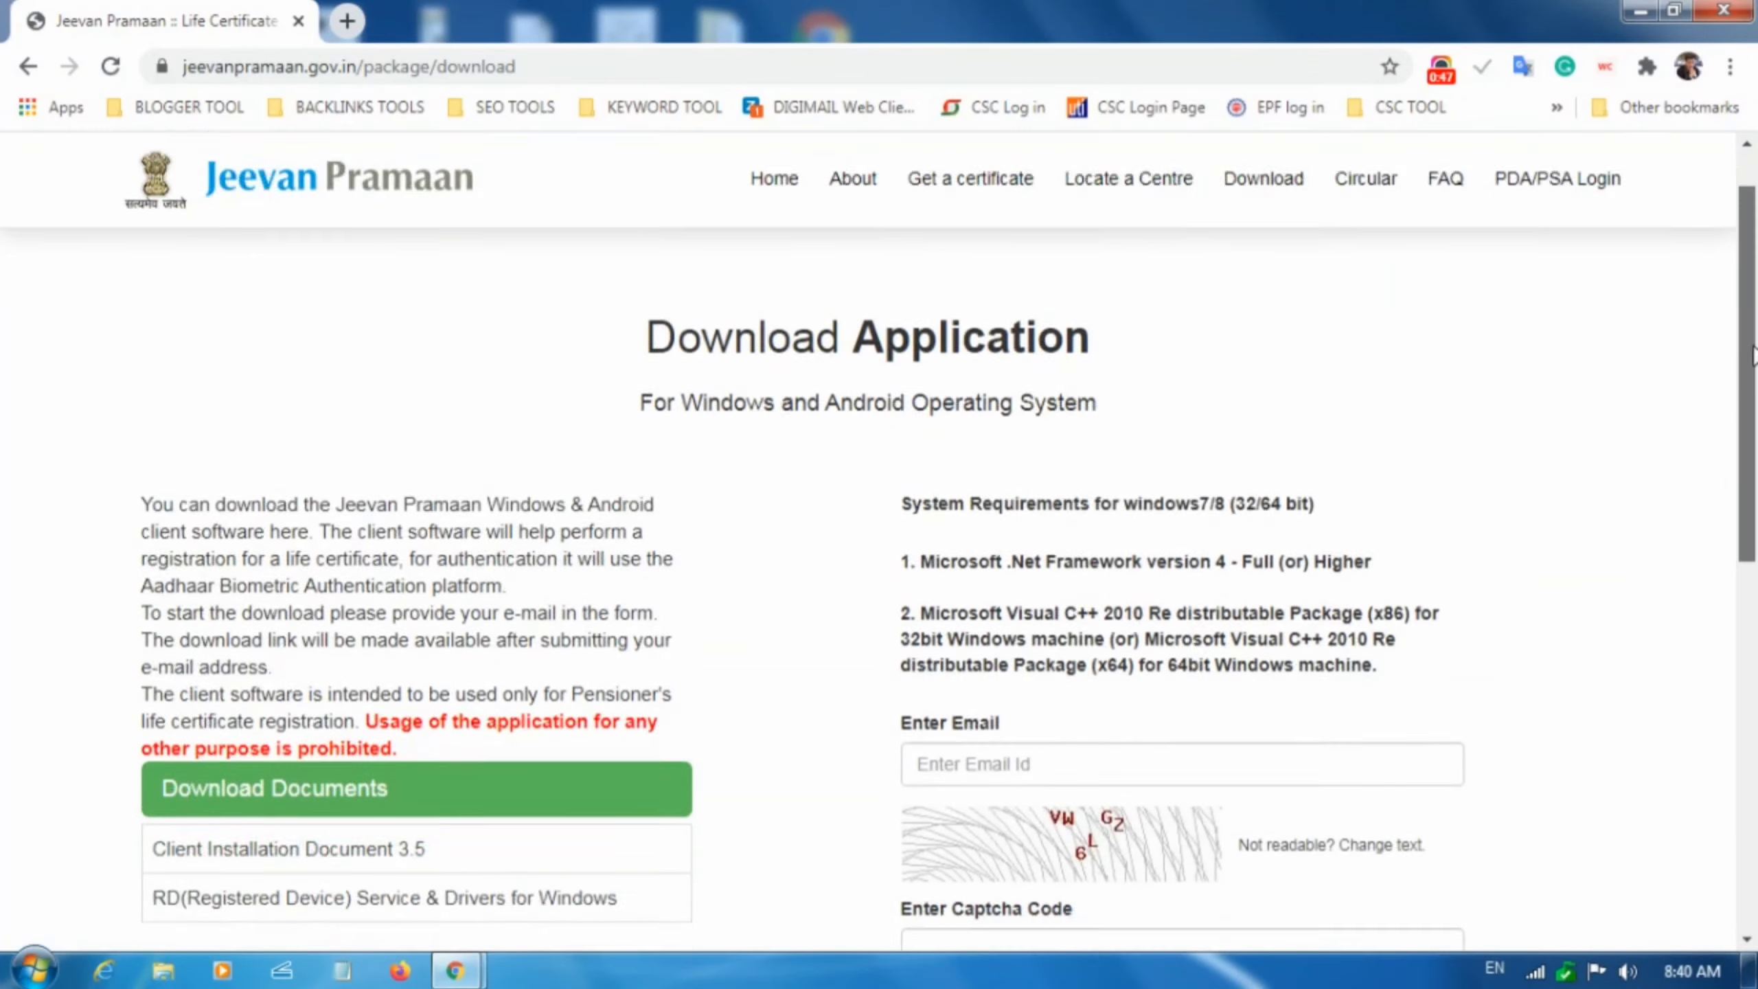
Enter the e-mail address and the captcha code, then agree to request the download
click(994, 513)
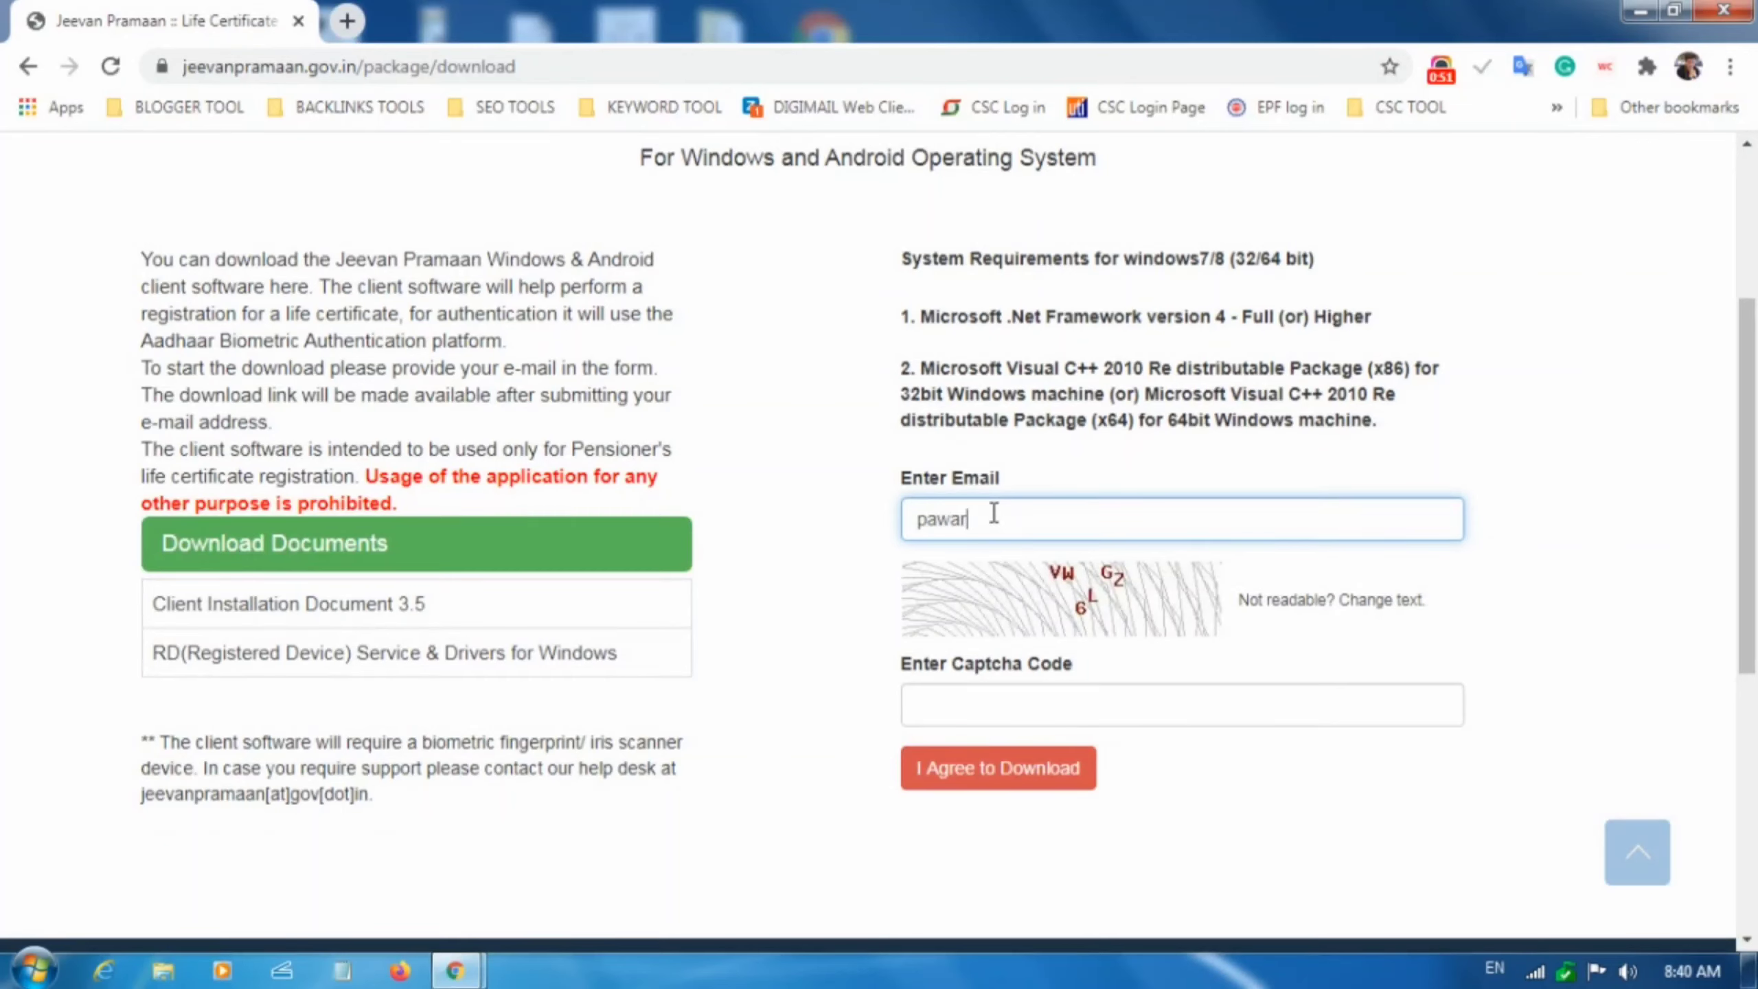
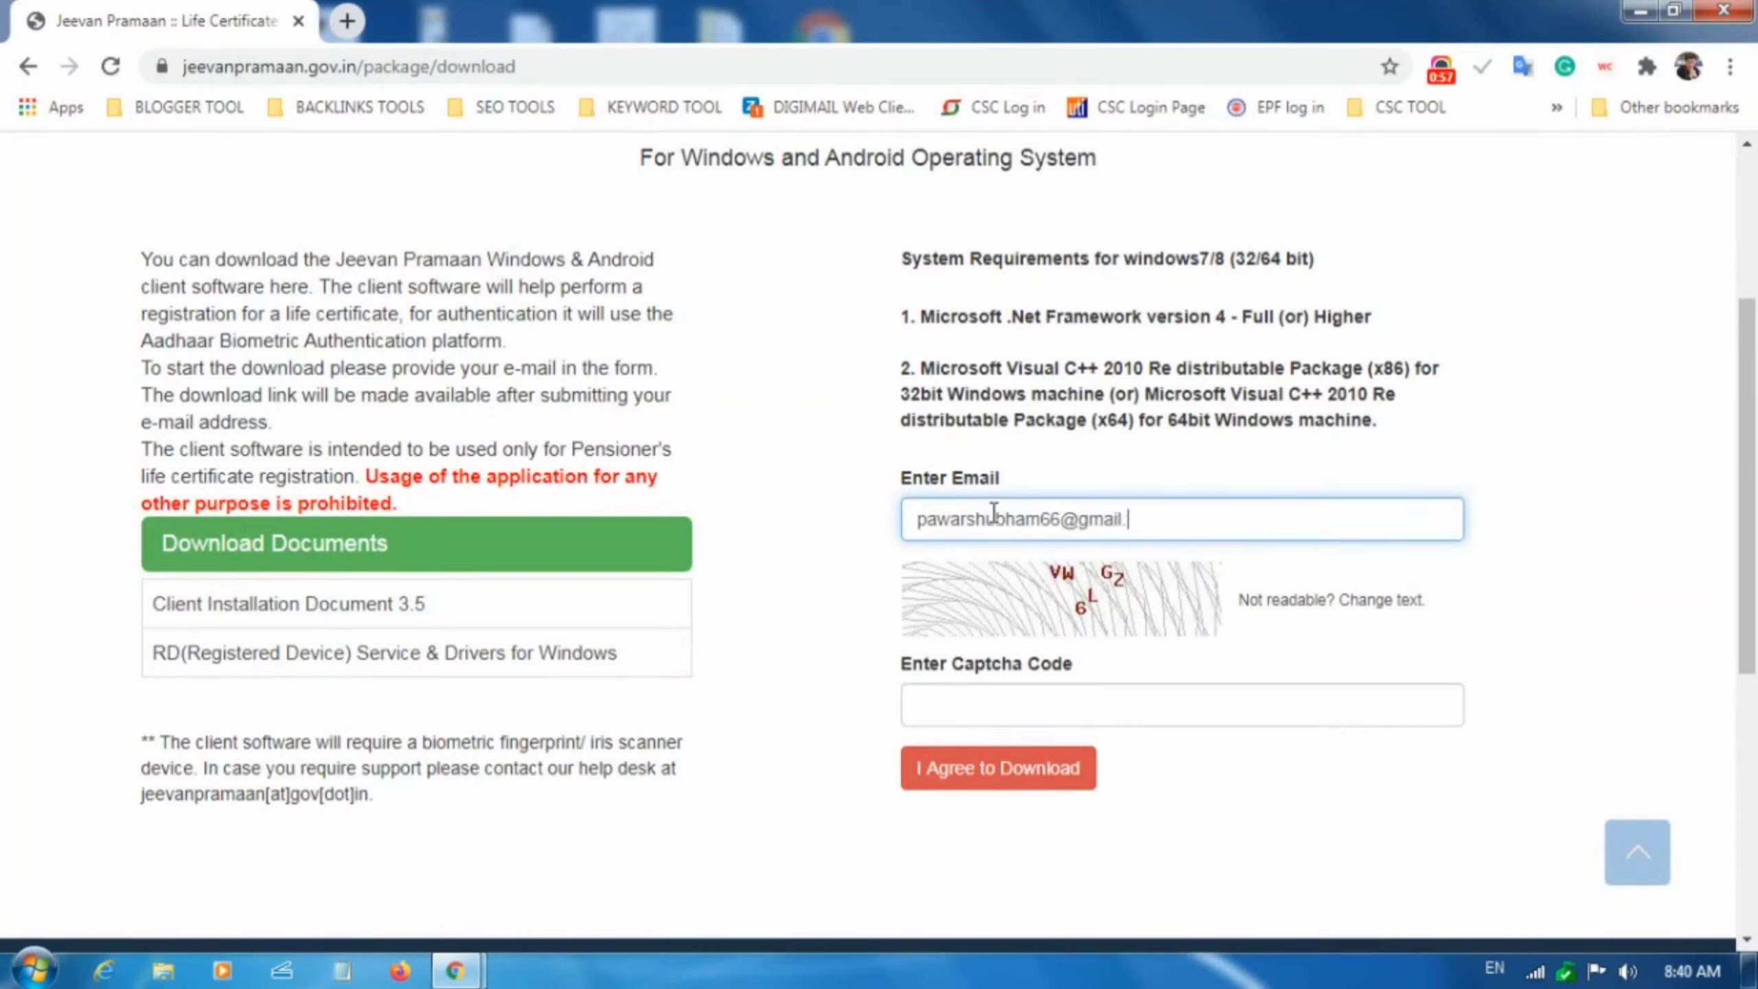
click(971, 688)
text(VW6LG)
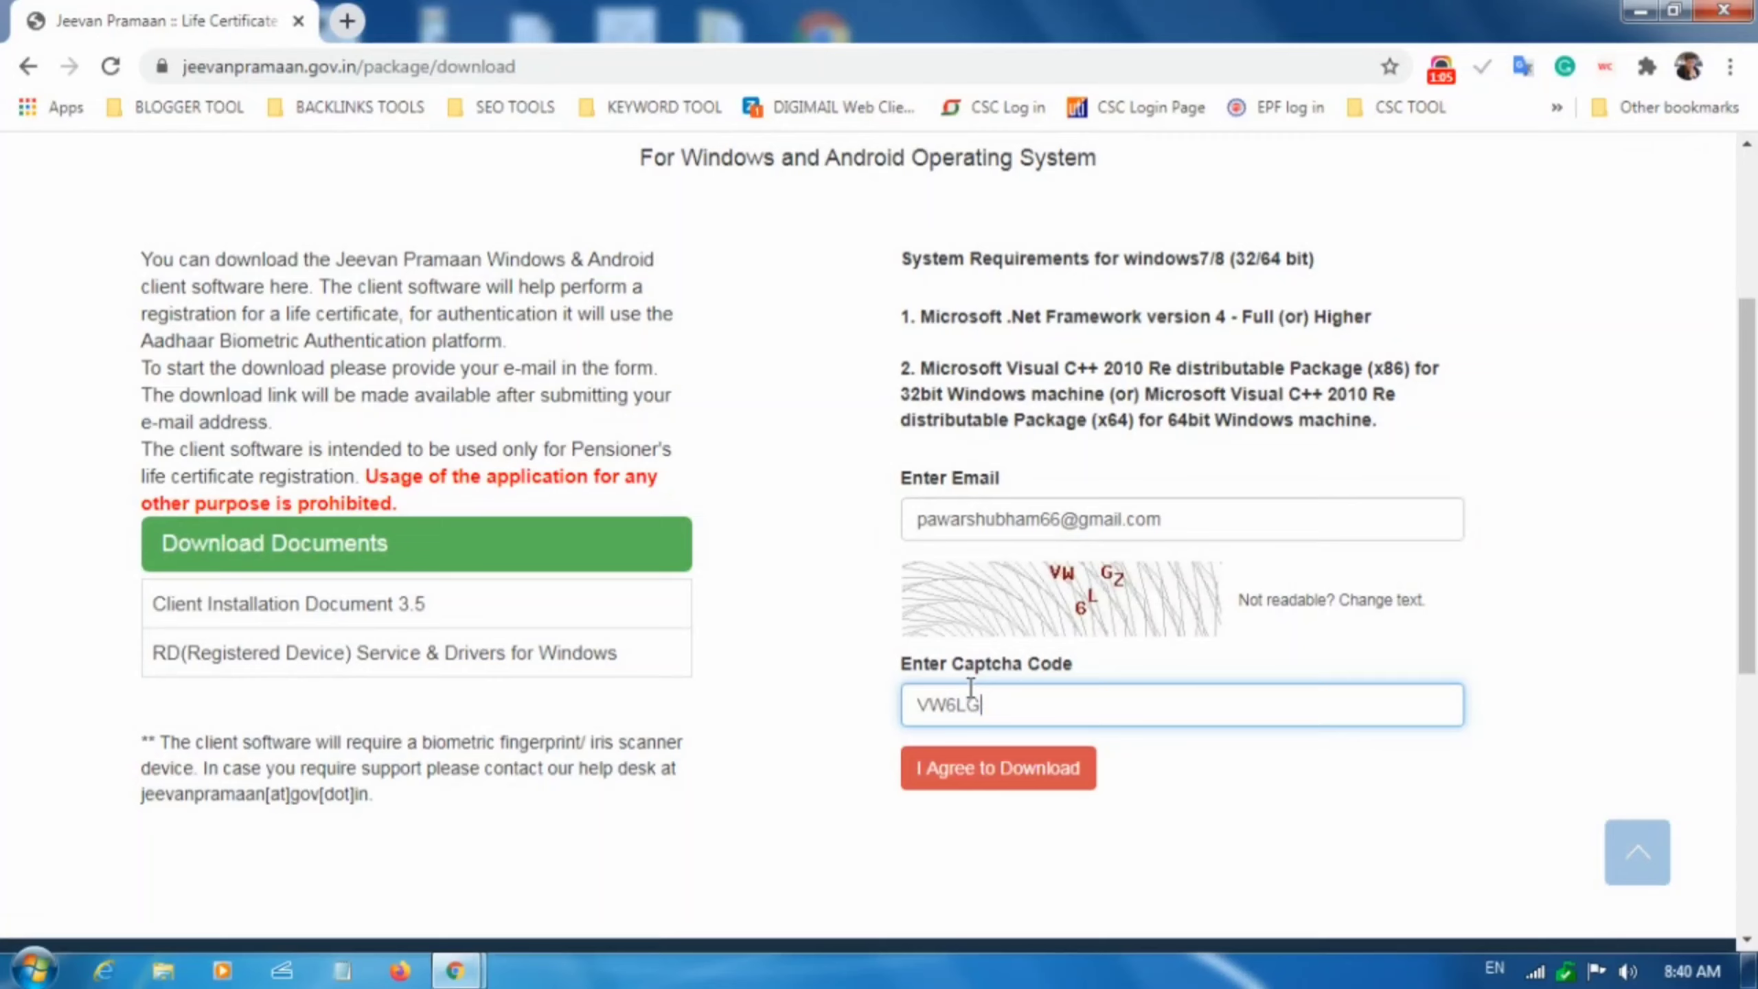
text(Z)
click(1042, 770)
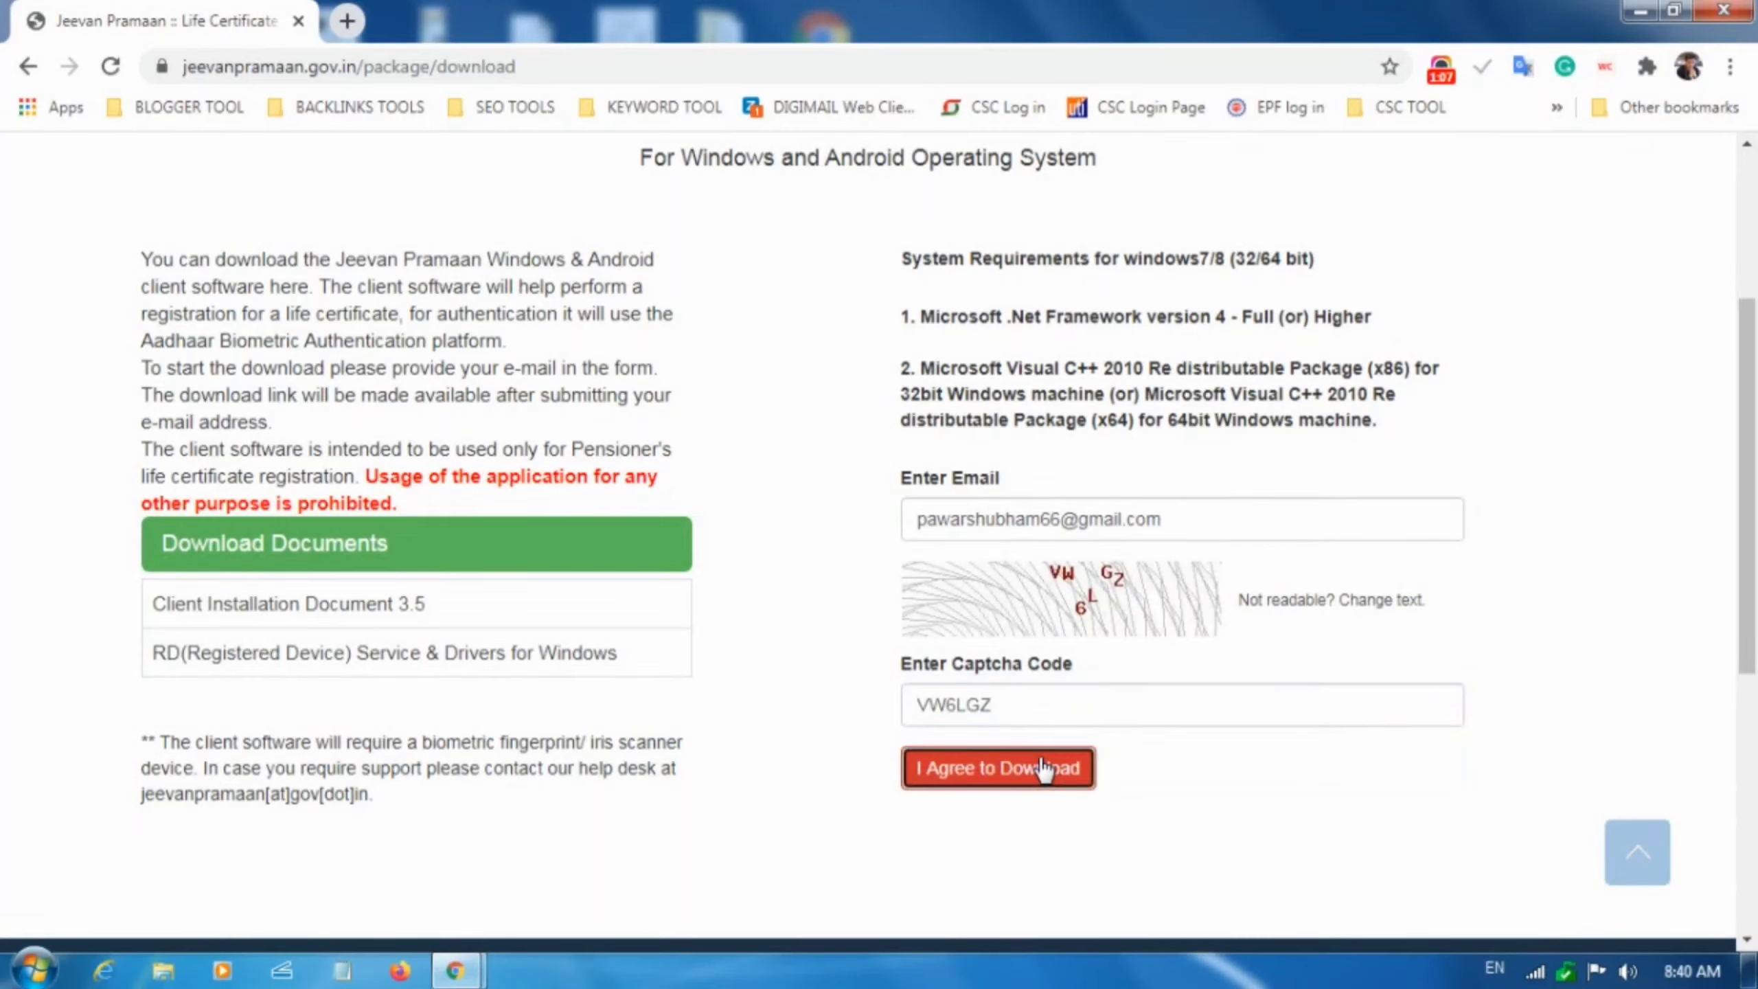
click(1122, 354)
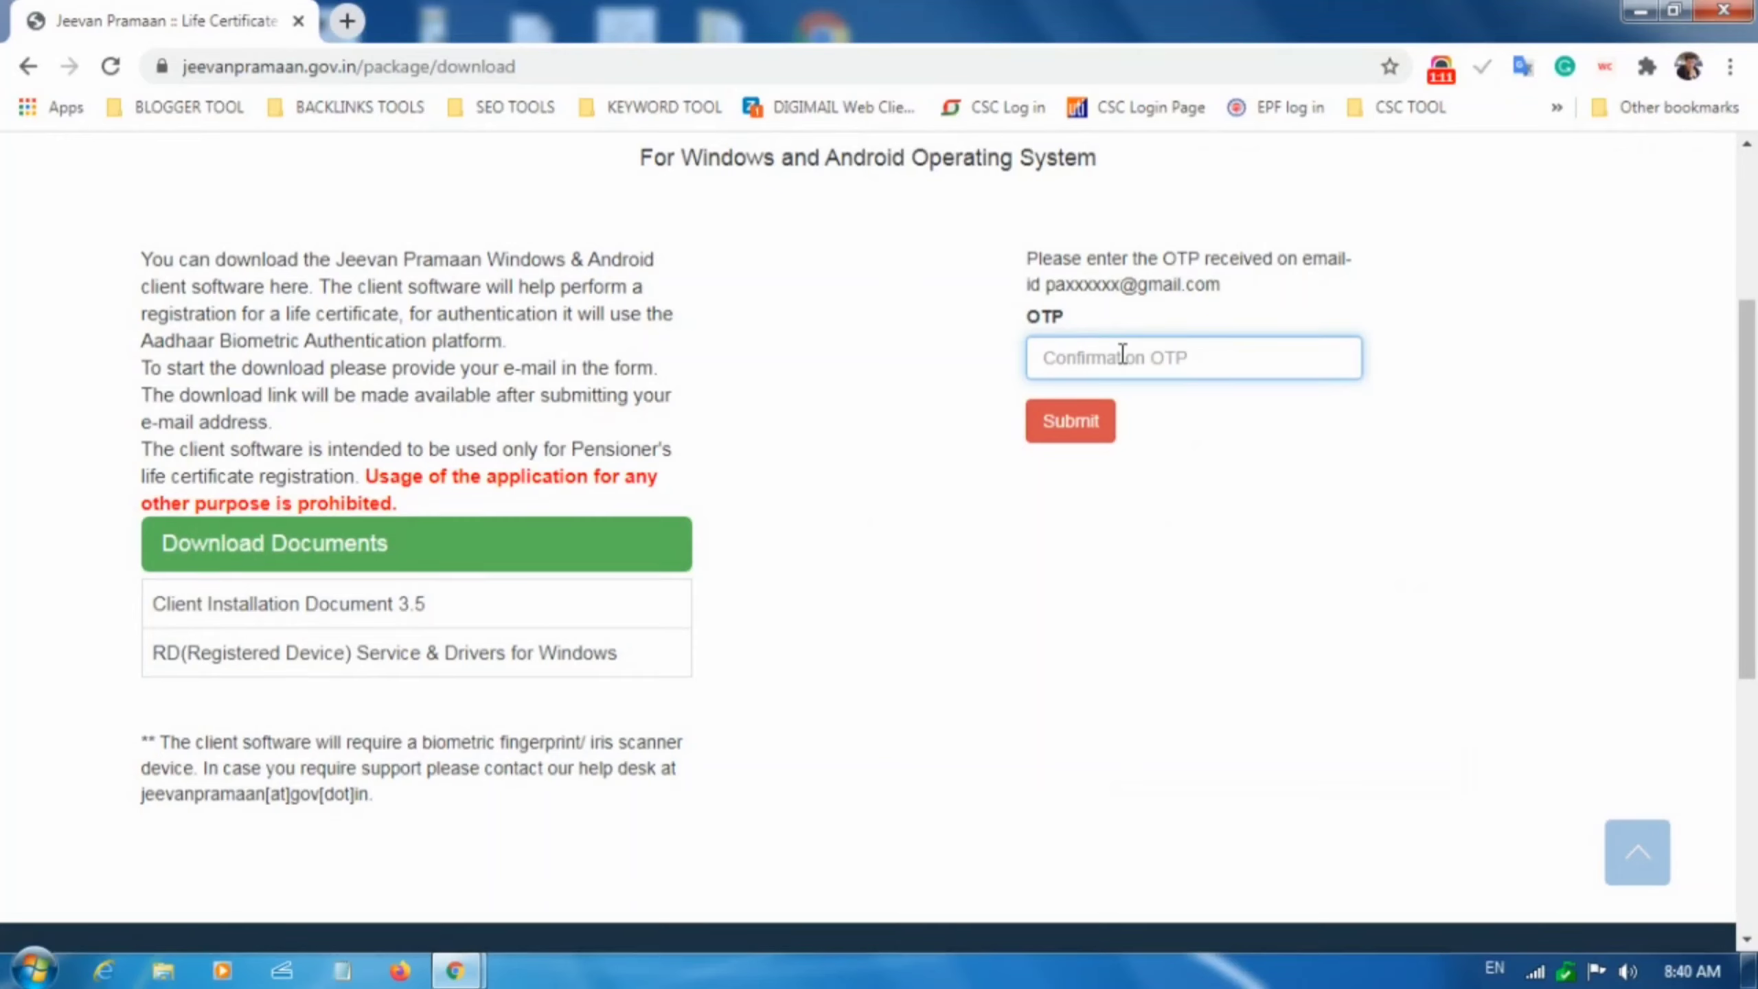
Submit the OTP from the e-mail and dismiss the download-link-sent notice
click(1071, 420)
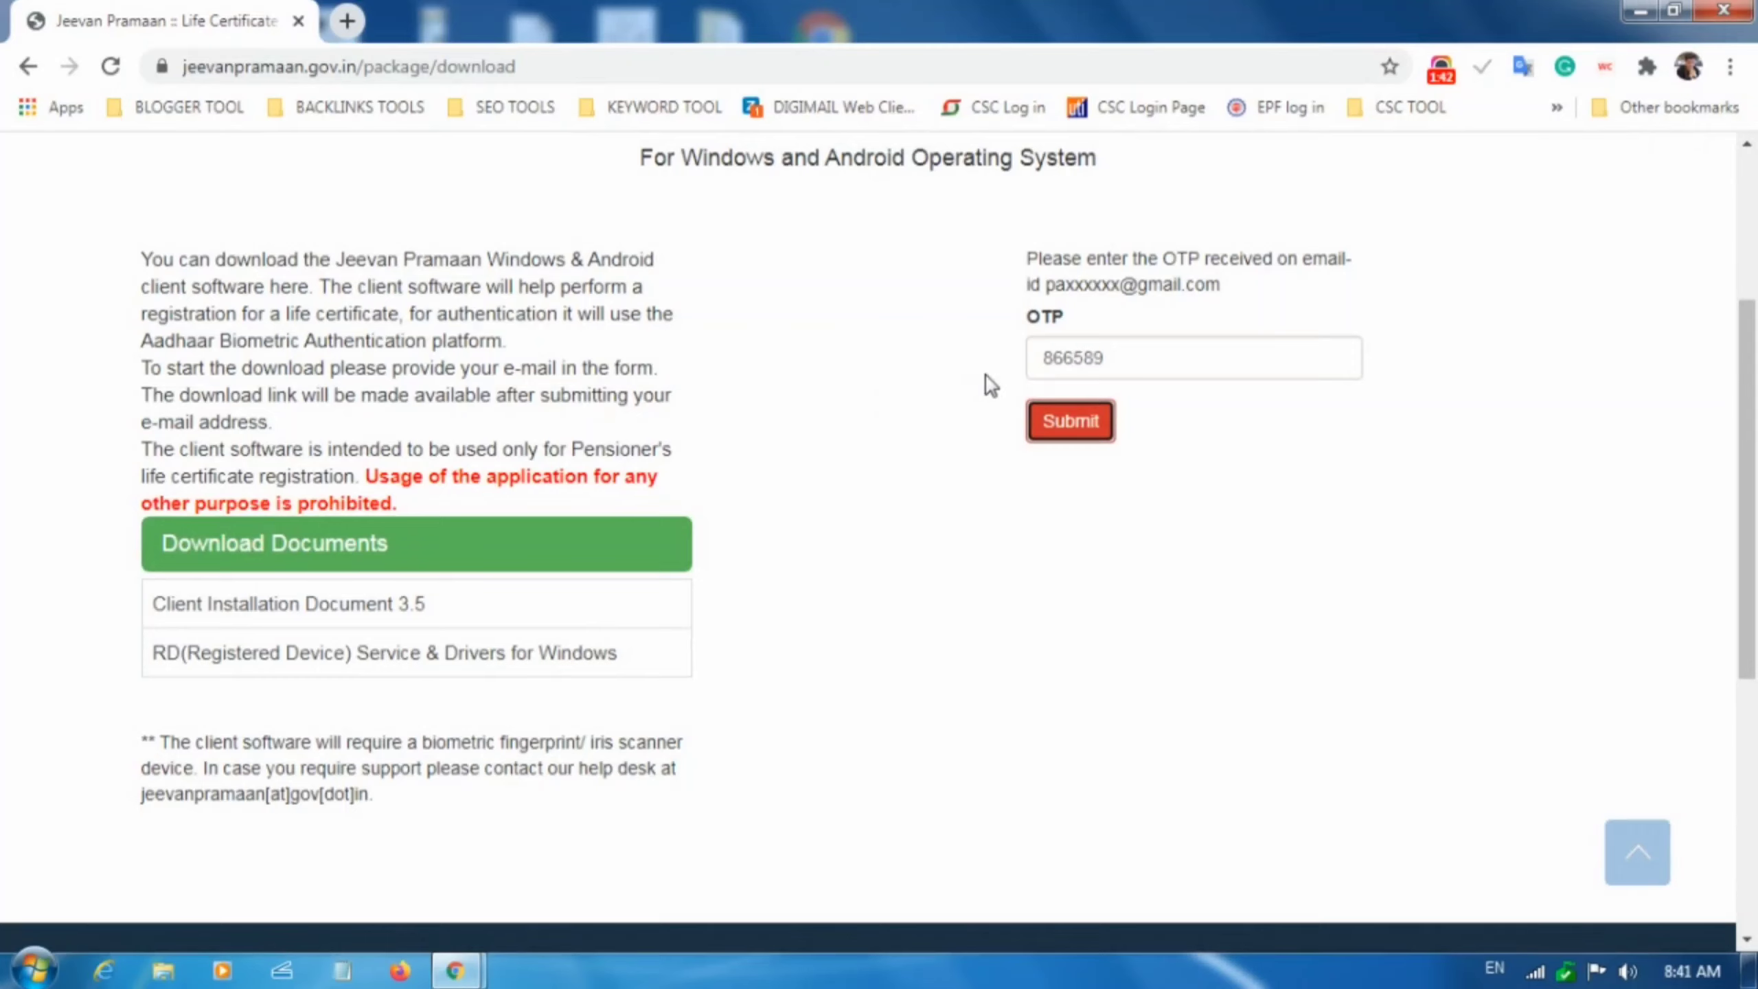
click(1070, 426)
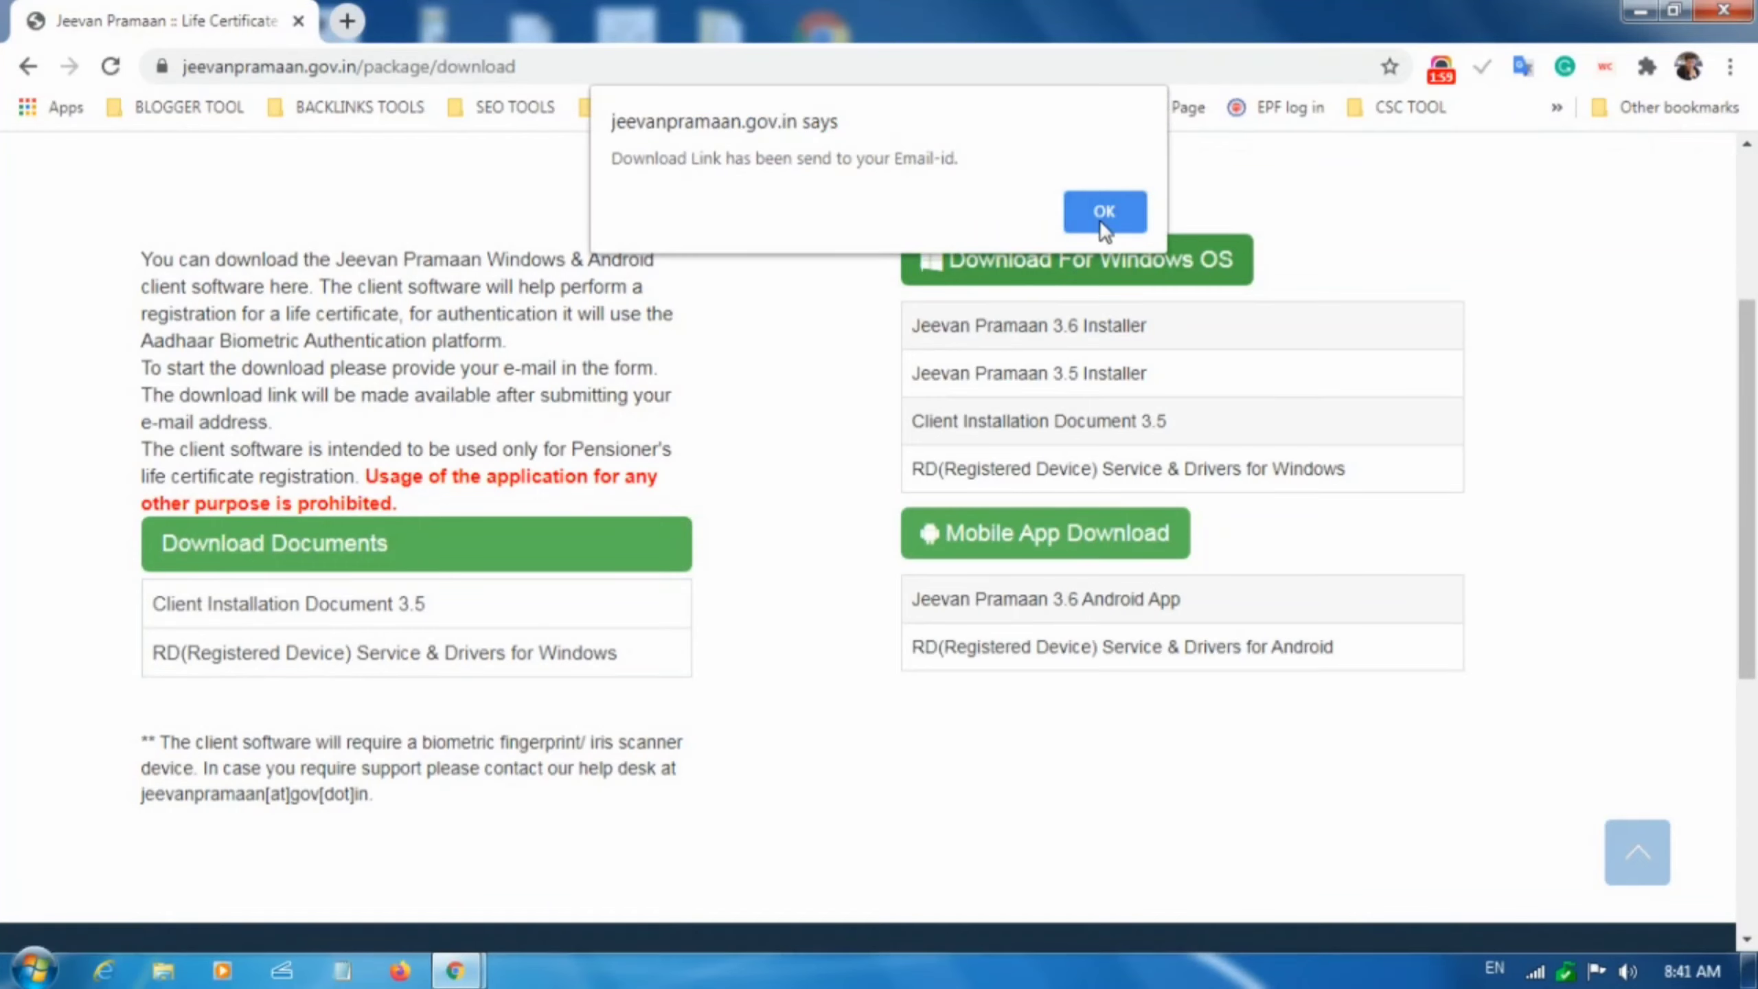
click(1103, 213)
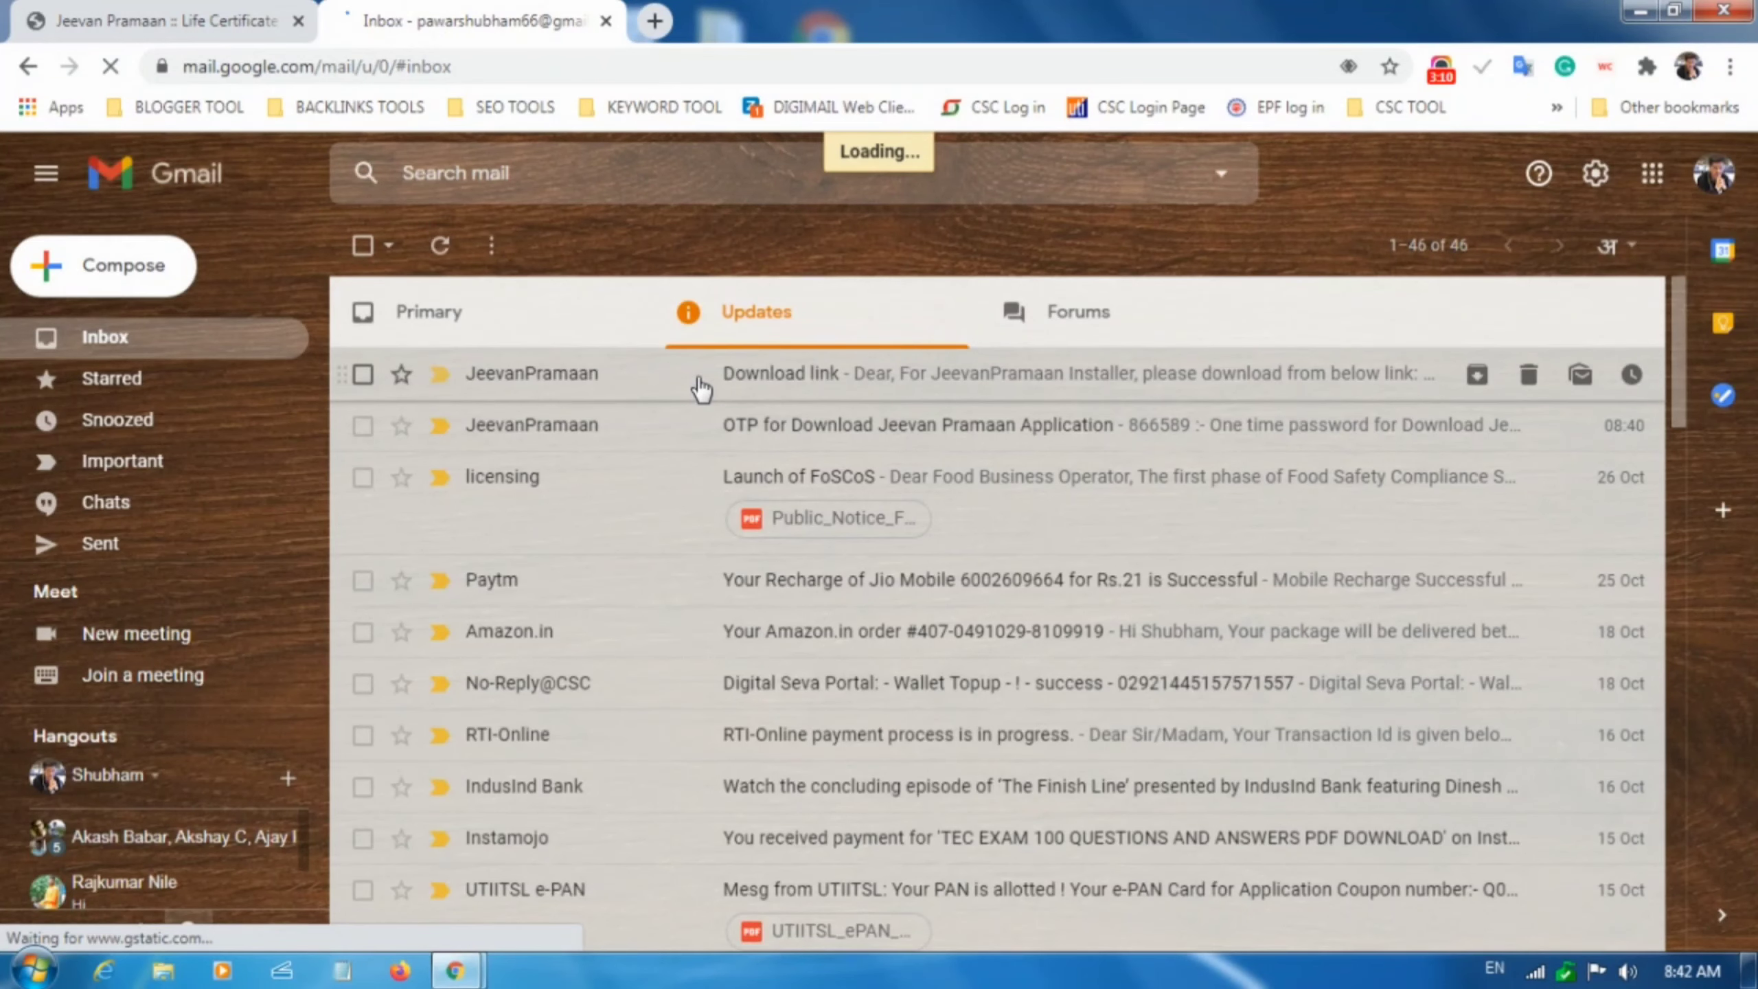
Open JeevanPramaan's 'Download link' e-mail and follow its URL to download the installer zip
click(701, 389)
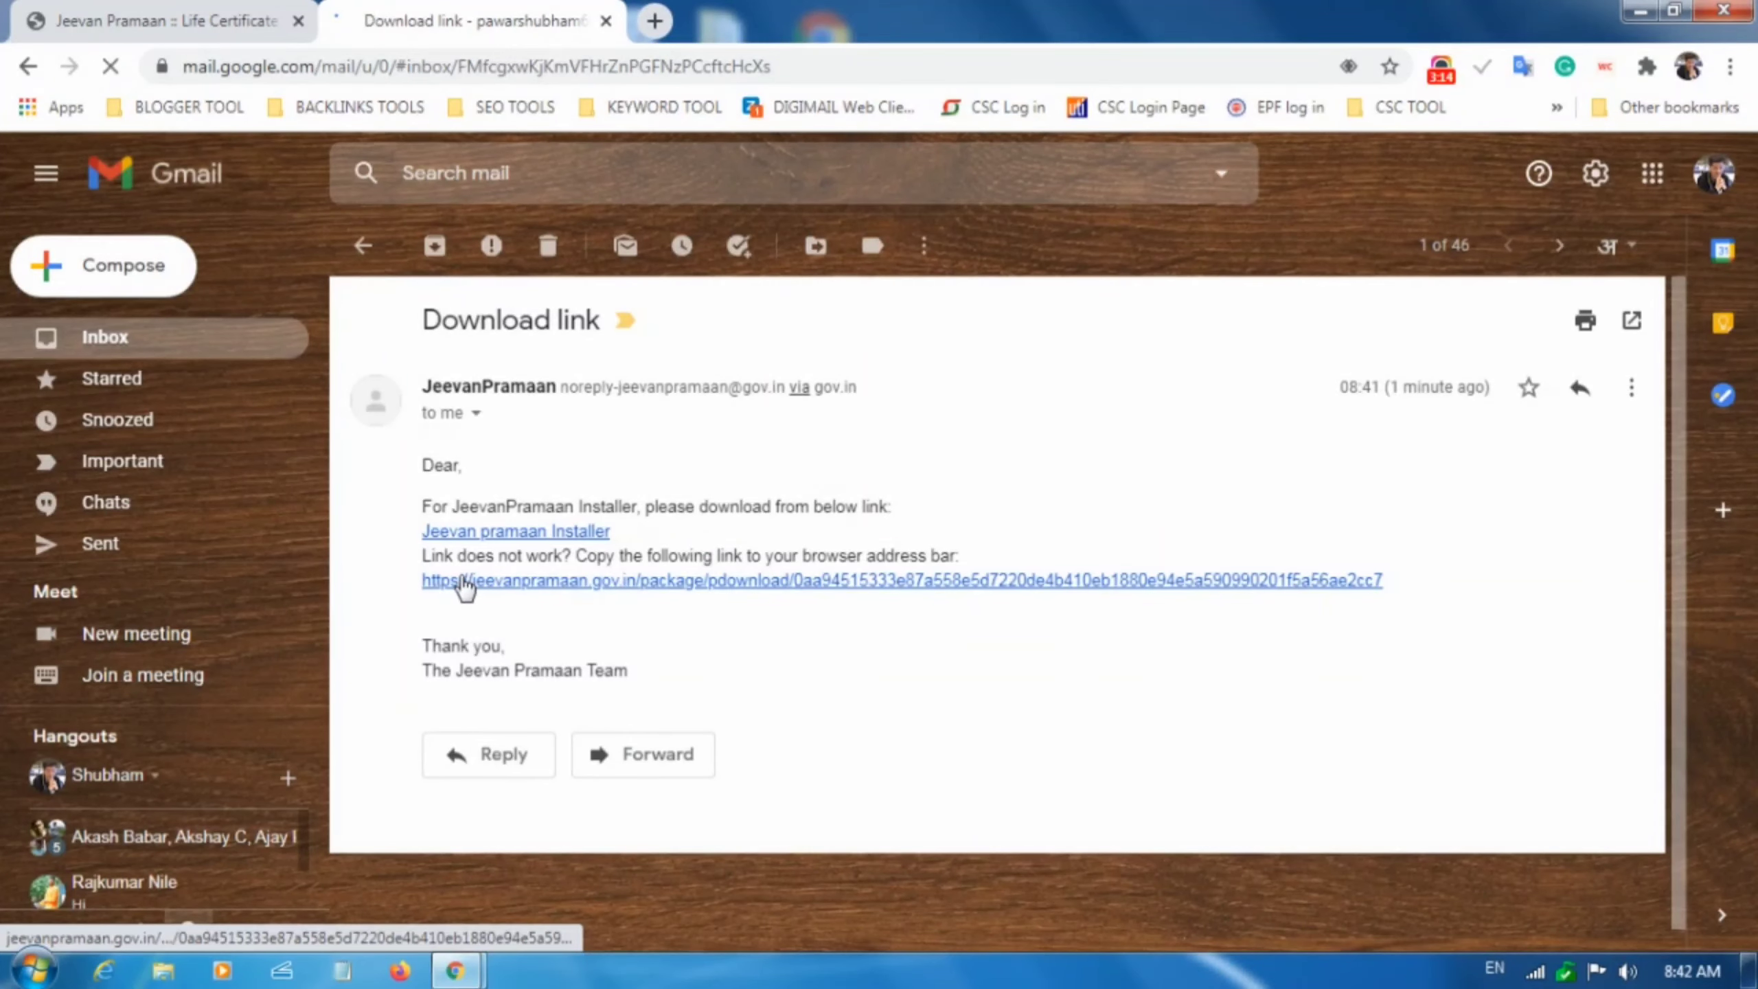
click(530, 581)
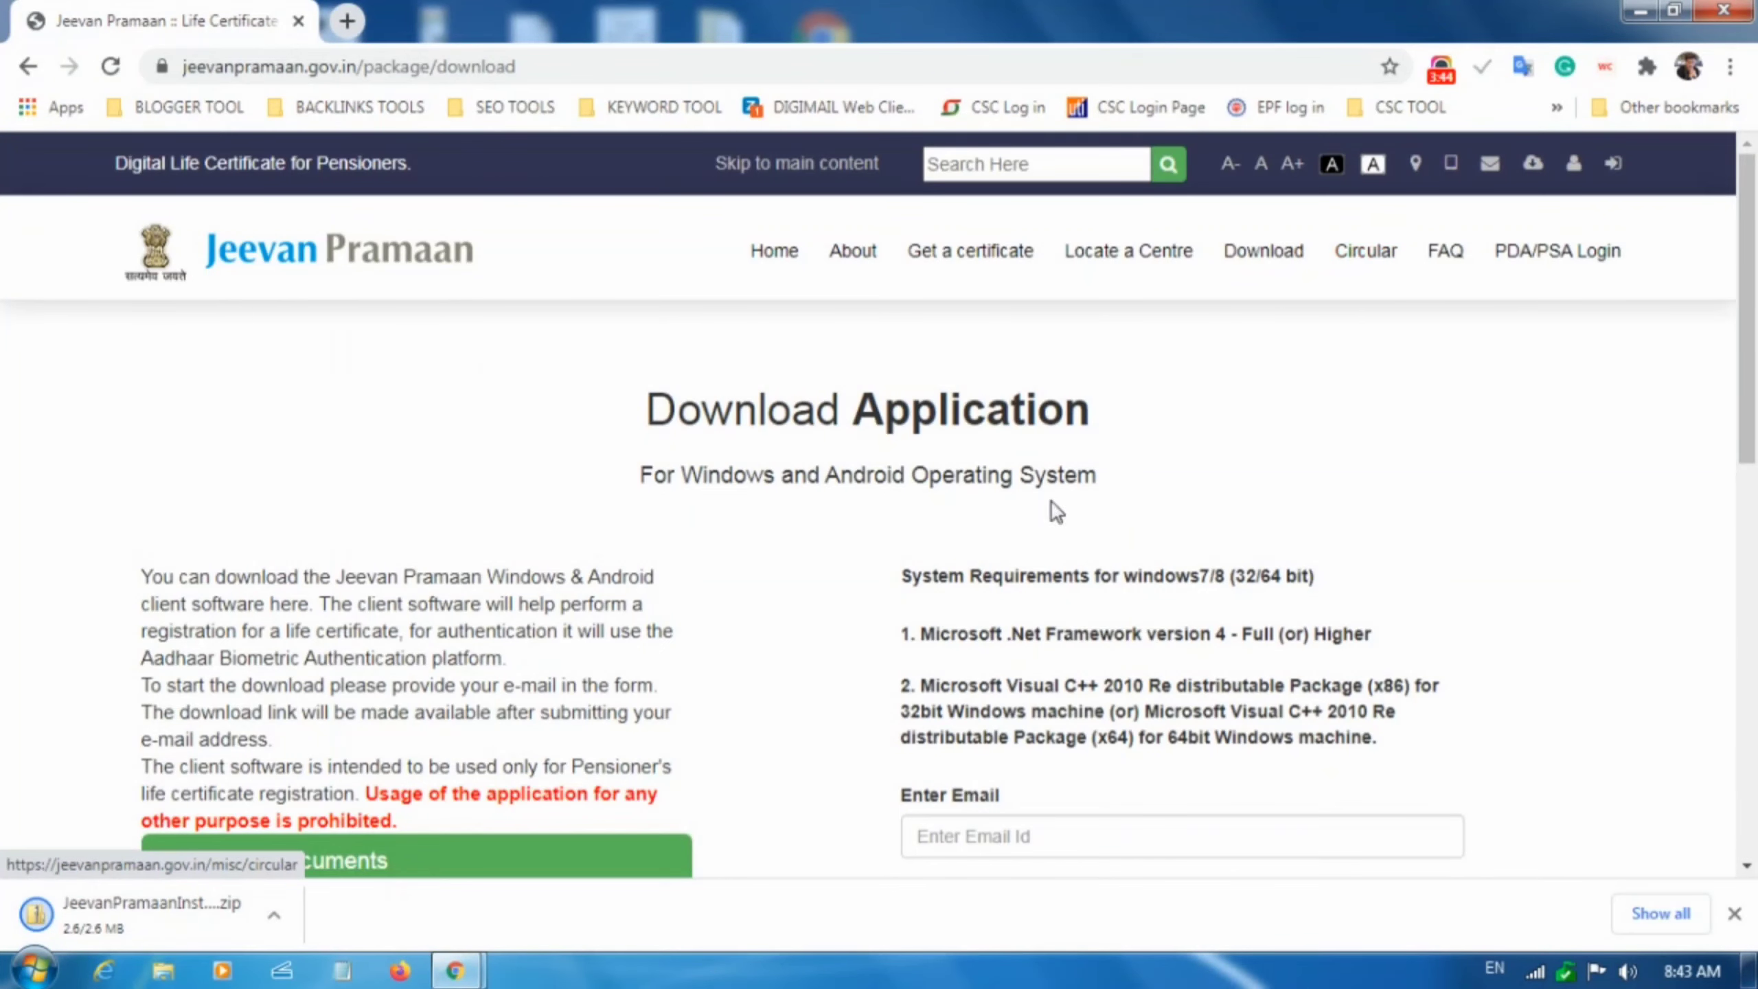
Check the downloaded zip's options in Chrome, then bring up its 7-Zip menu on the desktop
click(242, 897)
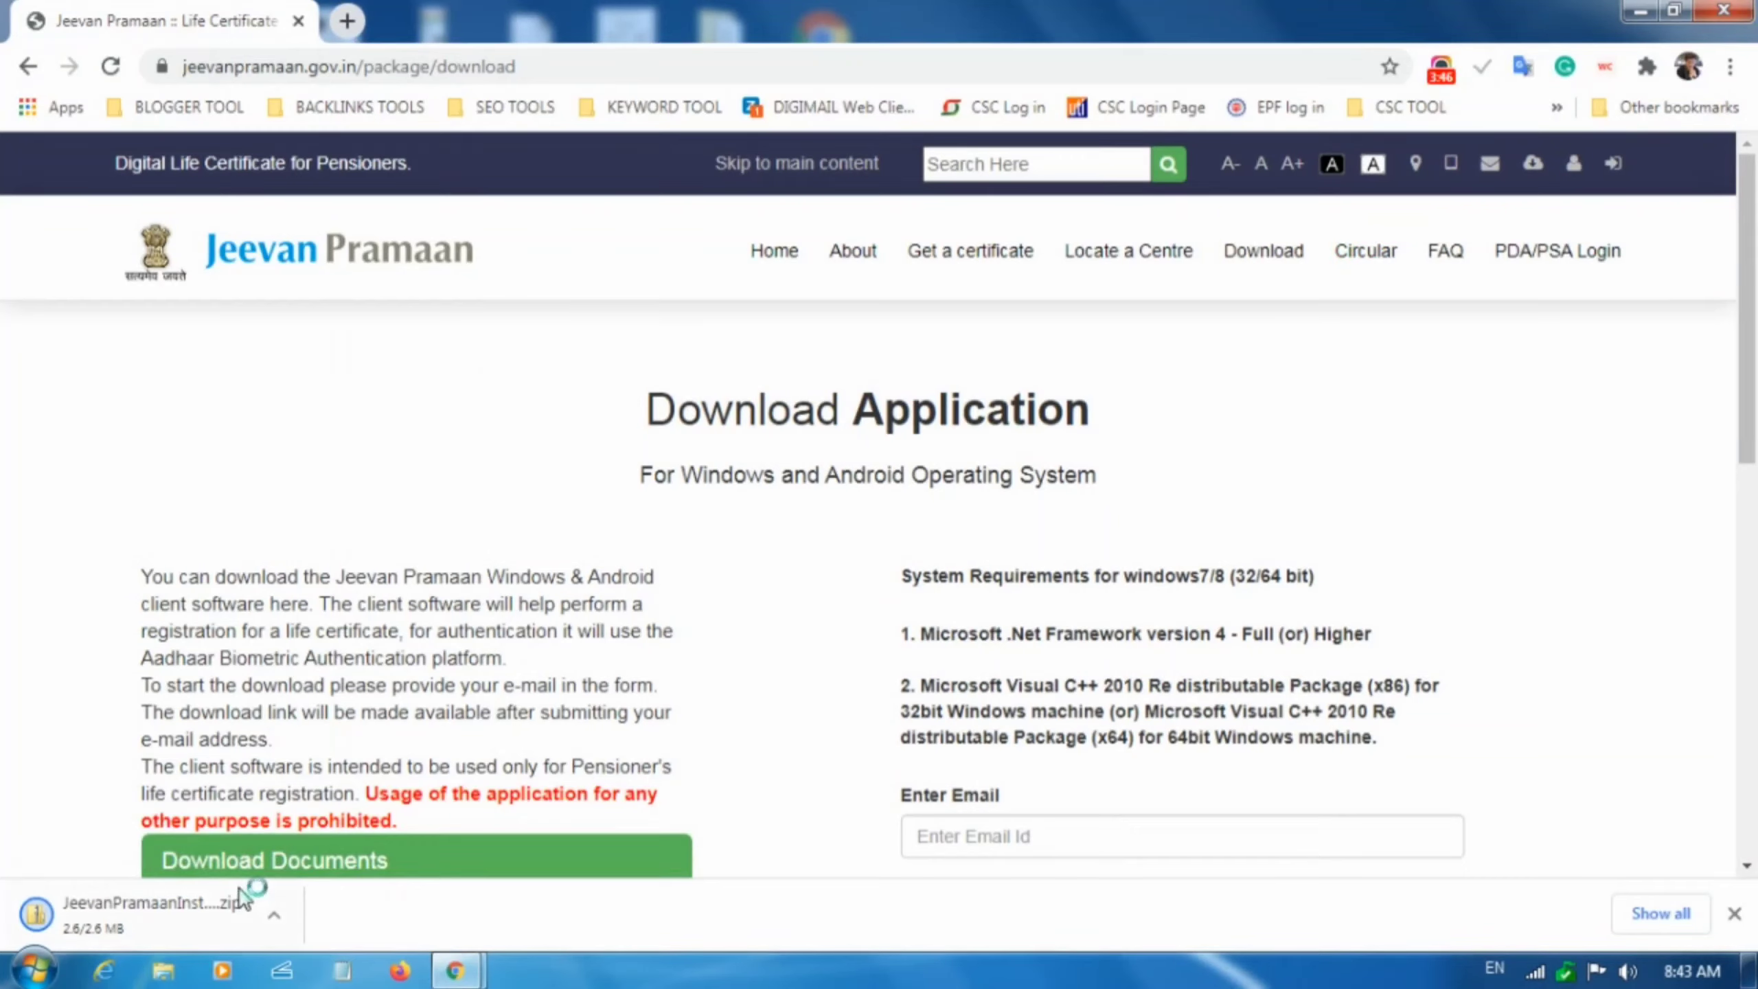
click(275, 918)
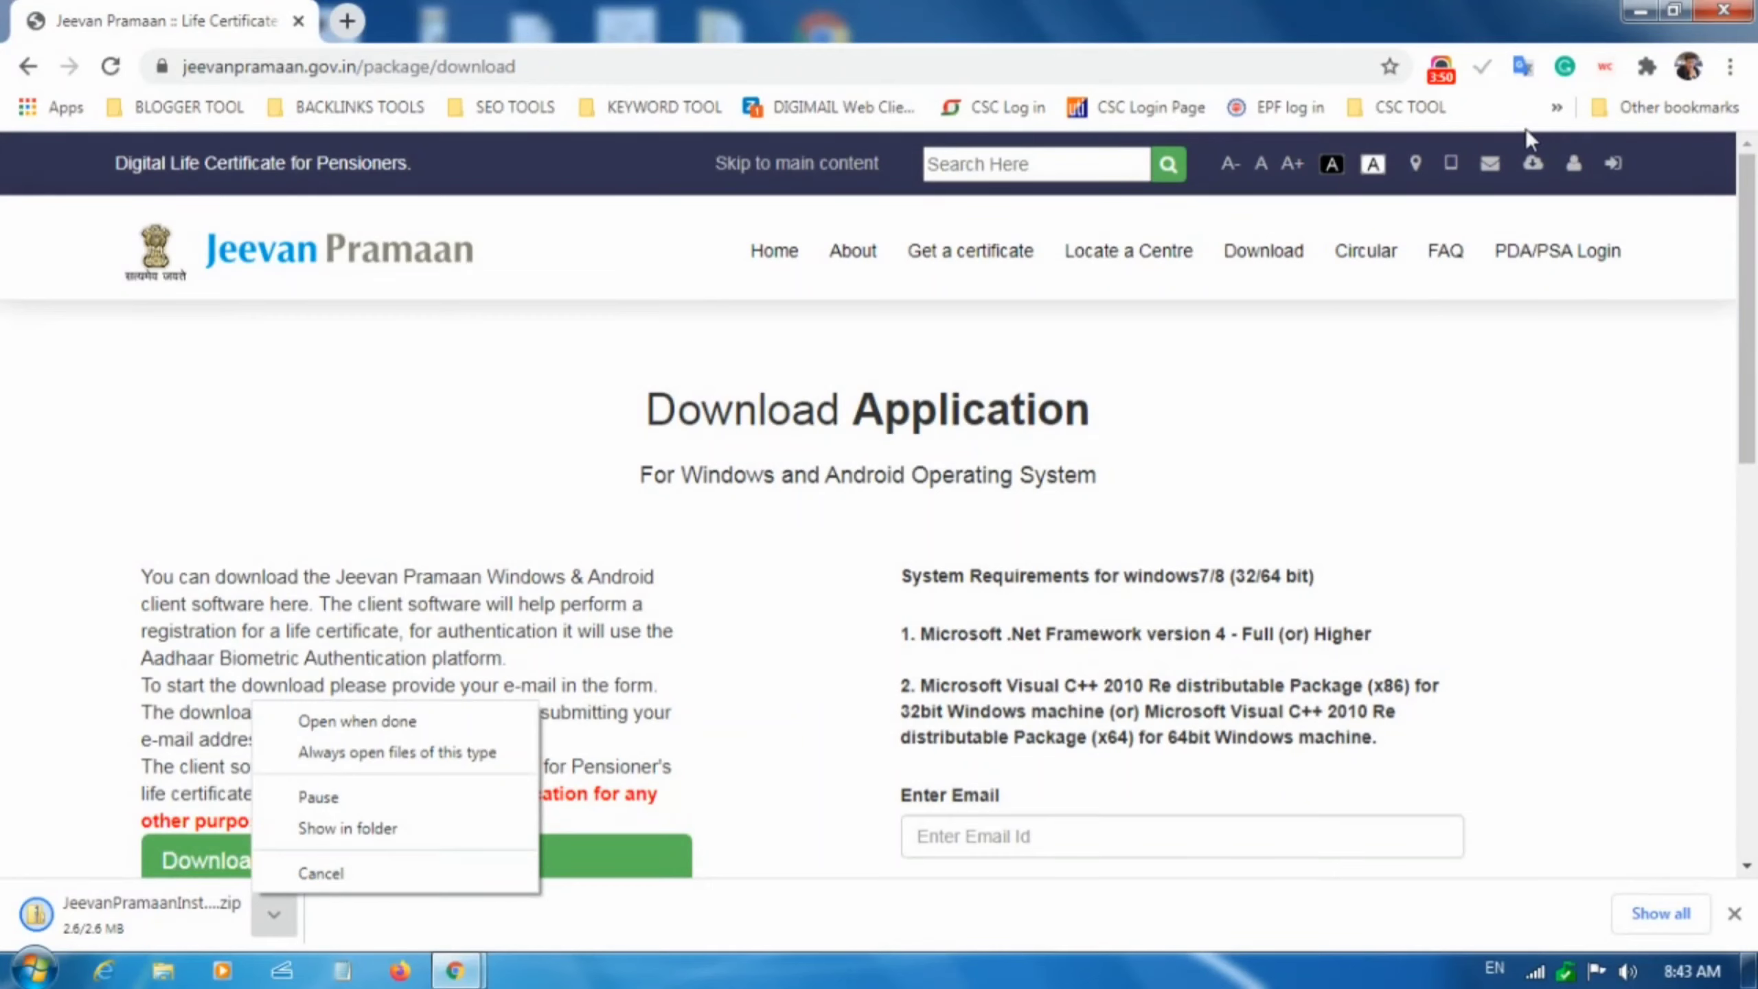
click(998, 522)
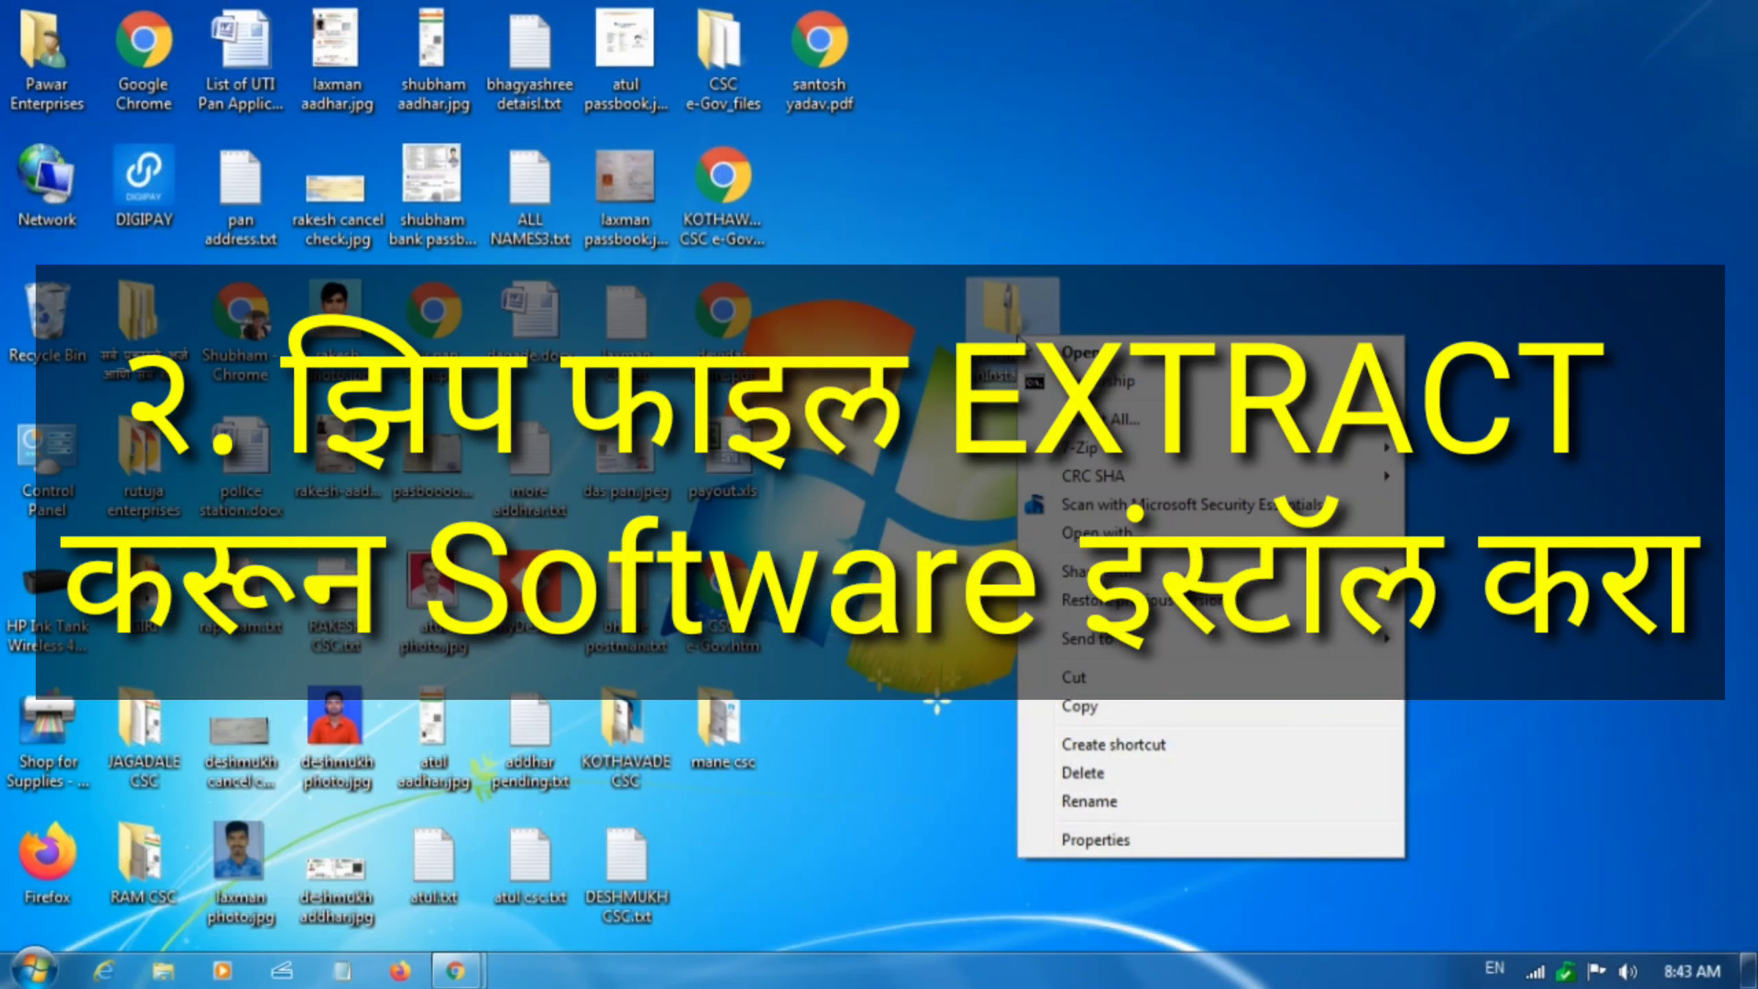
mouse_move(1180, 461)
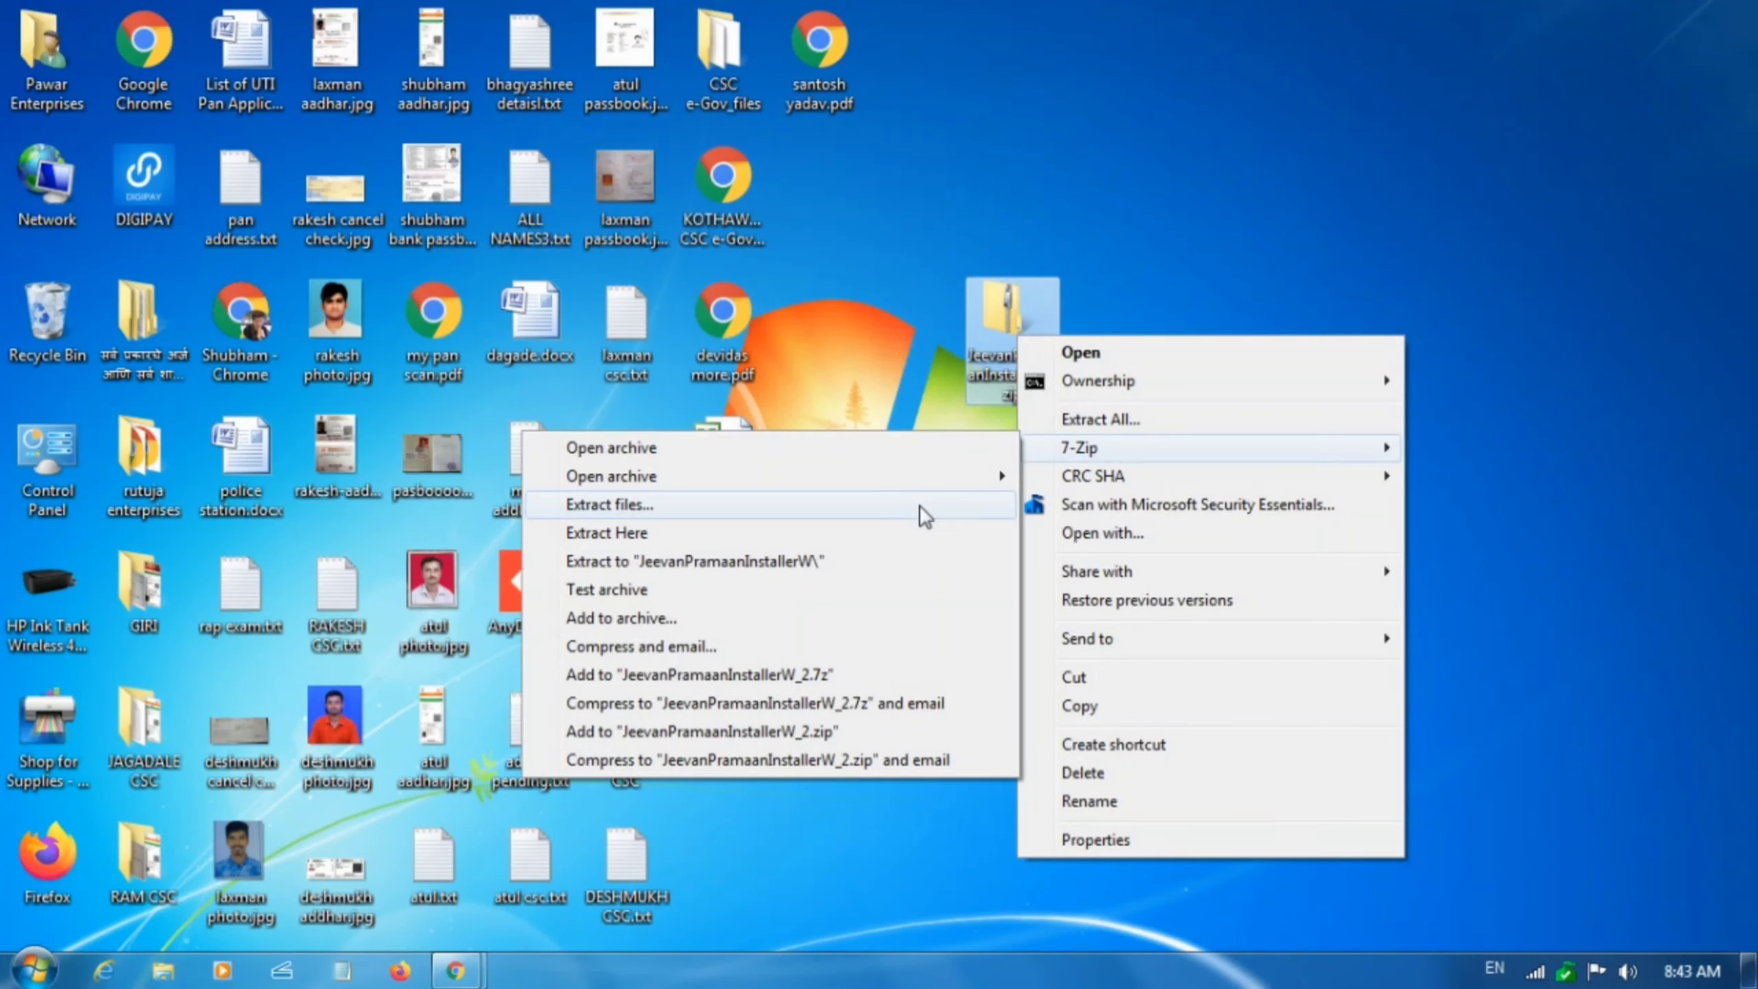
Extract the installer zip to the desktop with 7-Zip and place the folder below the zip
click(921, 507)
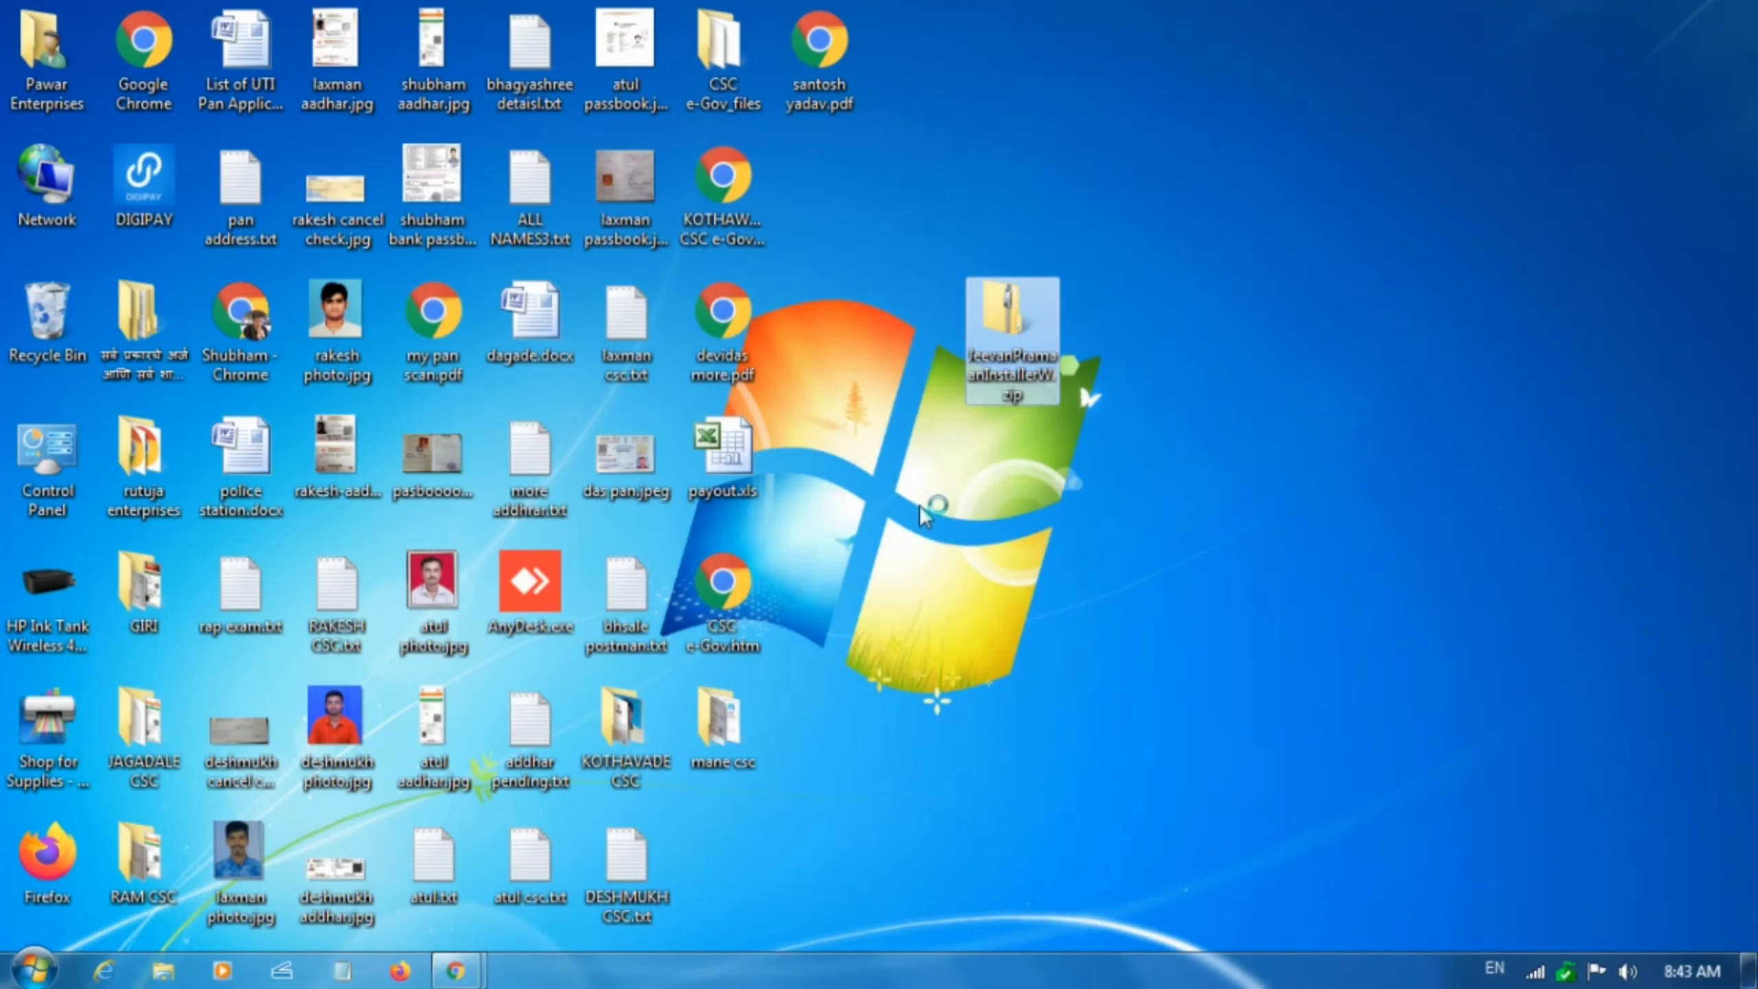
key(Return)
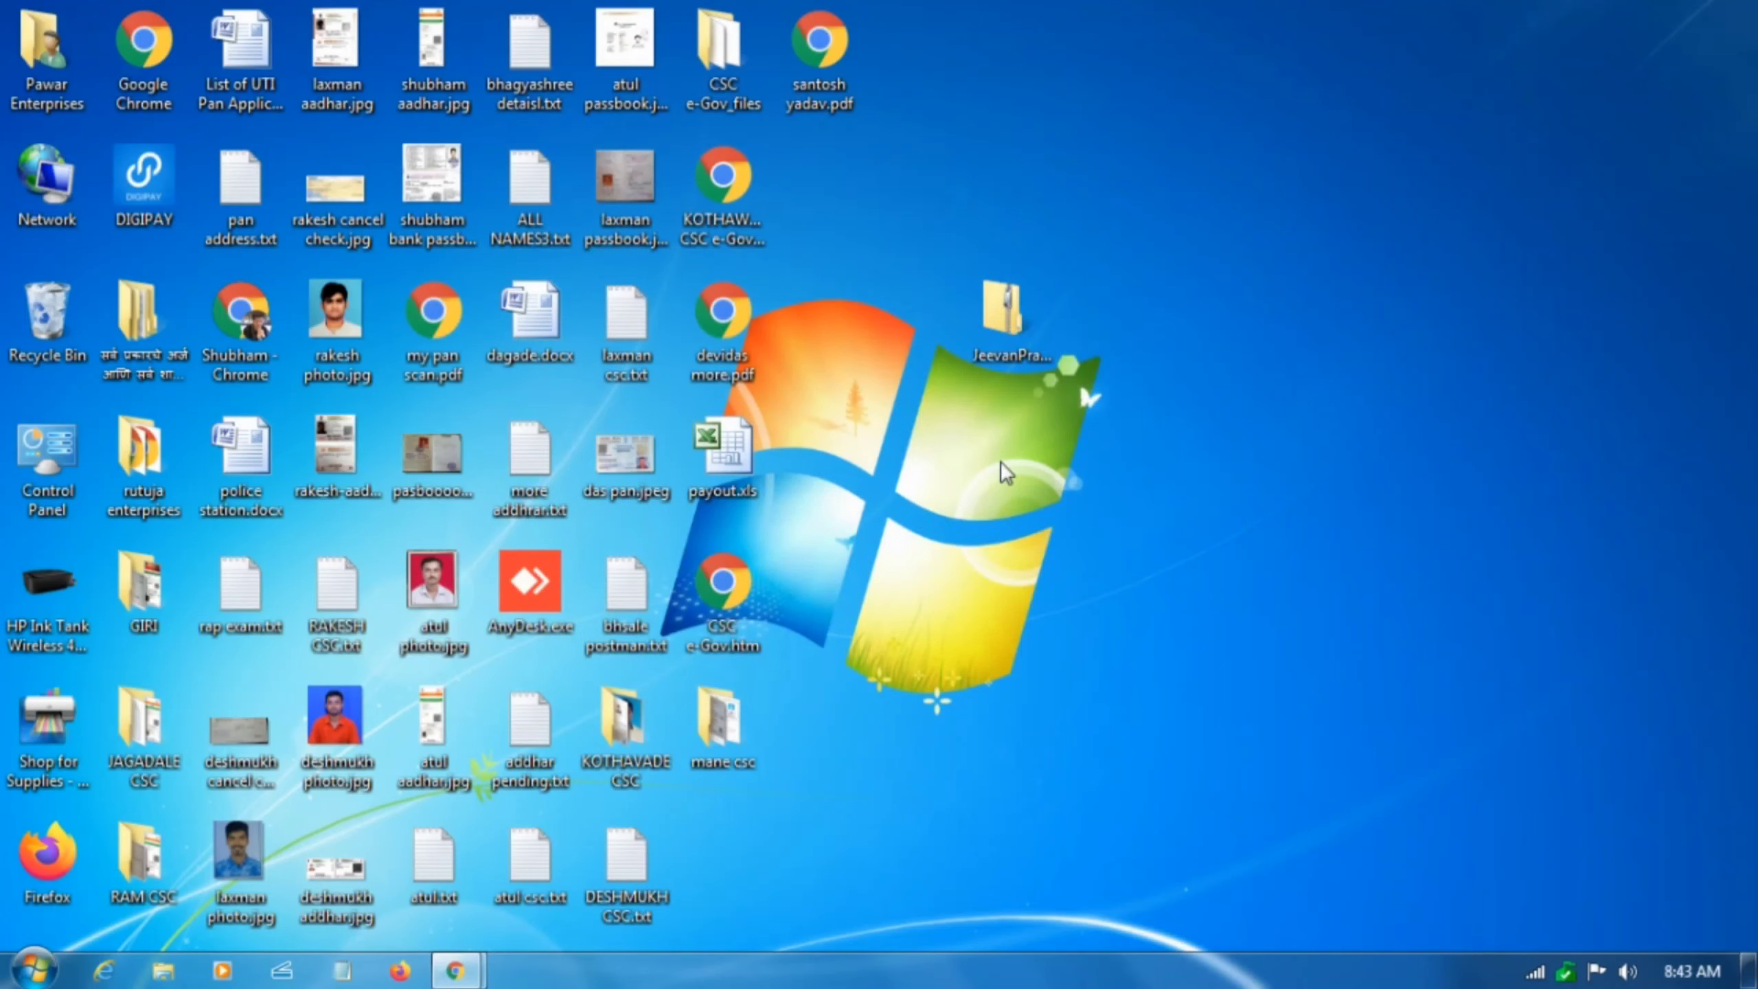
drag(714, 882, 1052, 433)
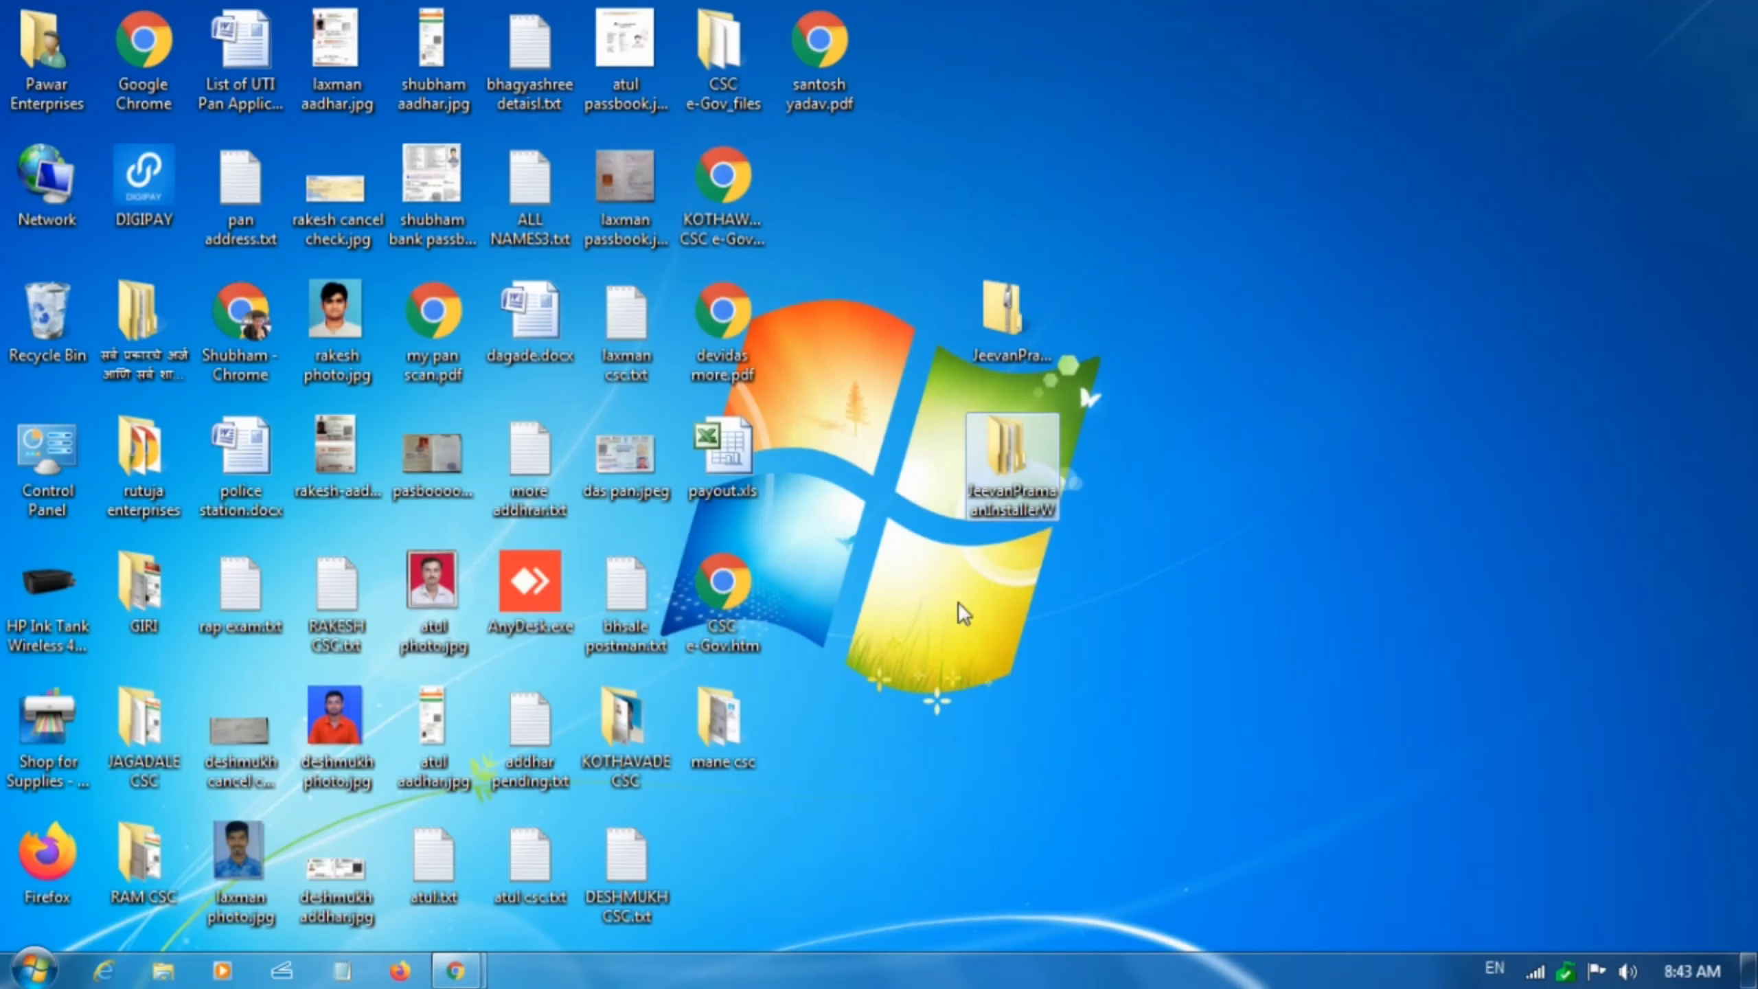
key(F2)
key(Return)
mouse_move(477, 976)
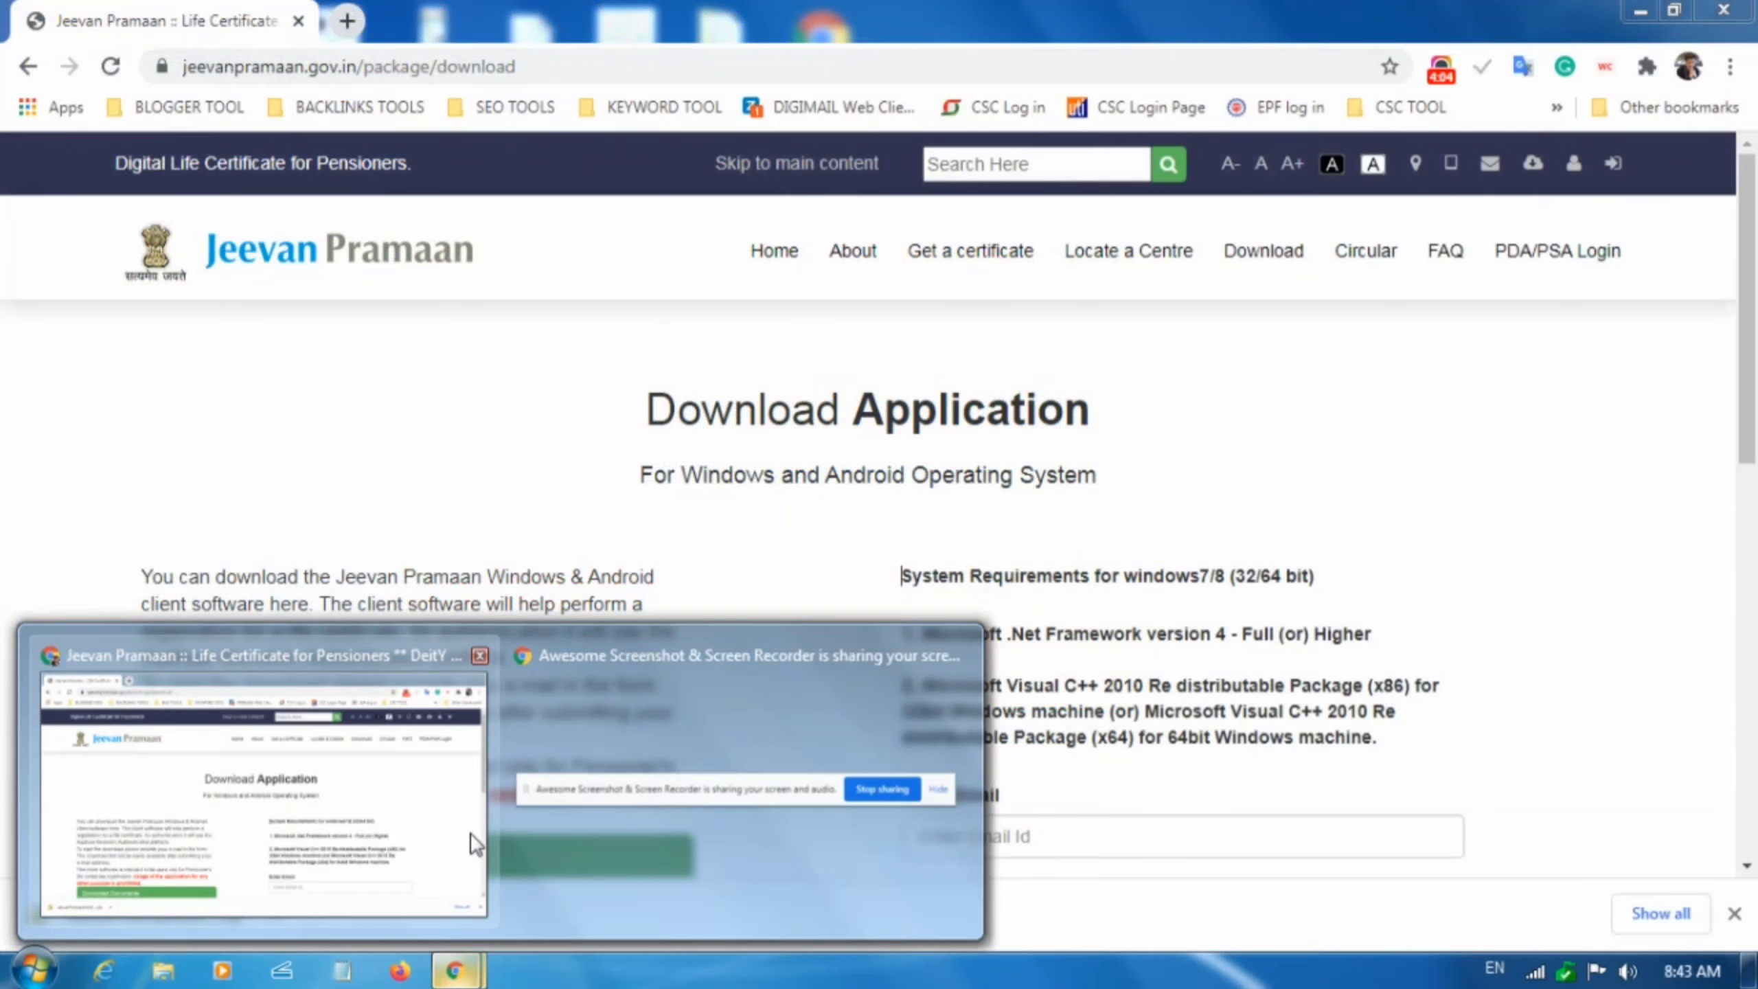
click(620, 789)
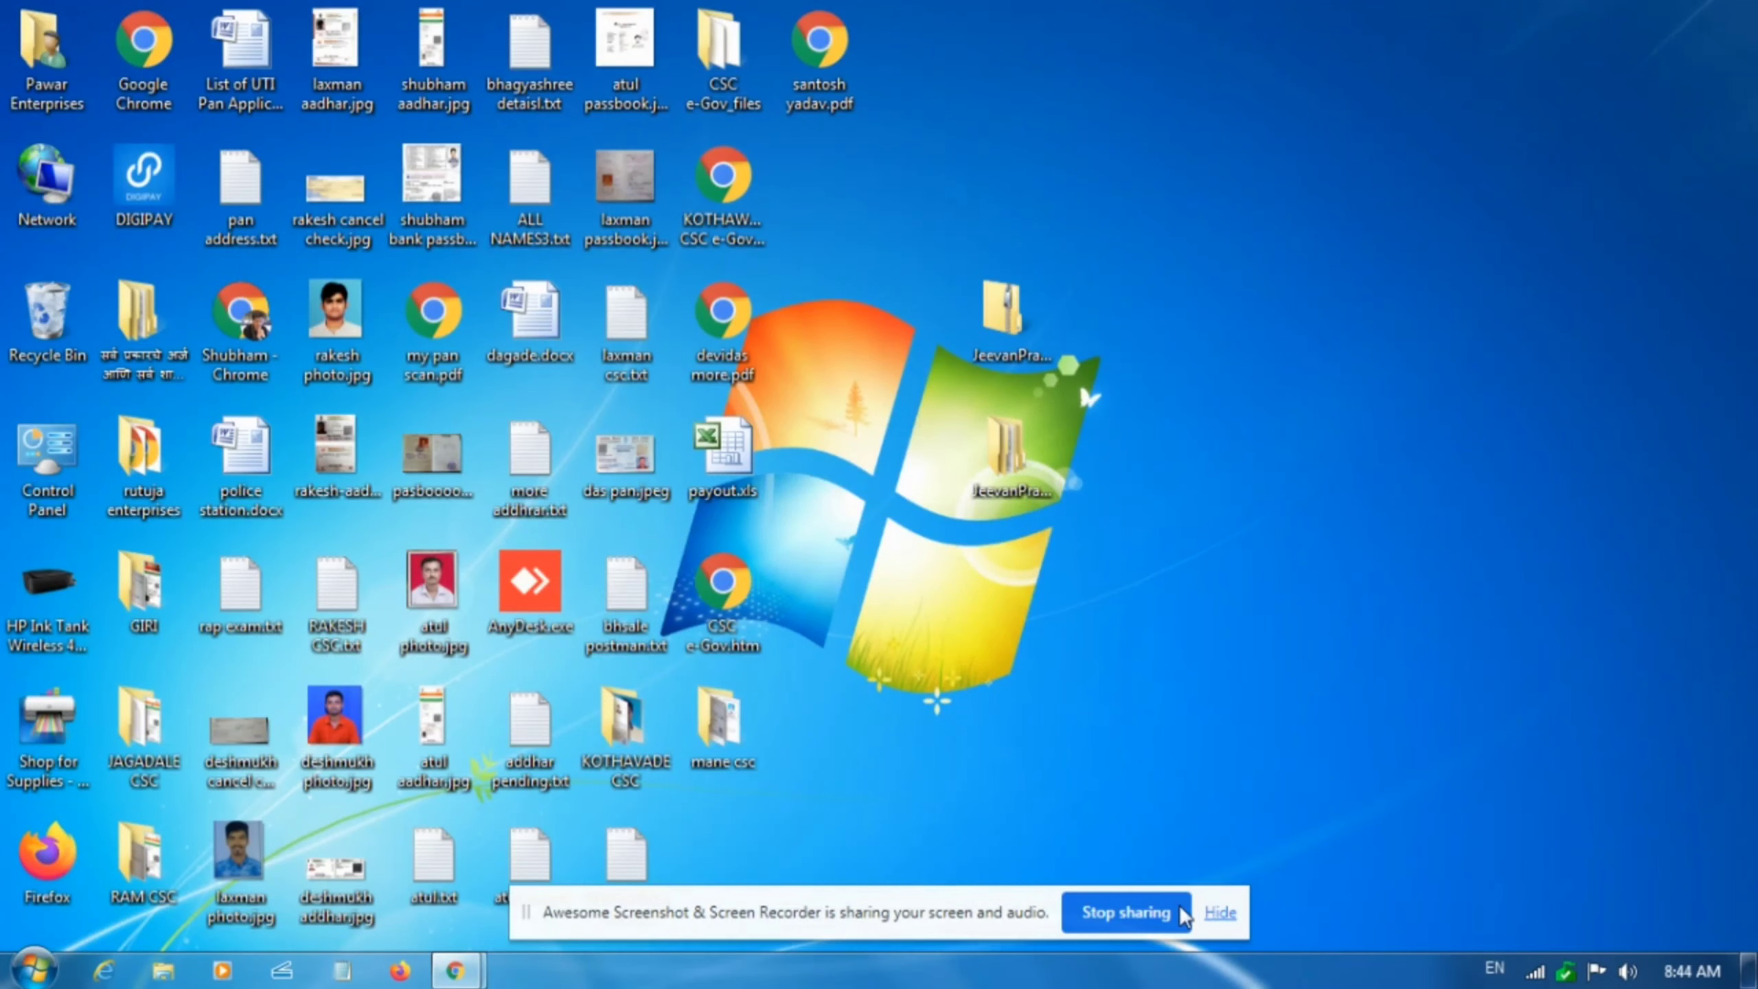
click(1220, 912)
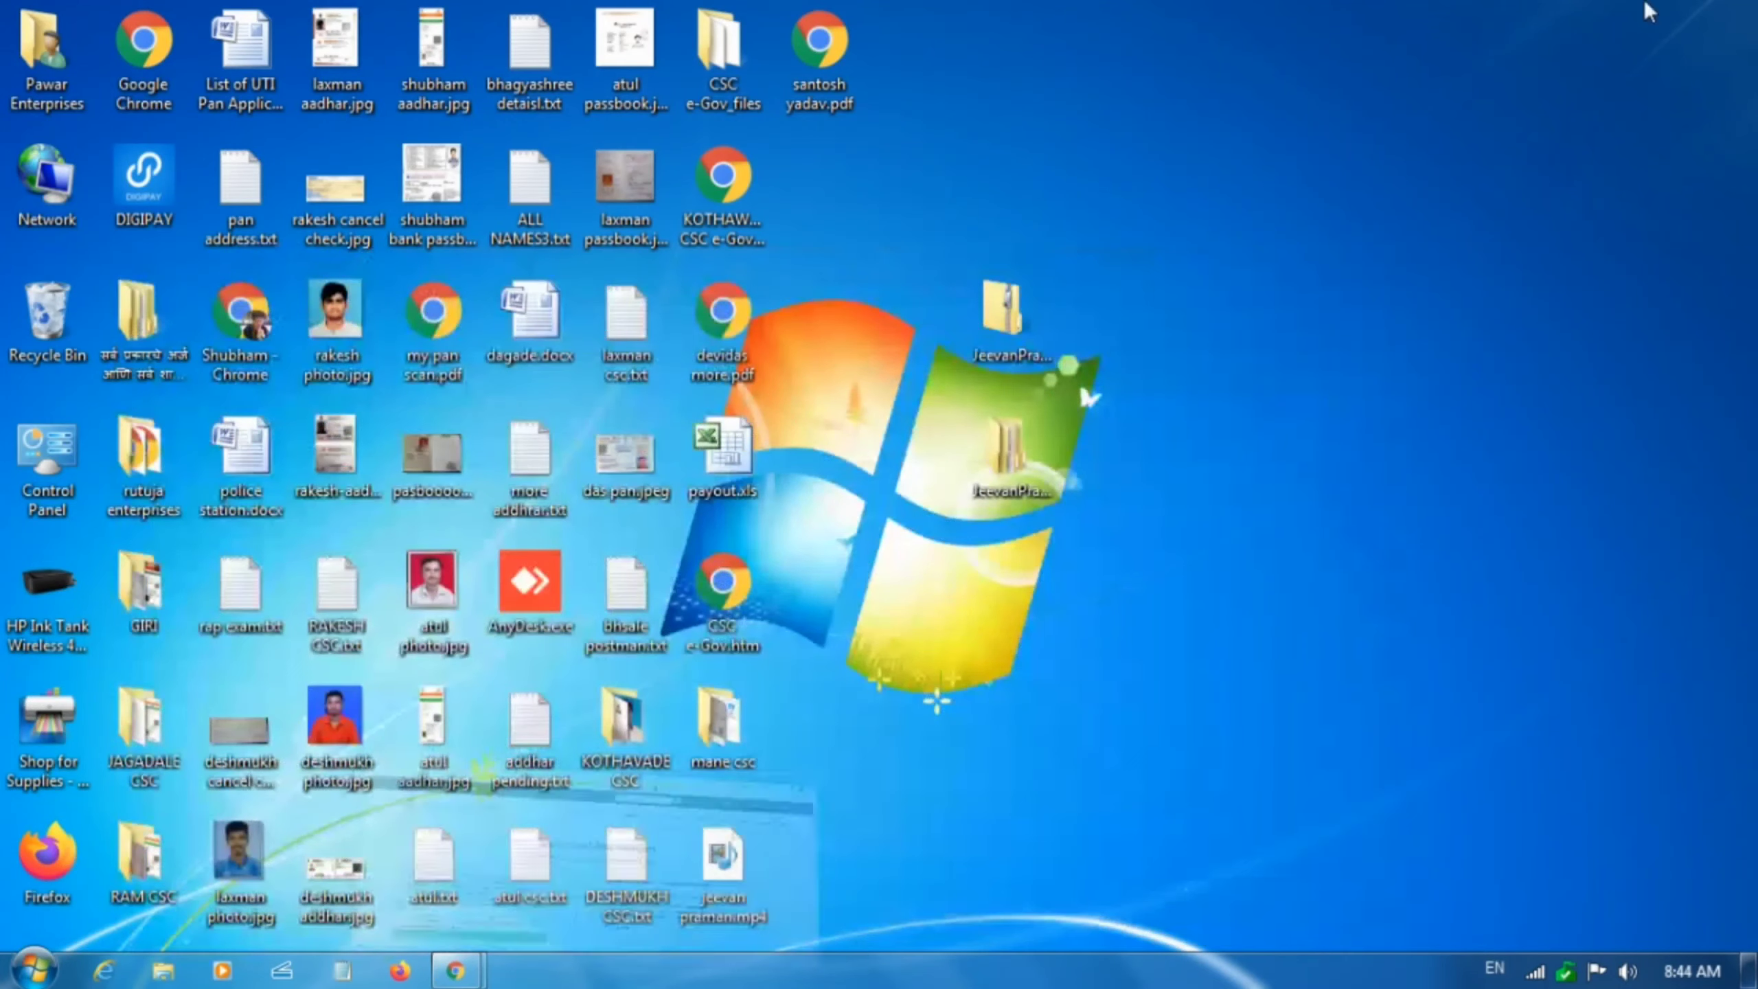
Open the extracted folder and its inner JeevanPramaanInstallerW folder, then run JeevanPramaanInstaller_3.6_LIVE.exe
double_click(1005, 459)
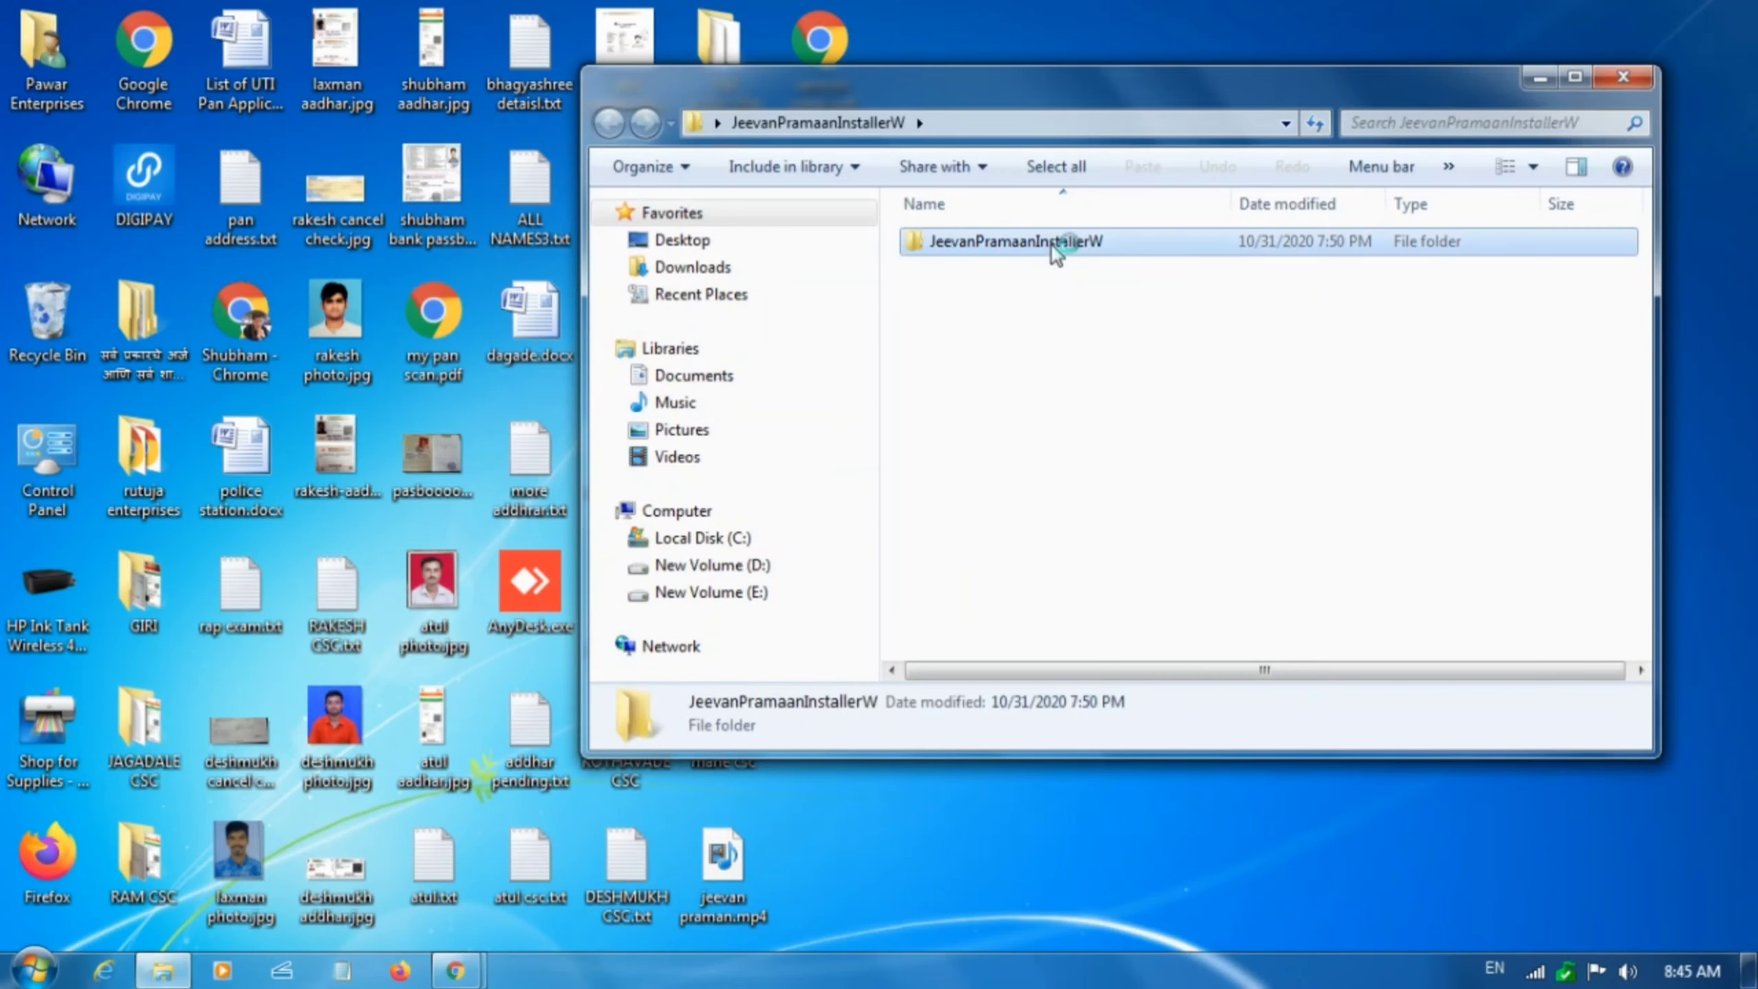
double_click(1052, 243)
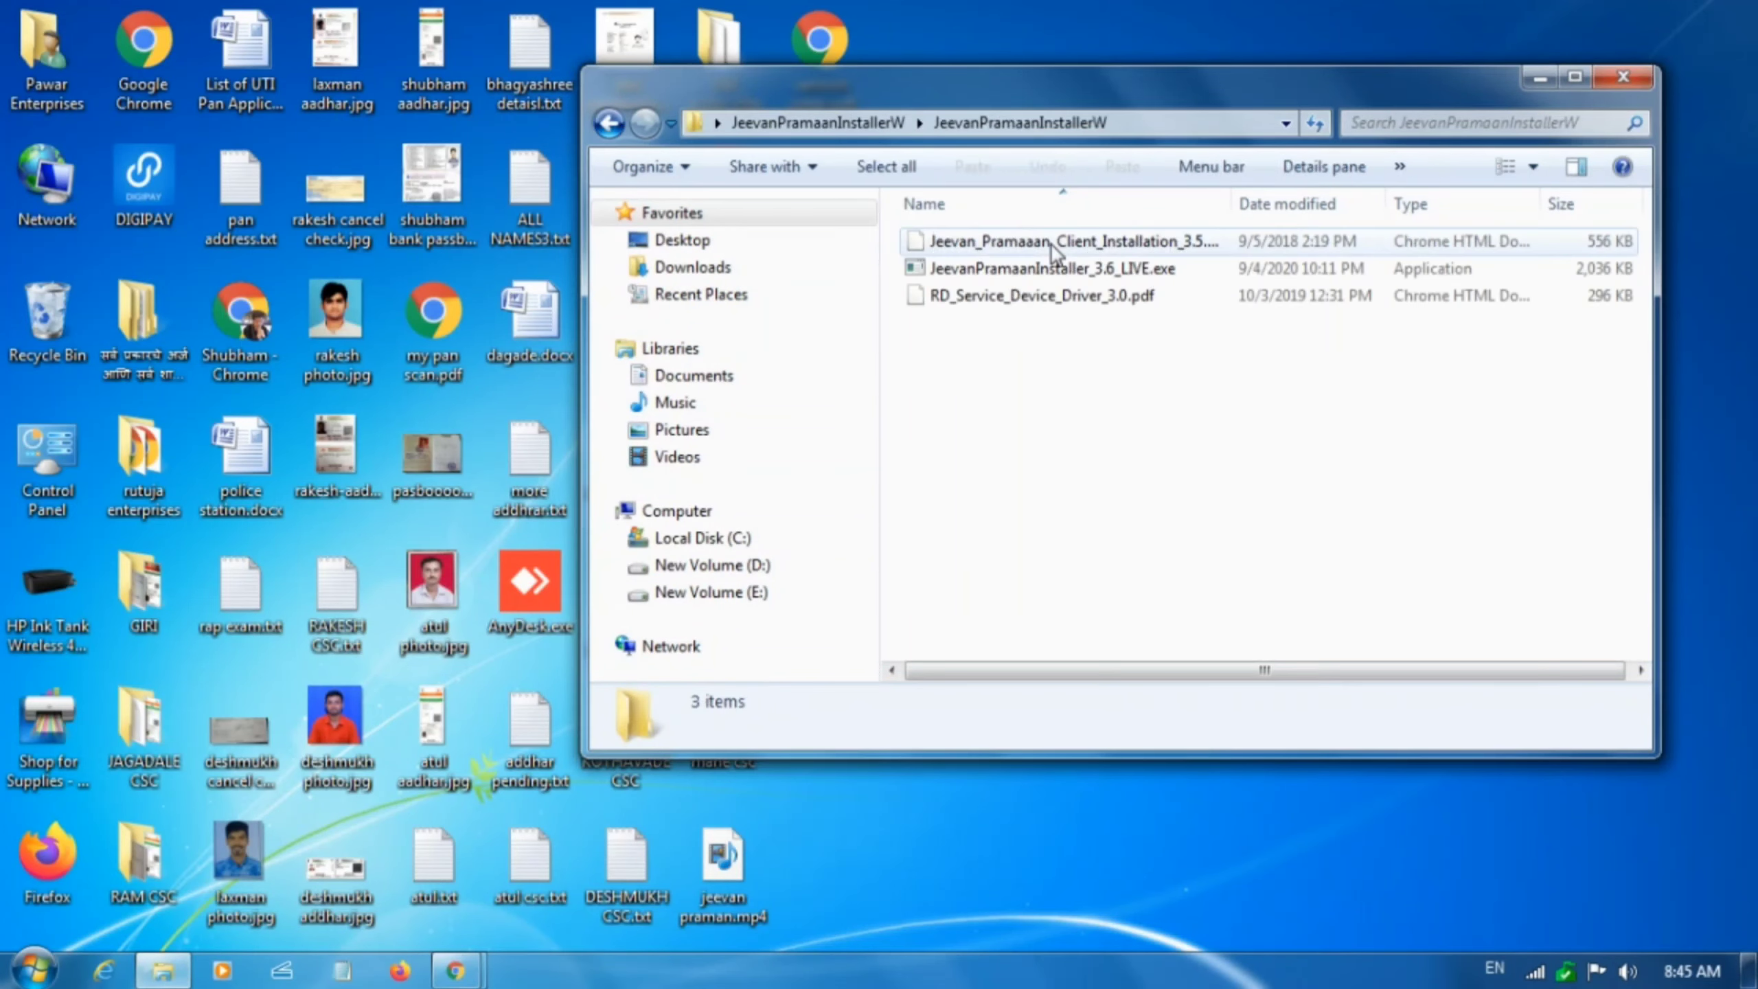
click(1075, 276)
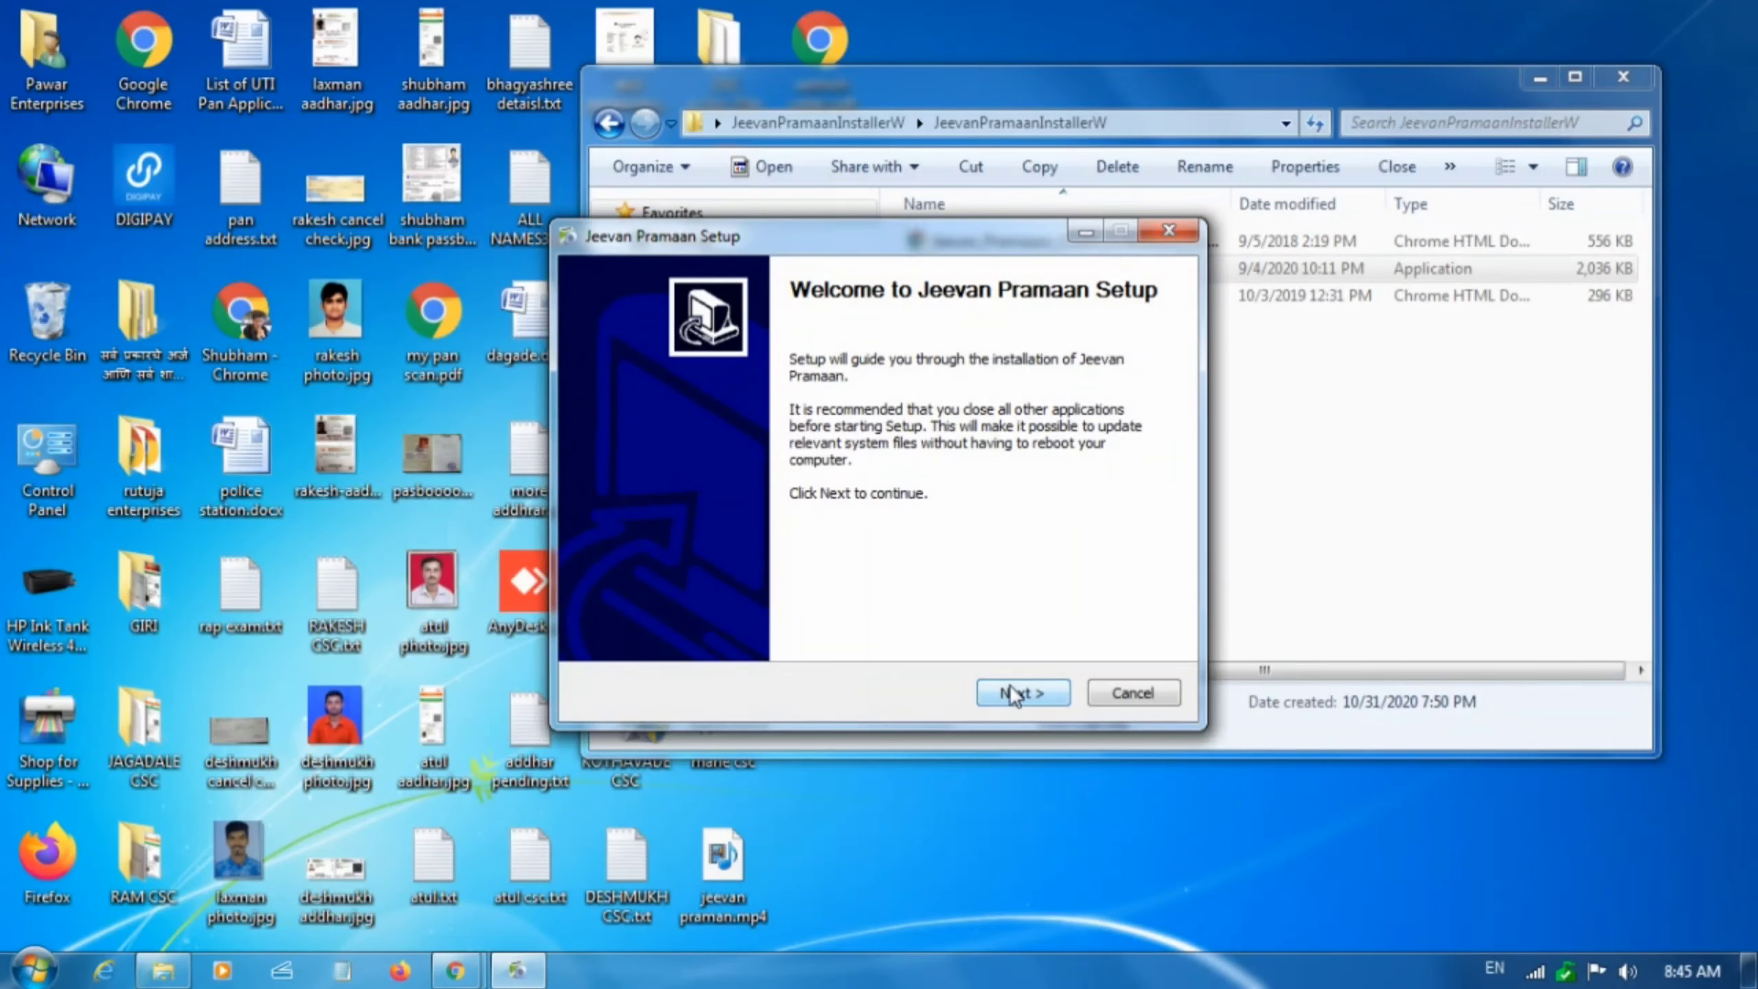
Install Jeevan Pramaan to C:\Program Files (x86)\Jeevan Pramaan with default components and Start Menu folder
click(1014, 692)
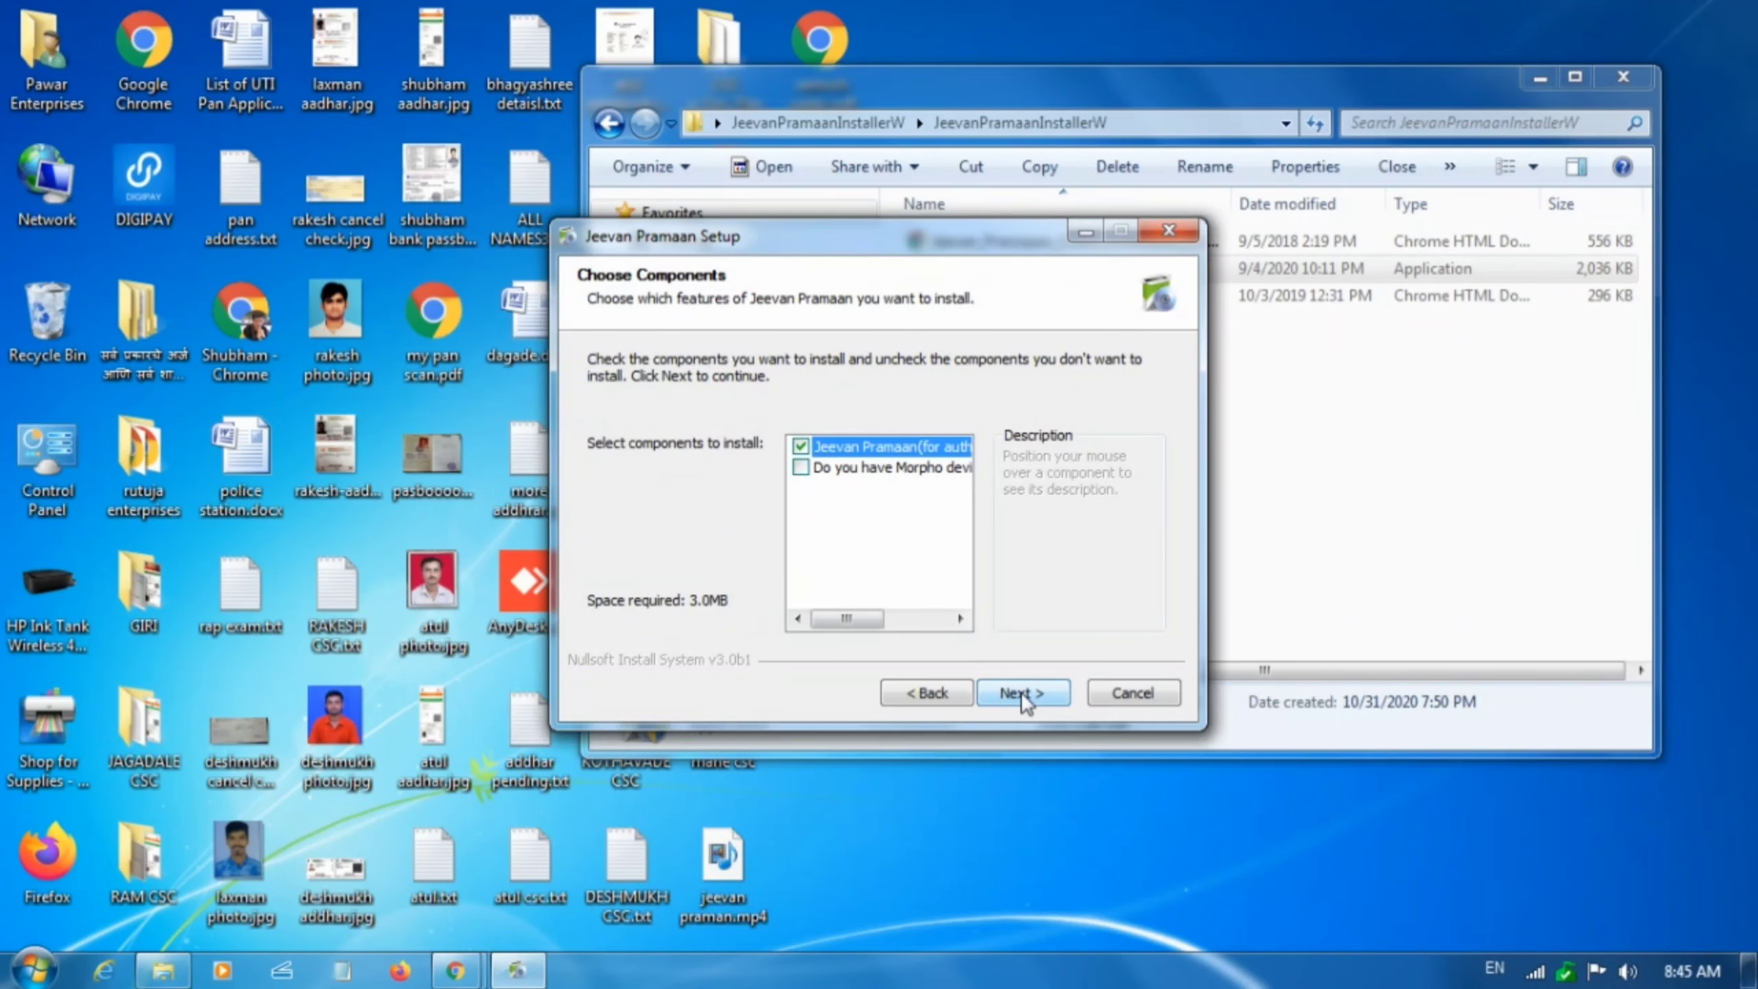
mouse_move(870, 625)
mouse_down()
mouse_move(932, 625)
mouse_move(849, 627)
mouse_up()
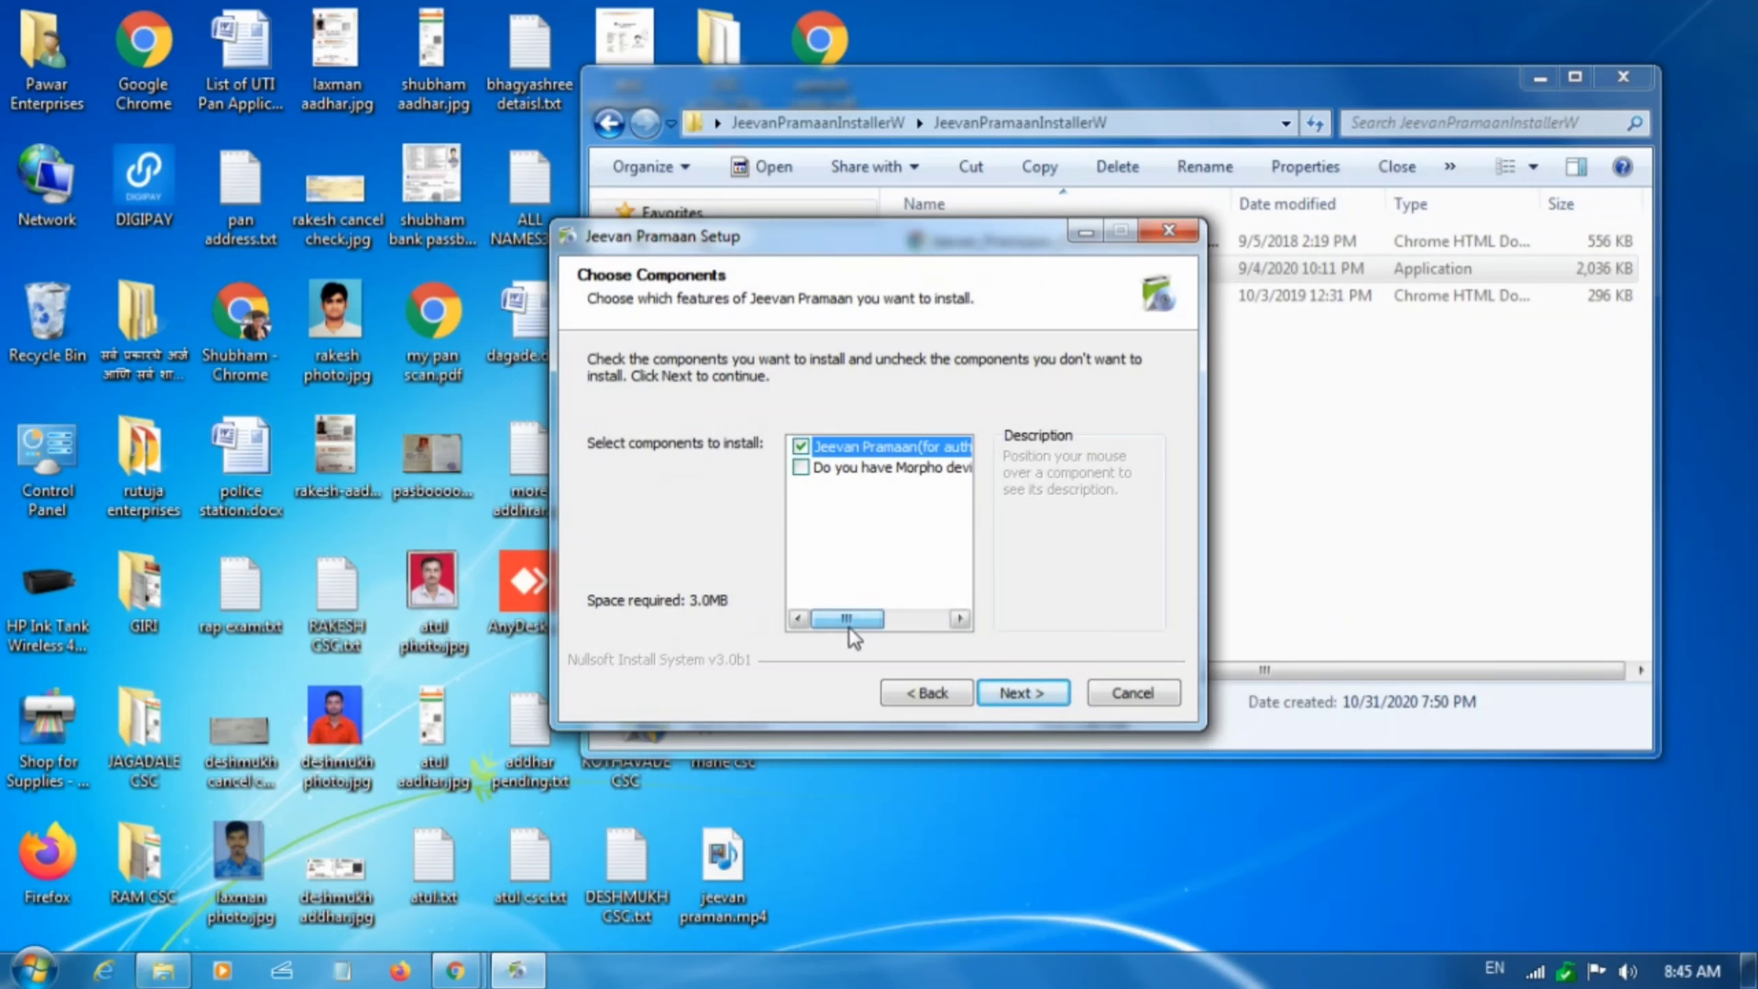
click(797, 474)
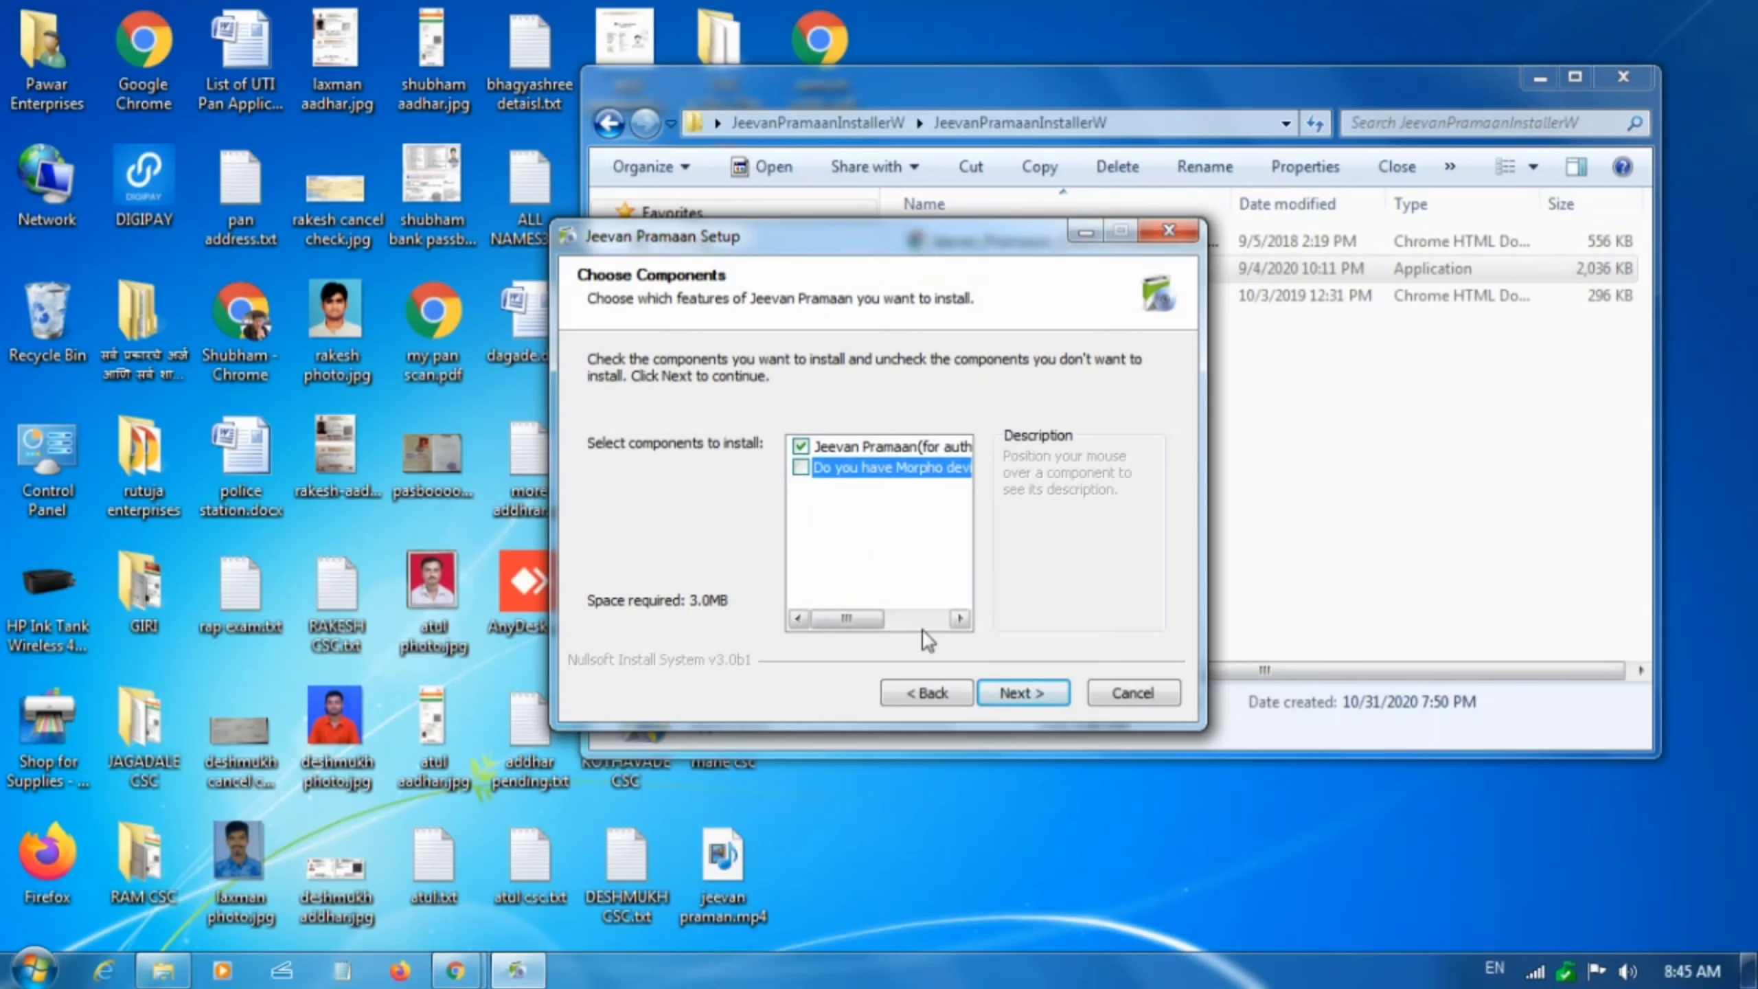
click(1031, 697)
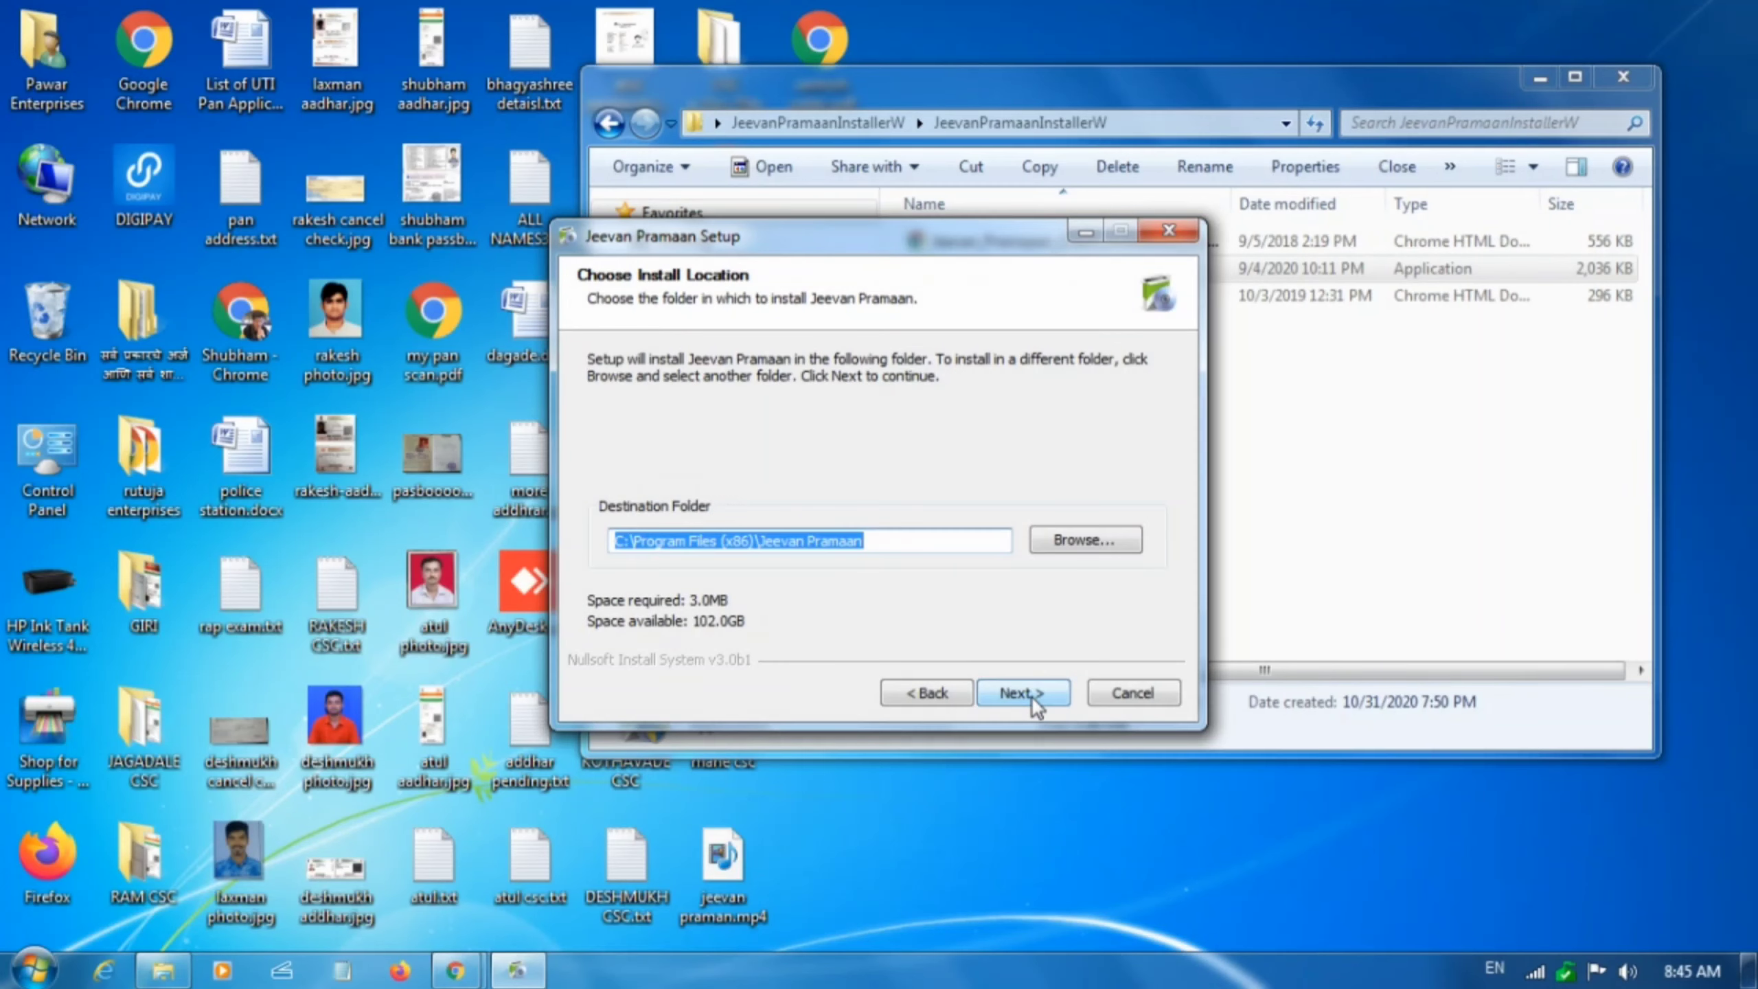
click(1033, 696)
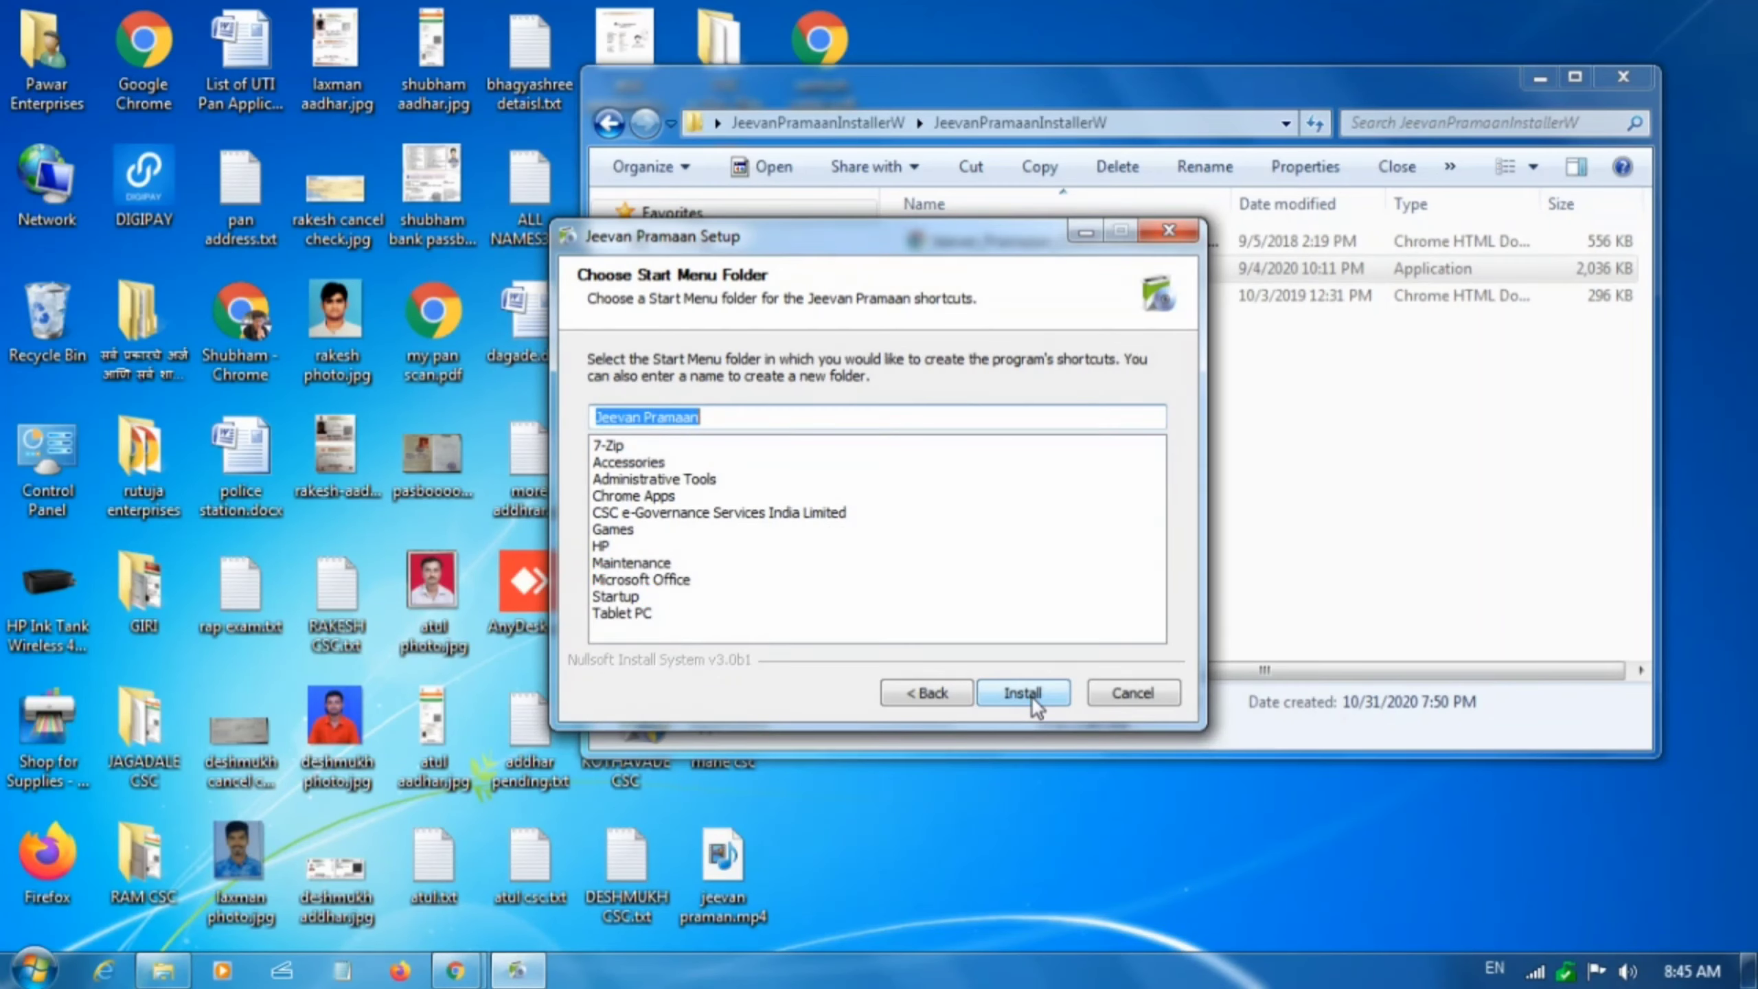
click(995, 691)
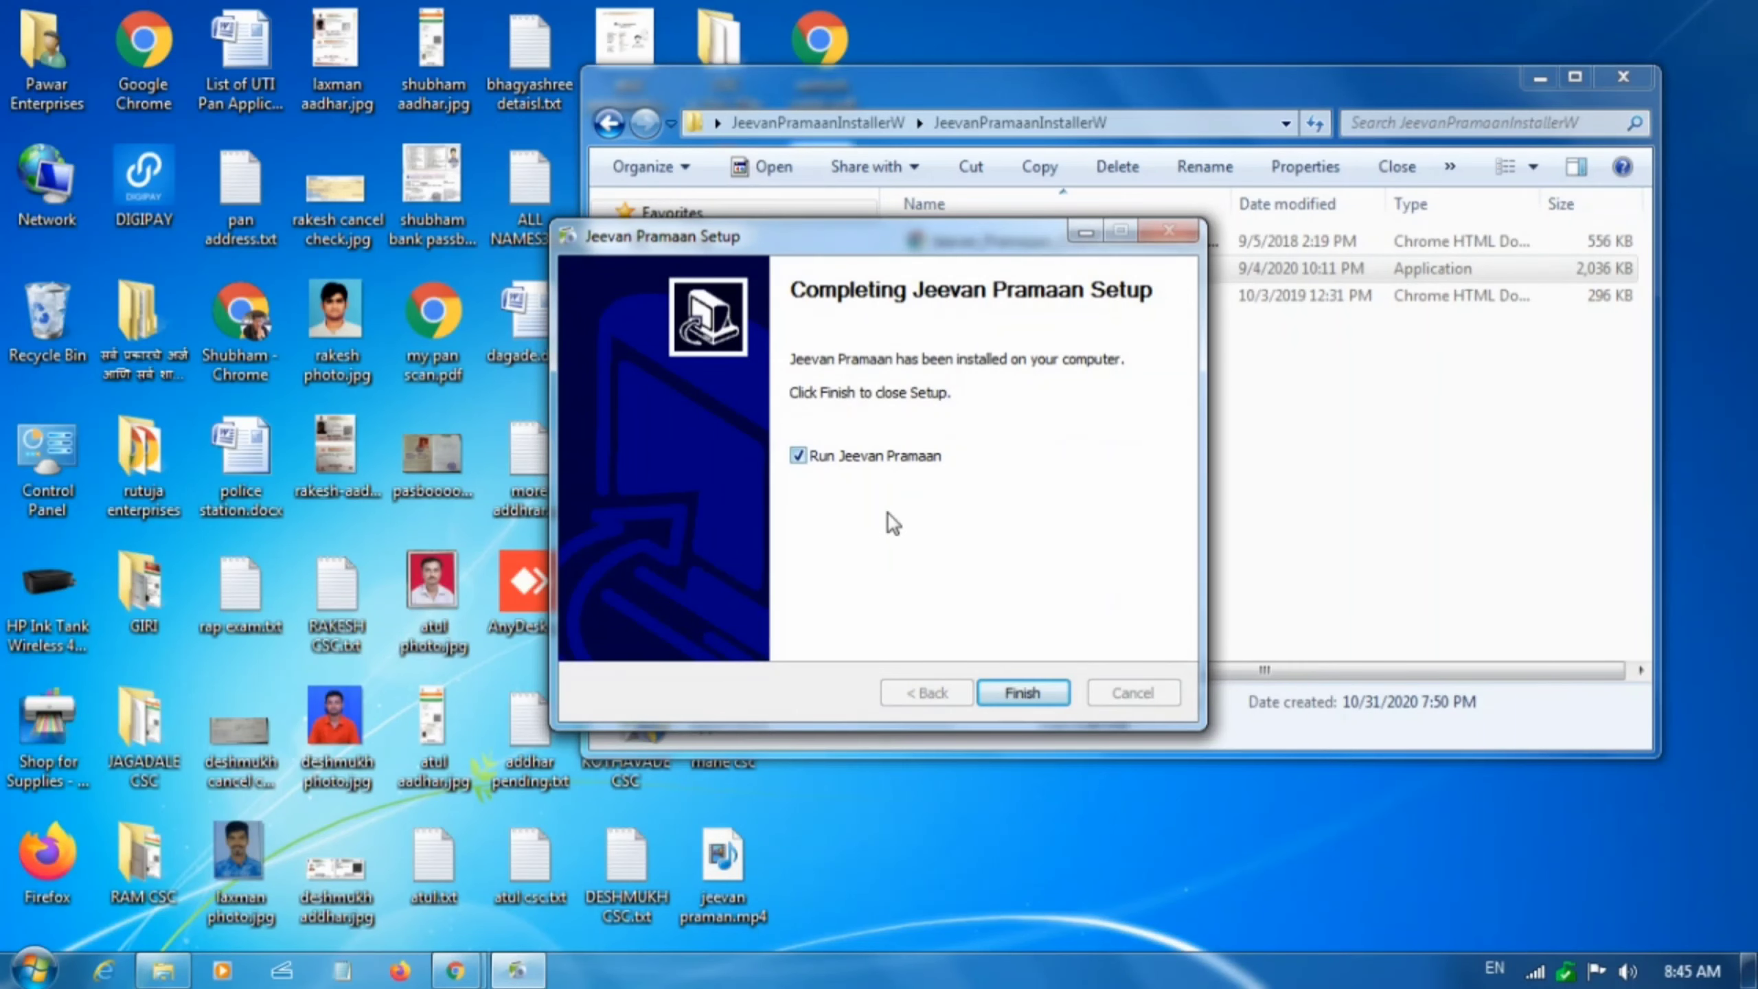
click(1020, 692)
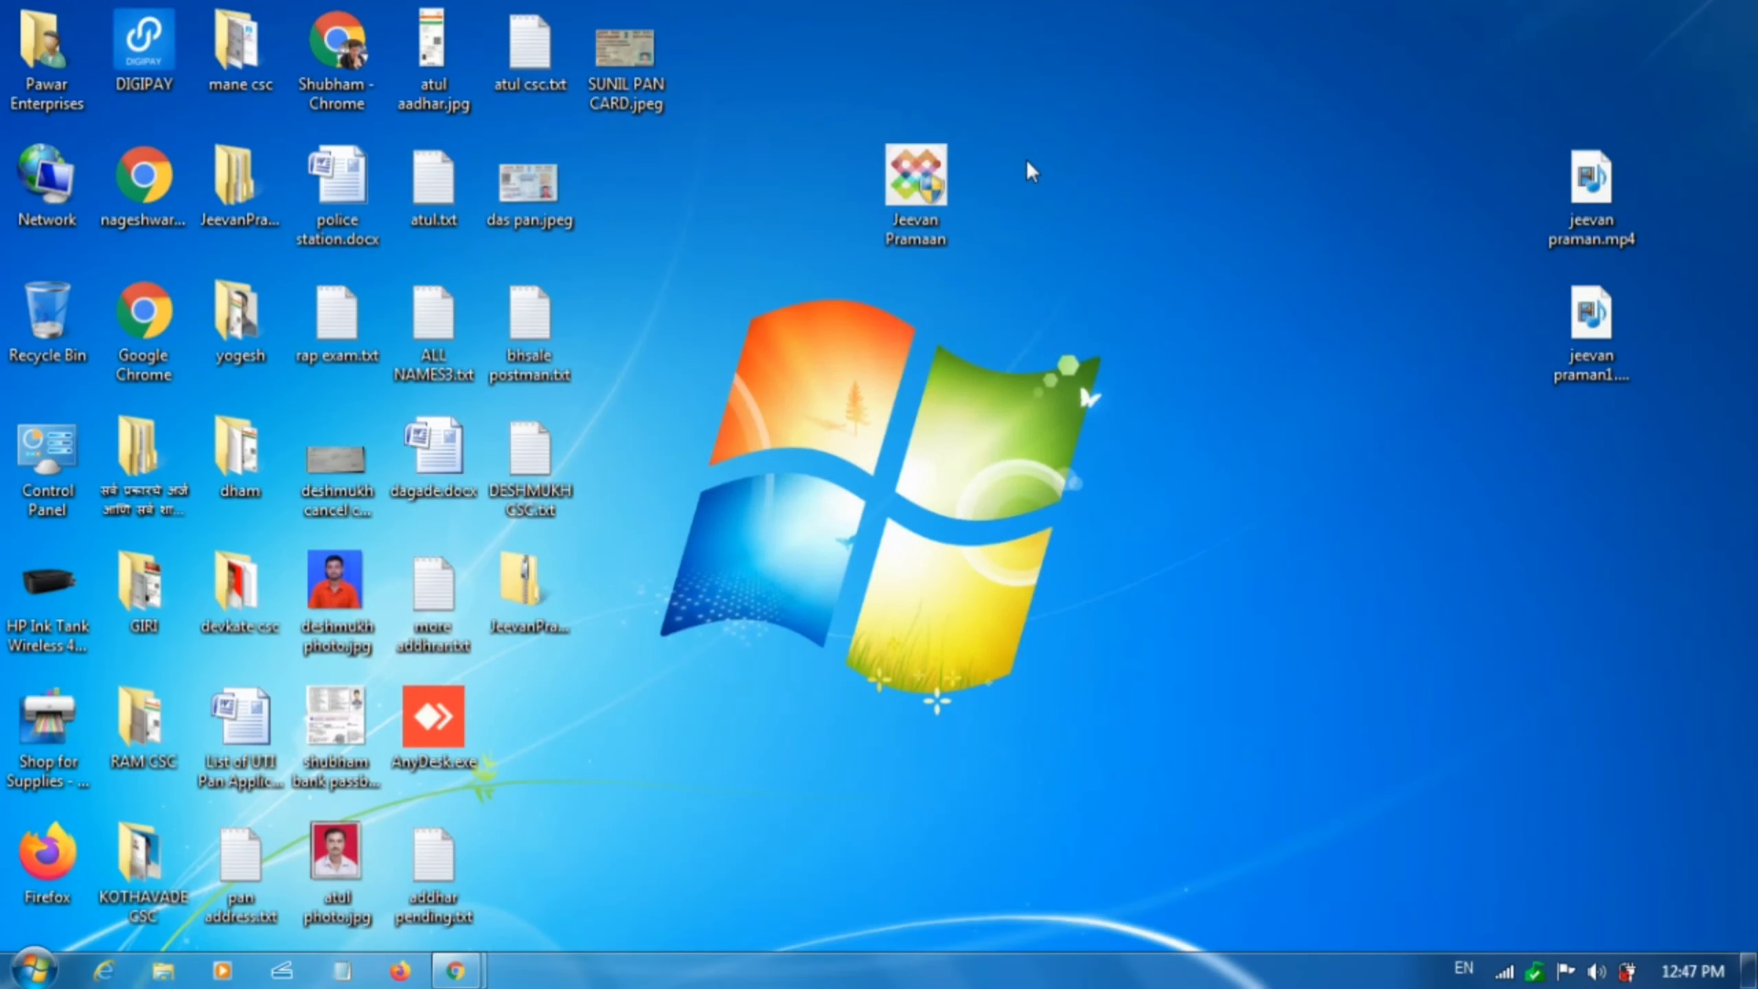
Launch Jeevan Pramaan from its desktop shortcut and dismiss the RD Service not-ready errors
drag(938, 130, 869, 255)
double_click(925, 194)
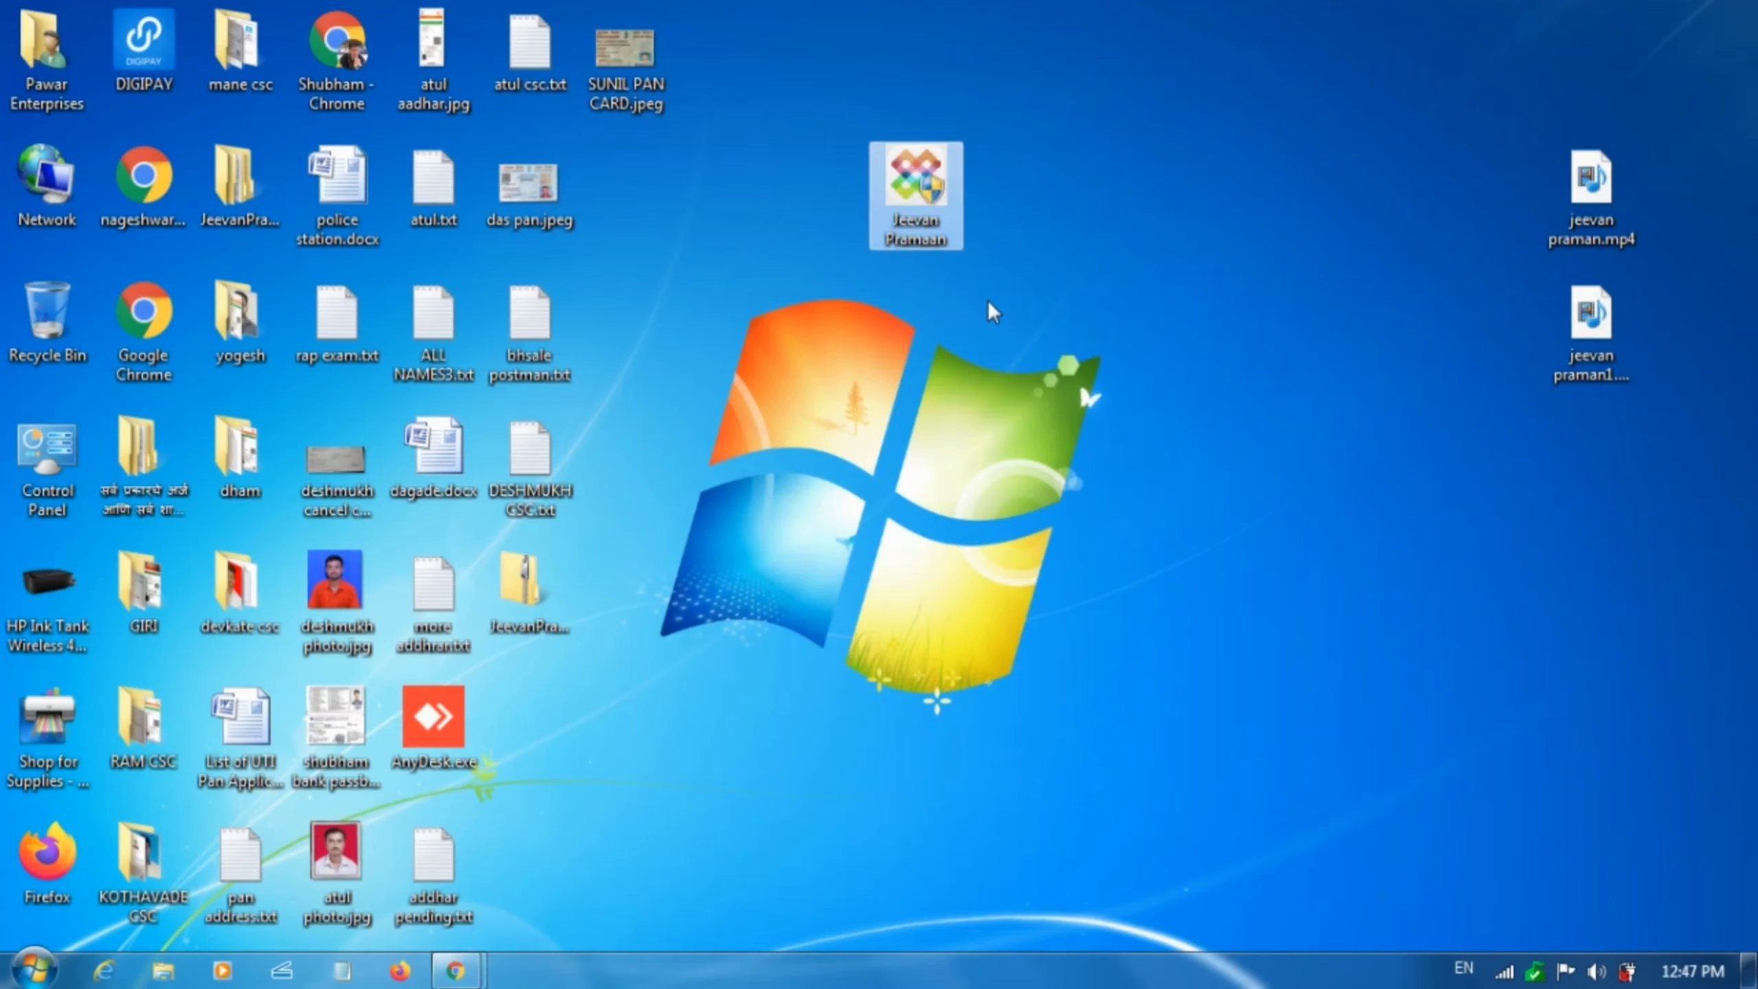
right_click(948, 280)
click(992, 357)
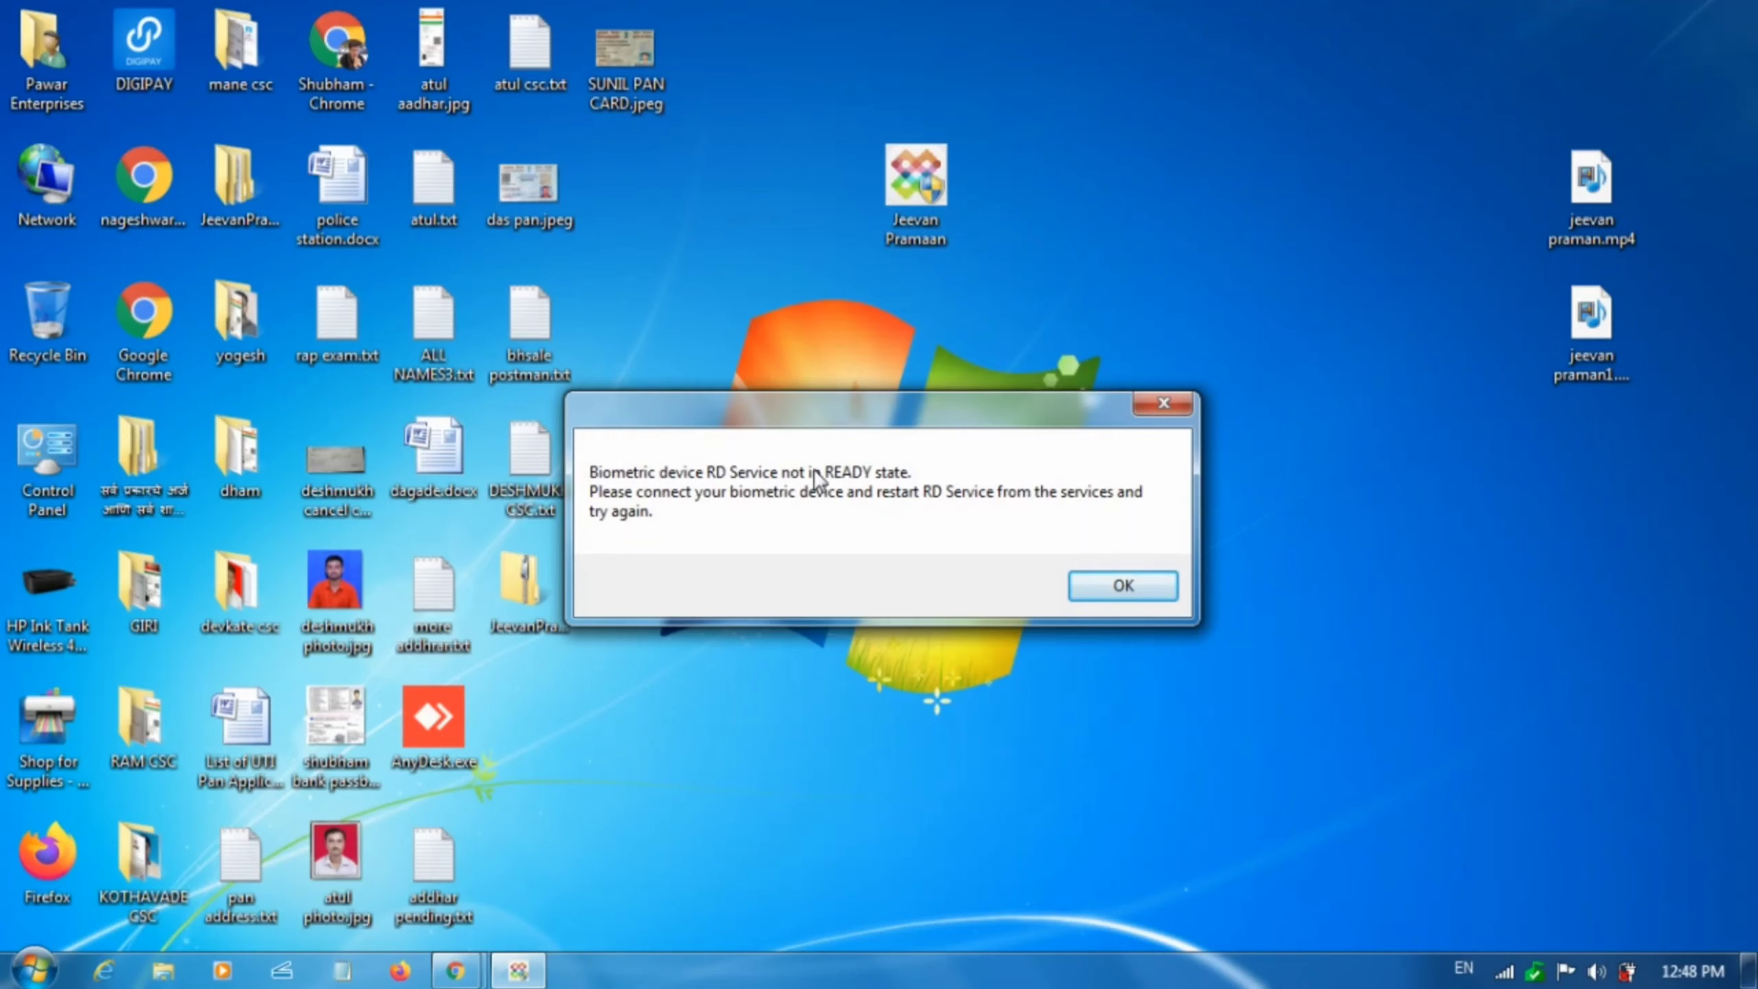
click(1096, 582)
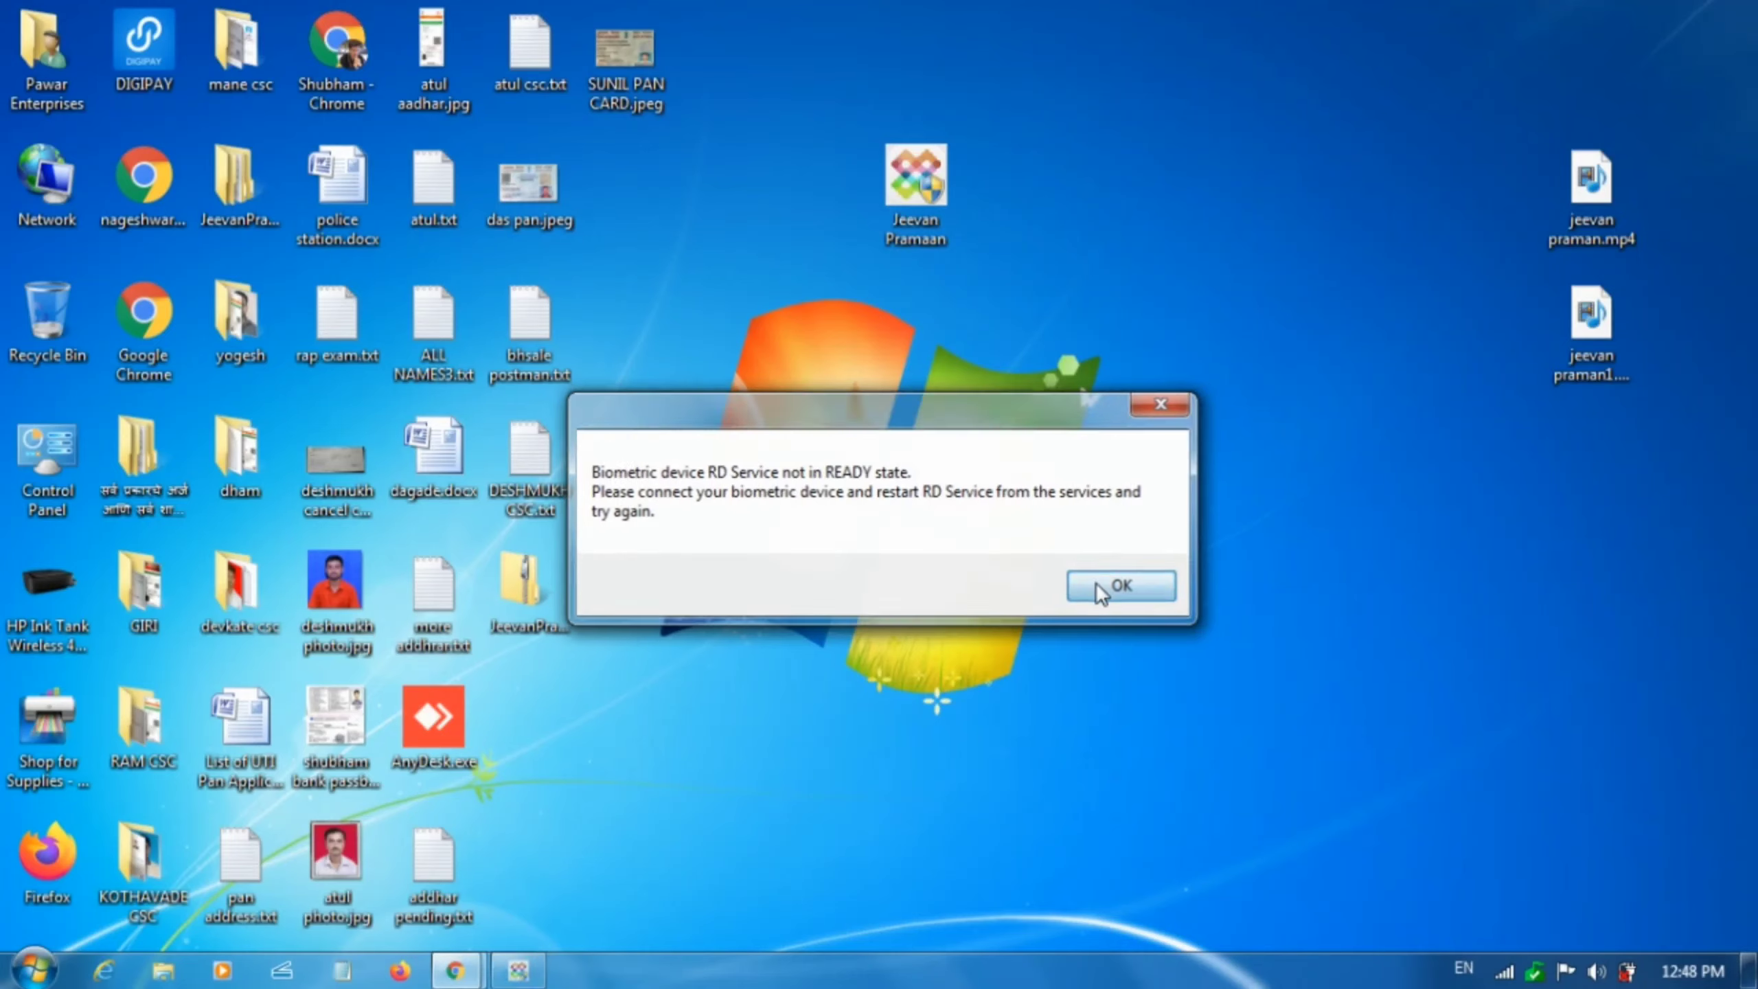
click(1096, 582)
Switch to the Mantra download tab and enter the displayed captcha code
mouse_move(455, 970)
mouse_move(426, 829)
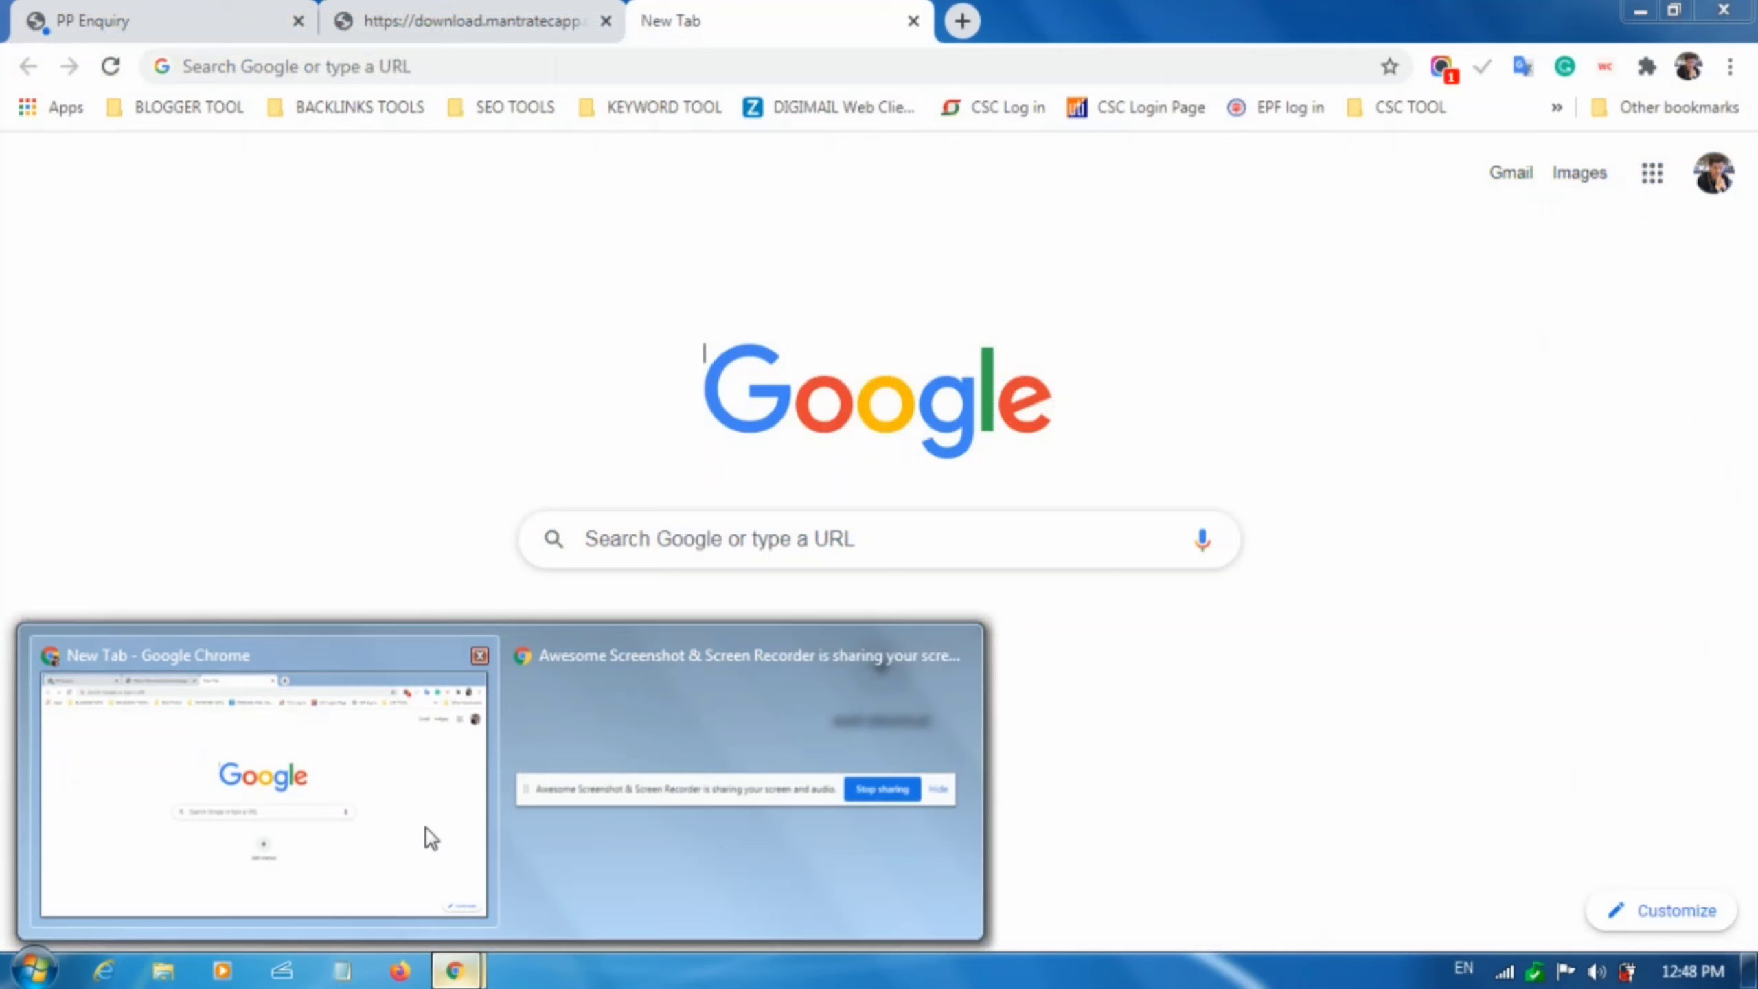
click(496, 18)
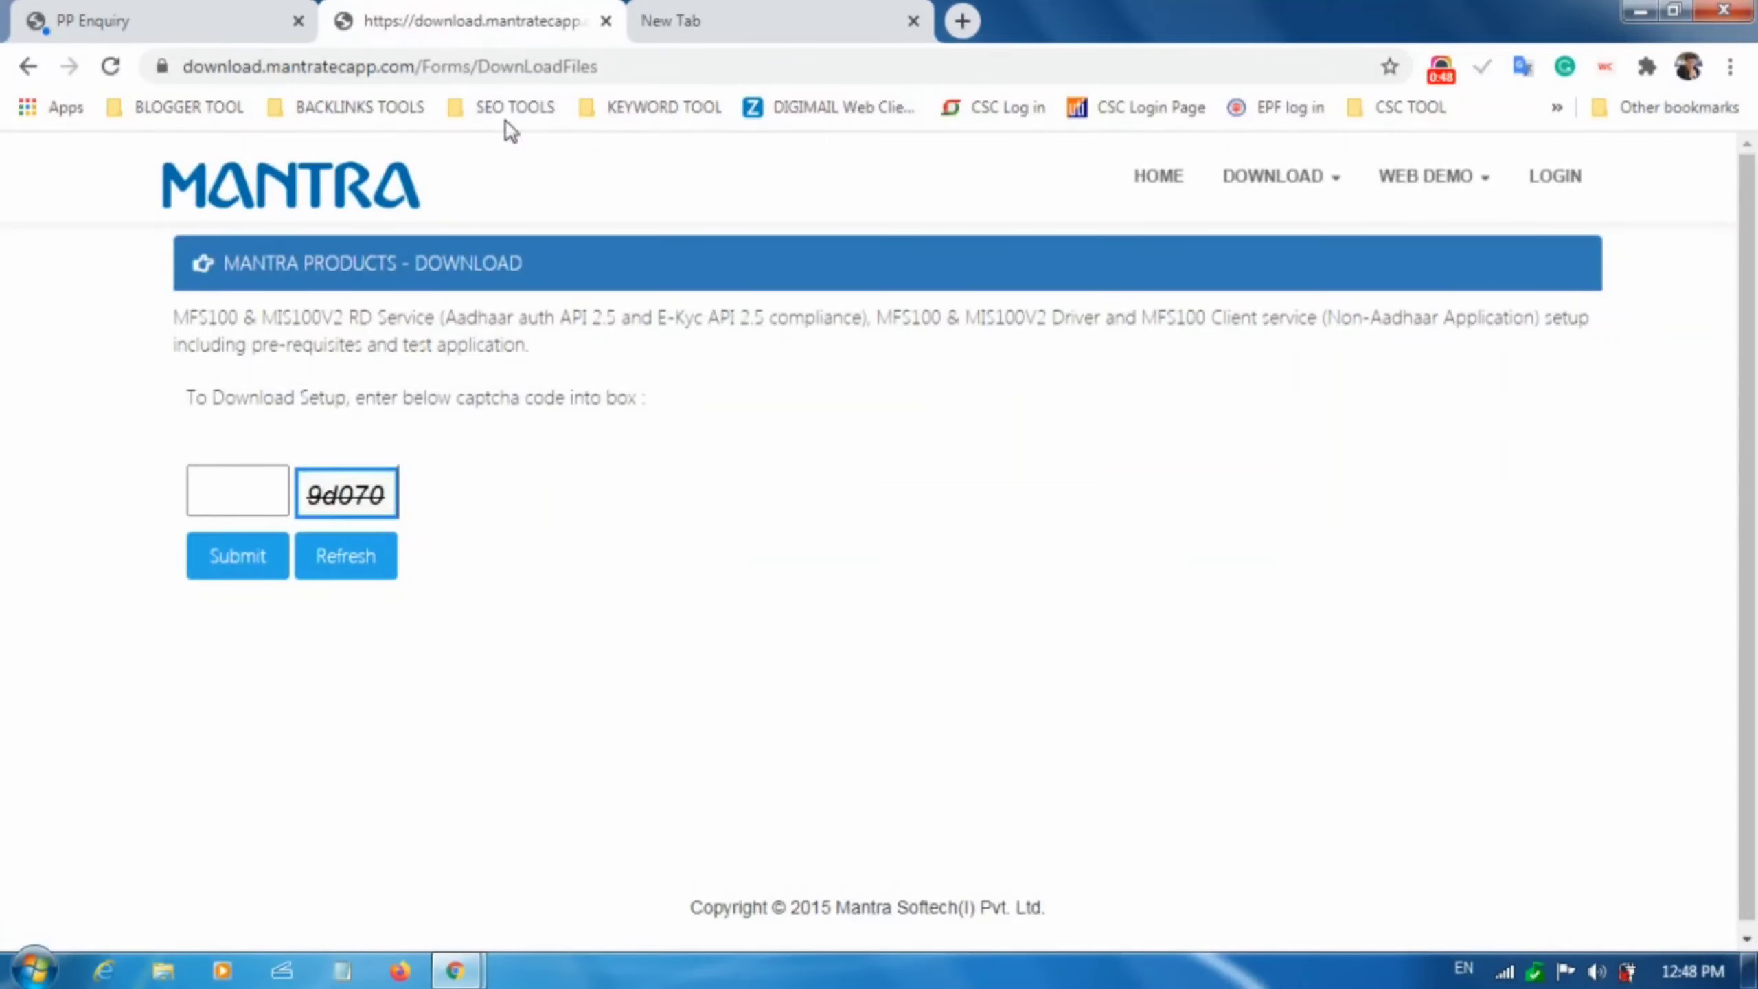
click(481, 67)
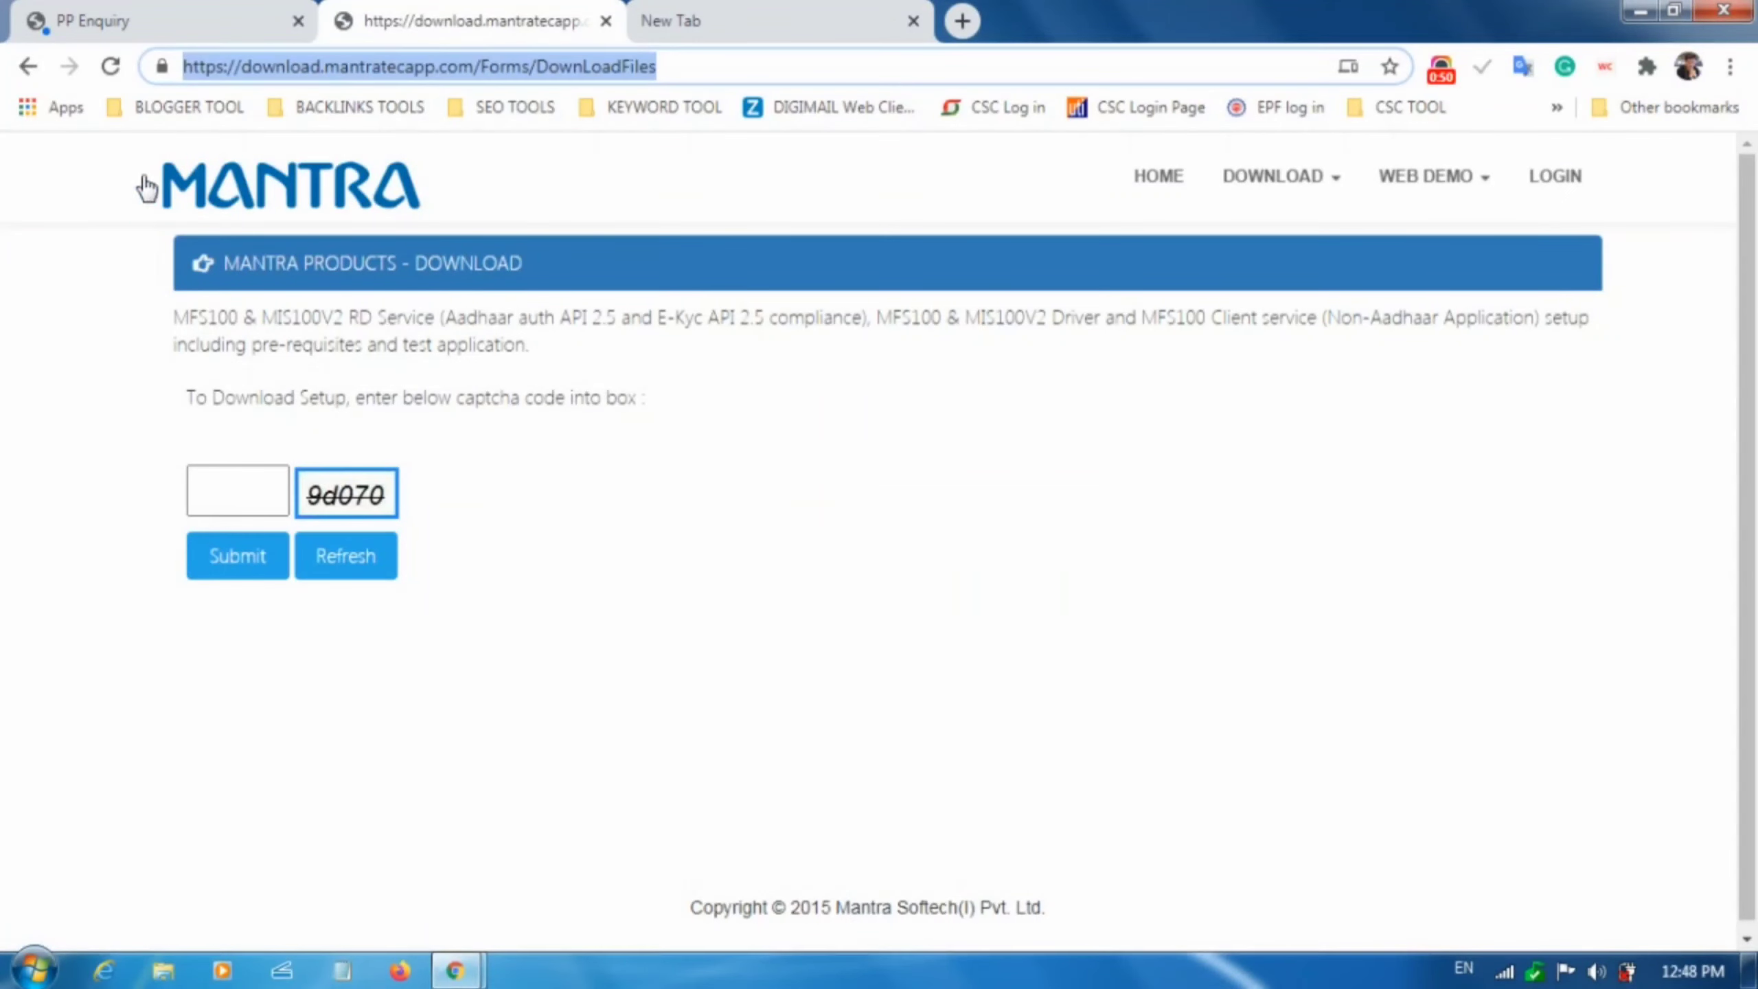
drag(145, 186, 239, 317)
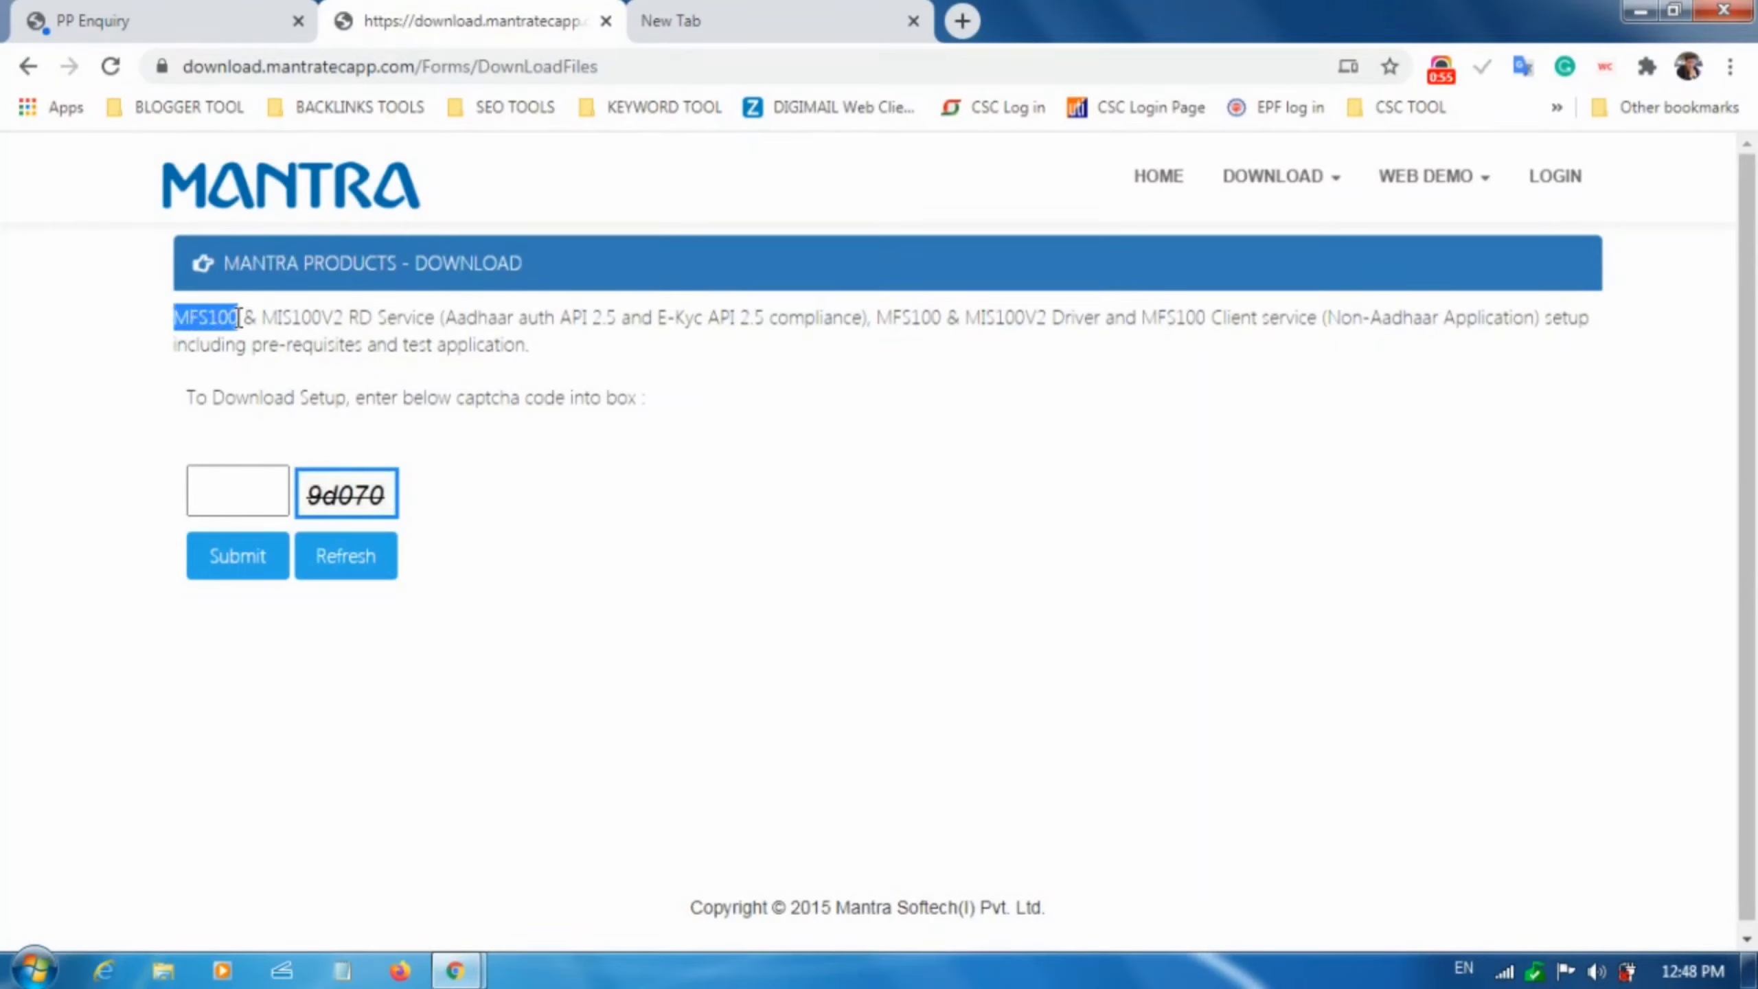
click(242, 490)
click(398, 69)
click(252, 485)
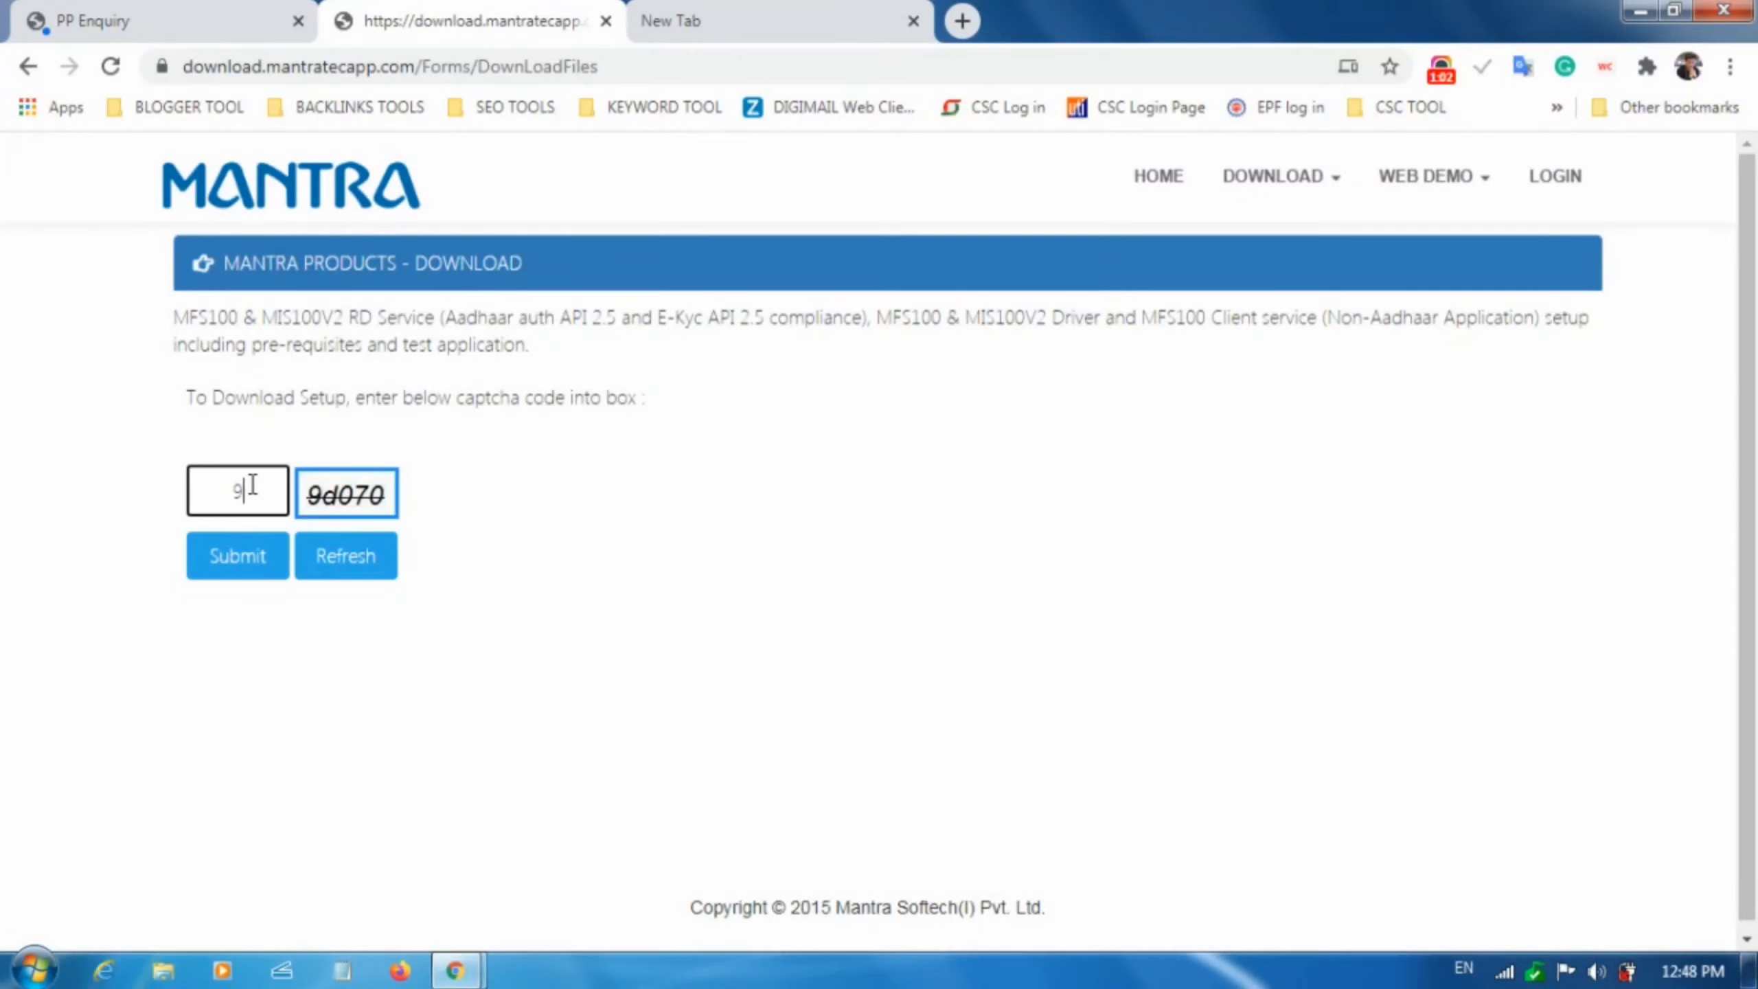
text(070)
Submit the captcha, review the MFS100 Driver, RD Service and Client Service links, then return to New Tab
click(218, 570)
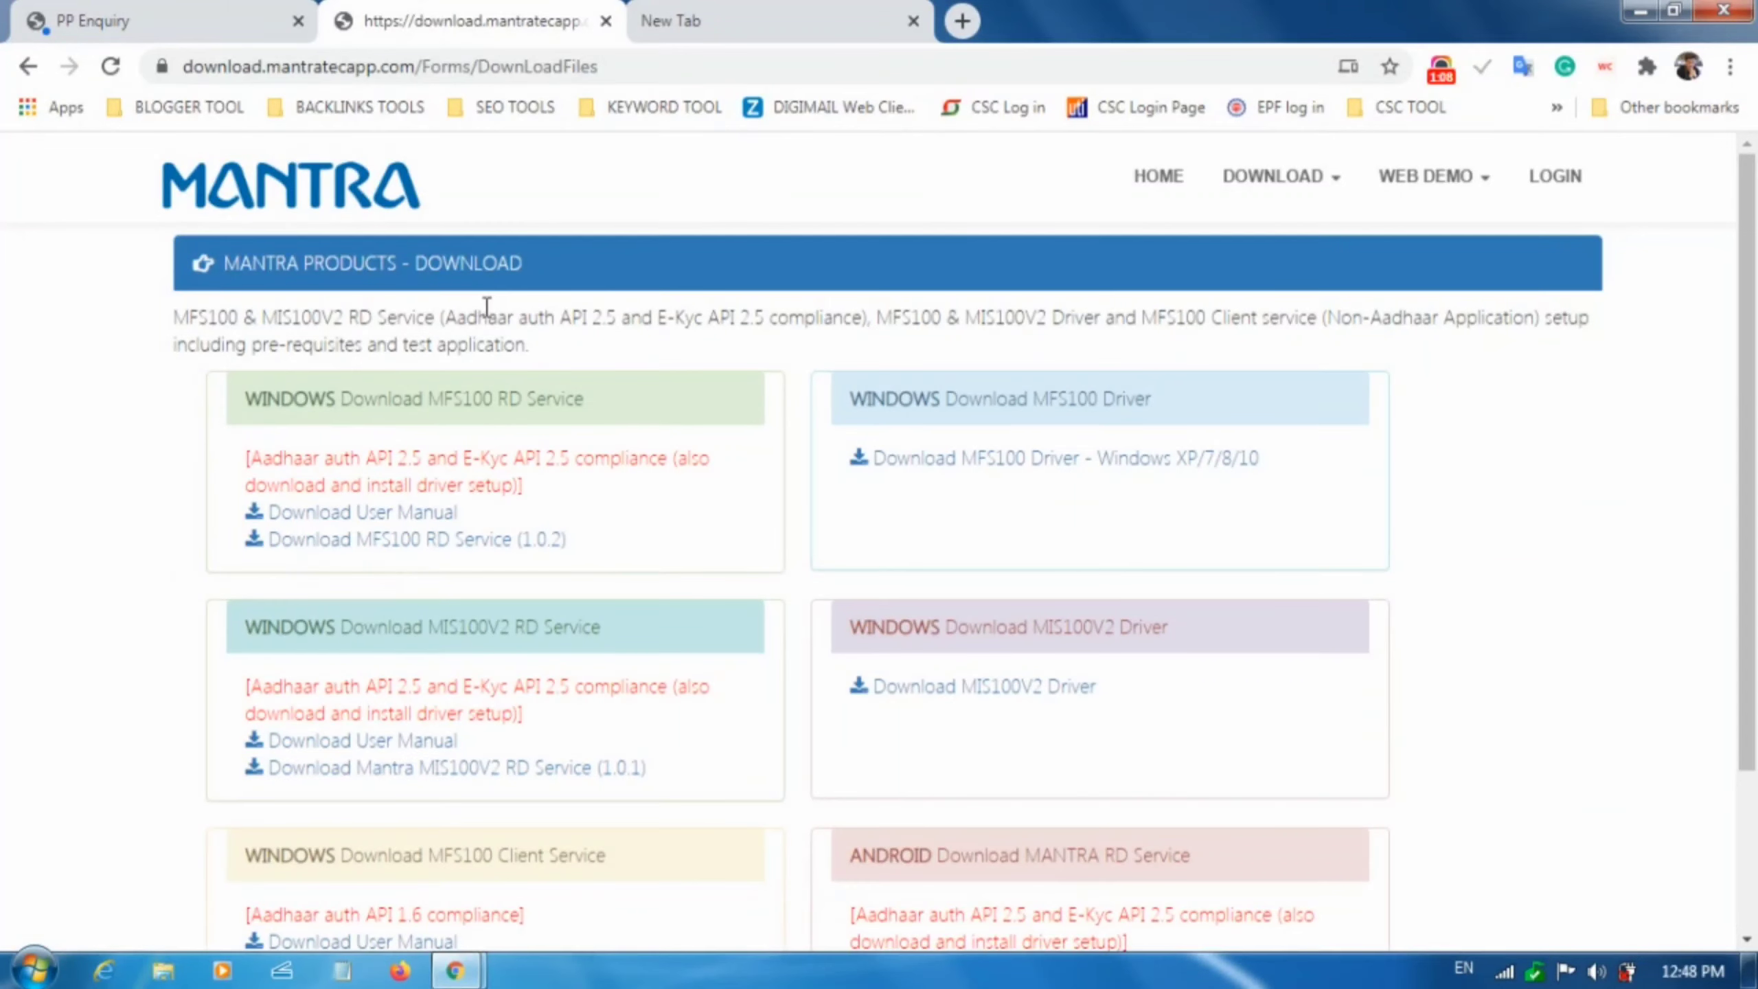
drag(173, 344, 1409, 616)
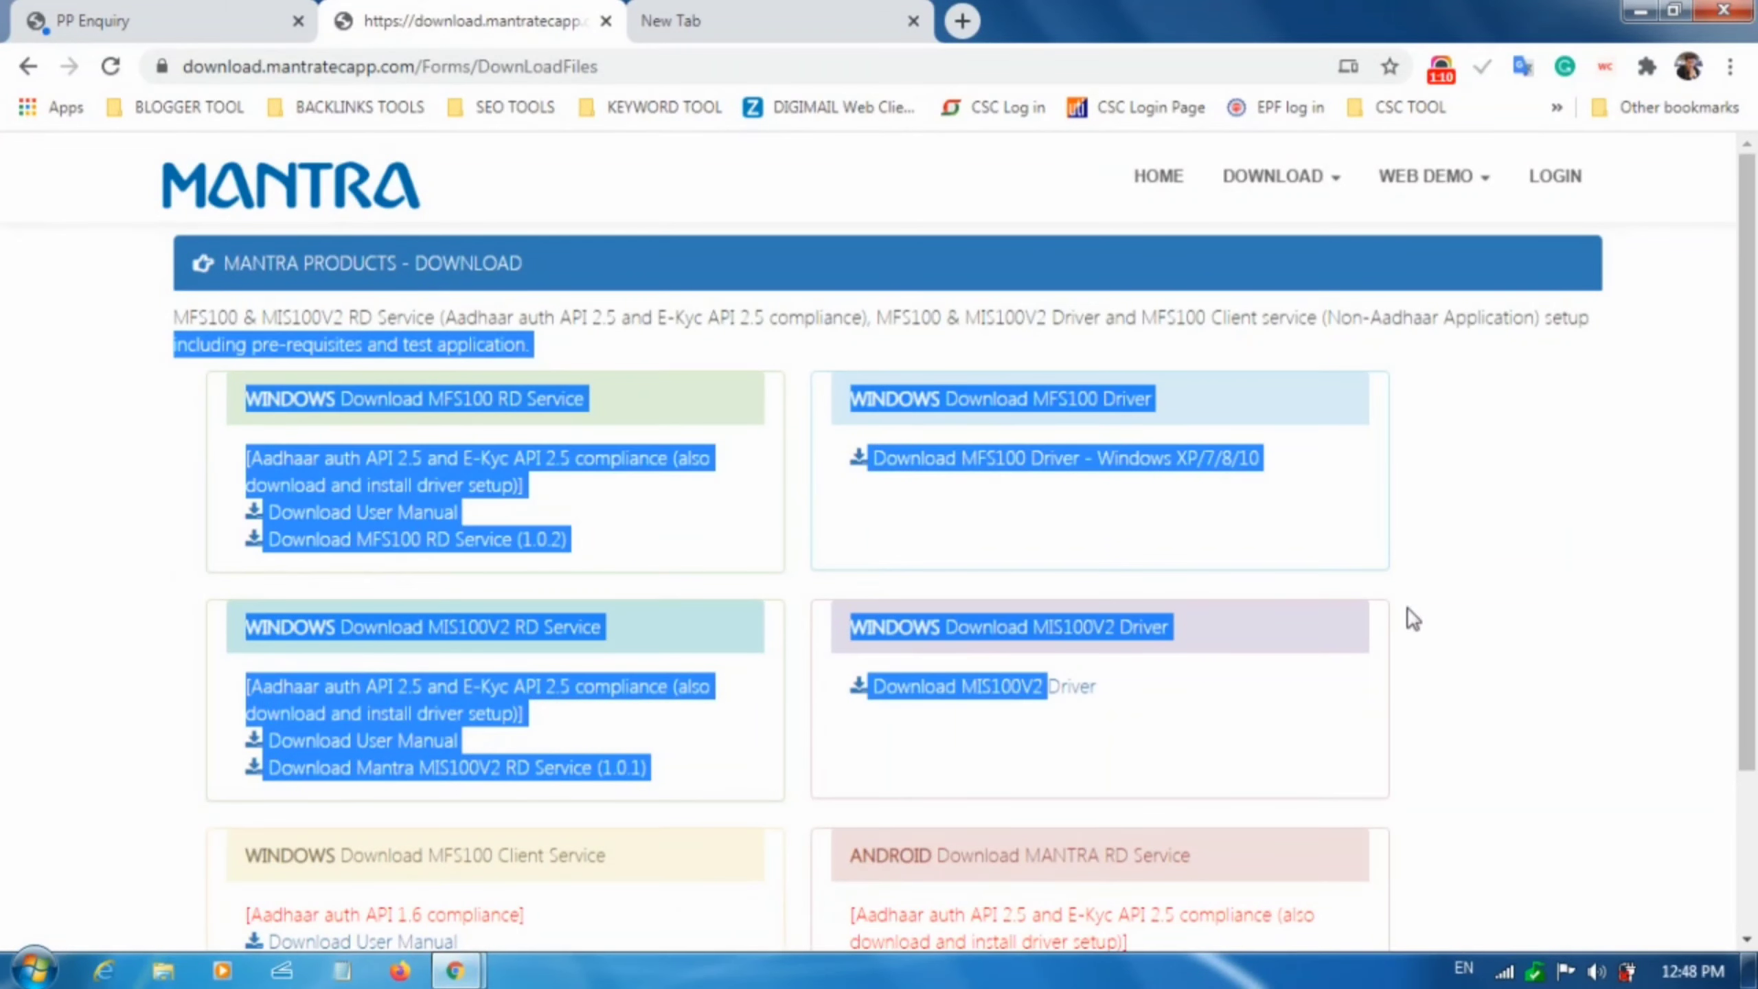
click(1055, 476)
drag(853, 454, 1346, 480)
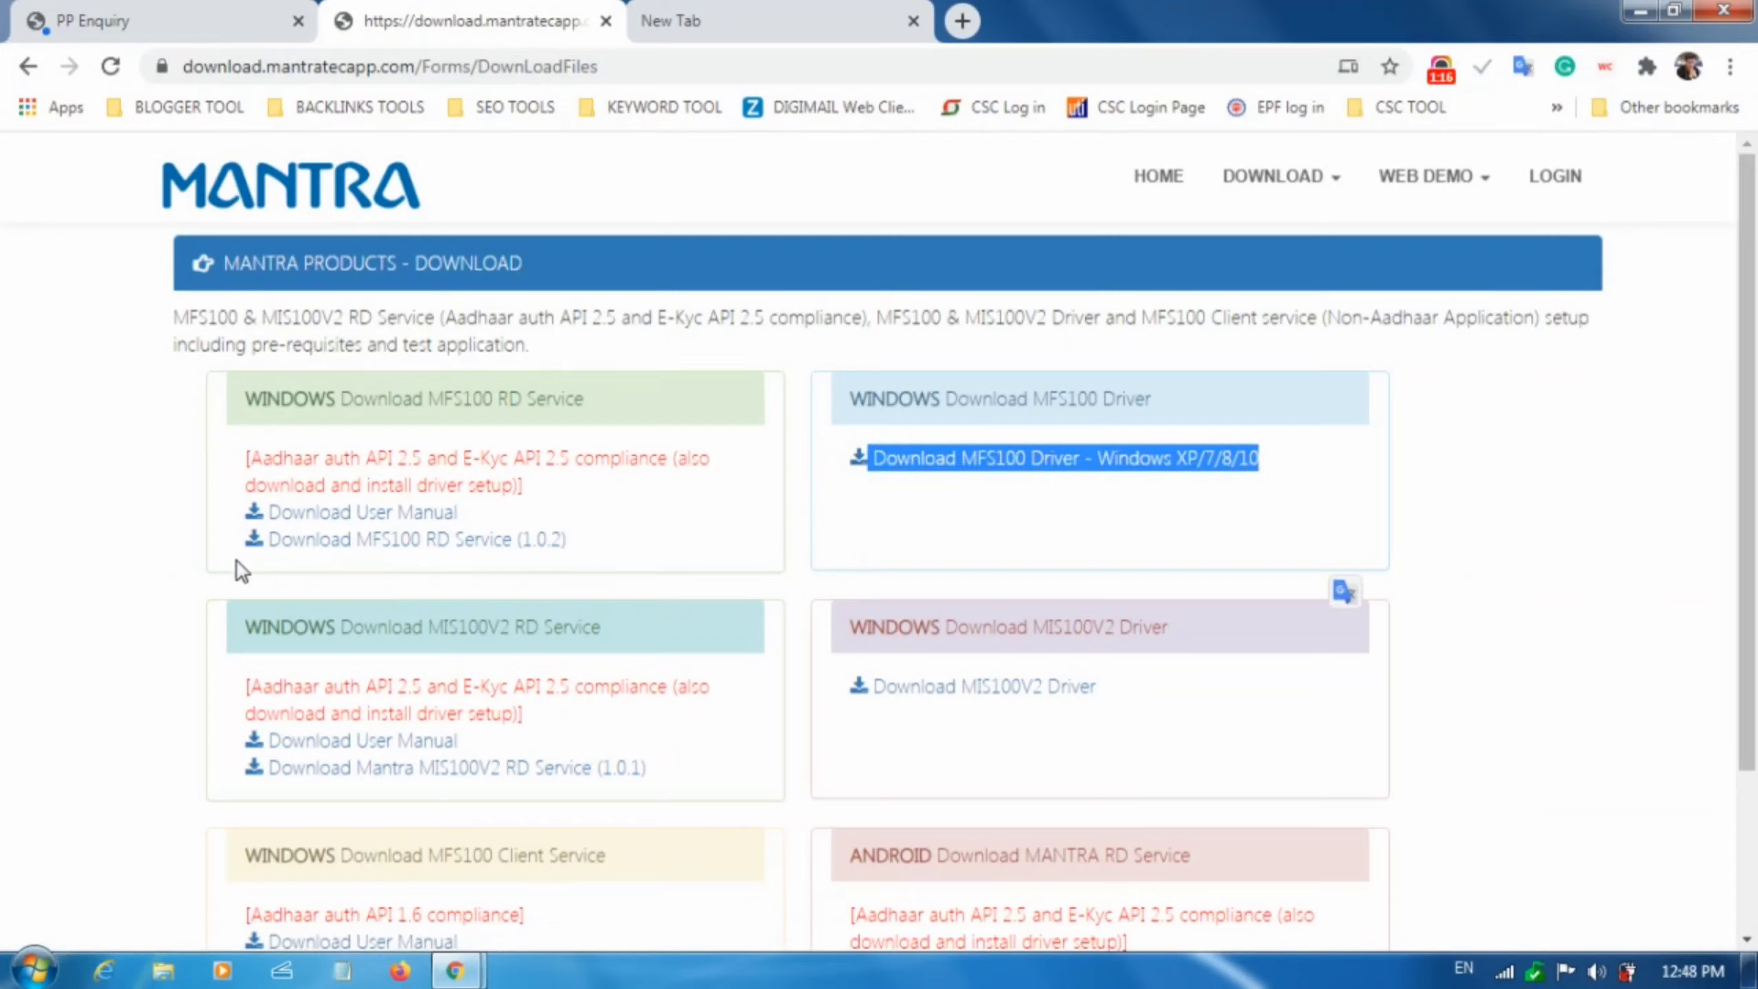
drag(236, 561, 539, 556)
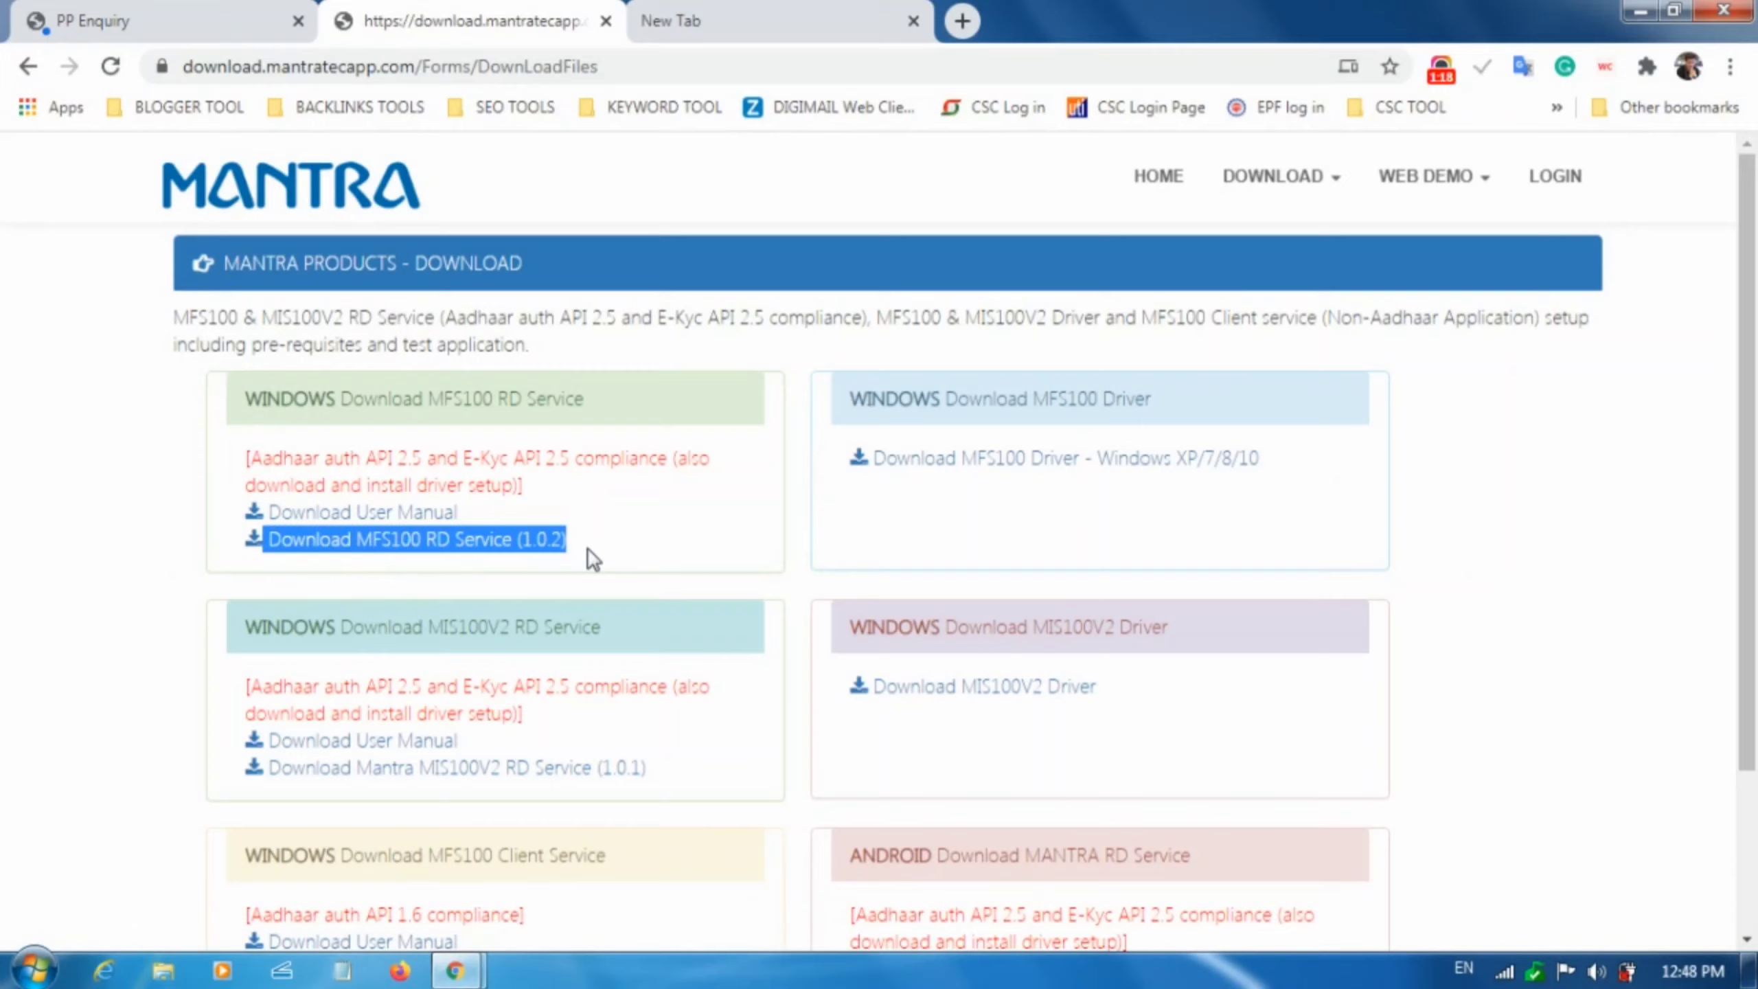
scroll(708, 605, down, 3)
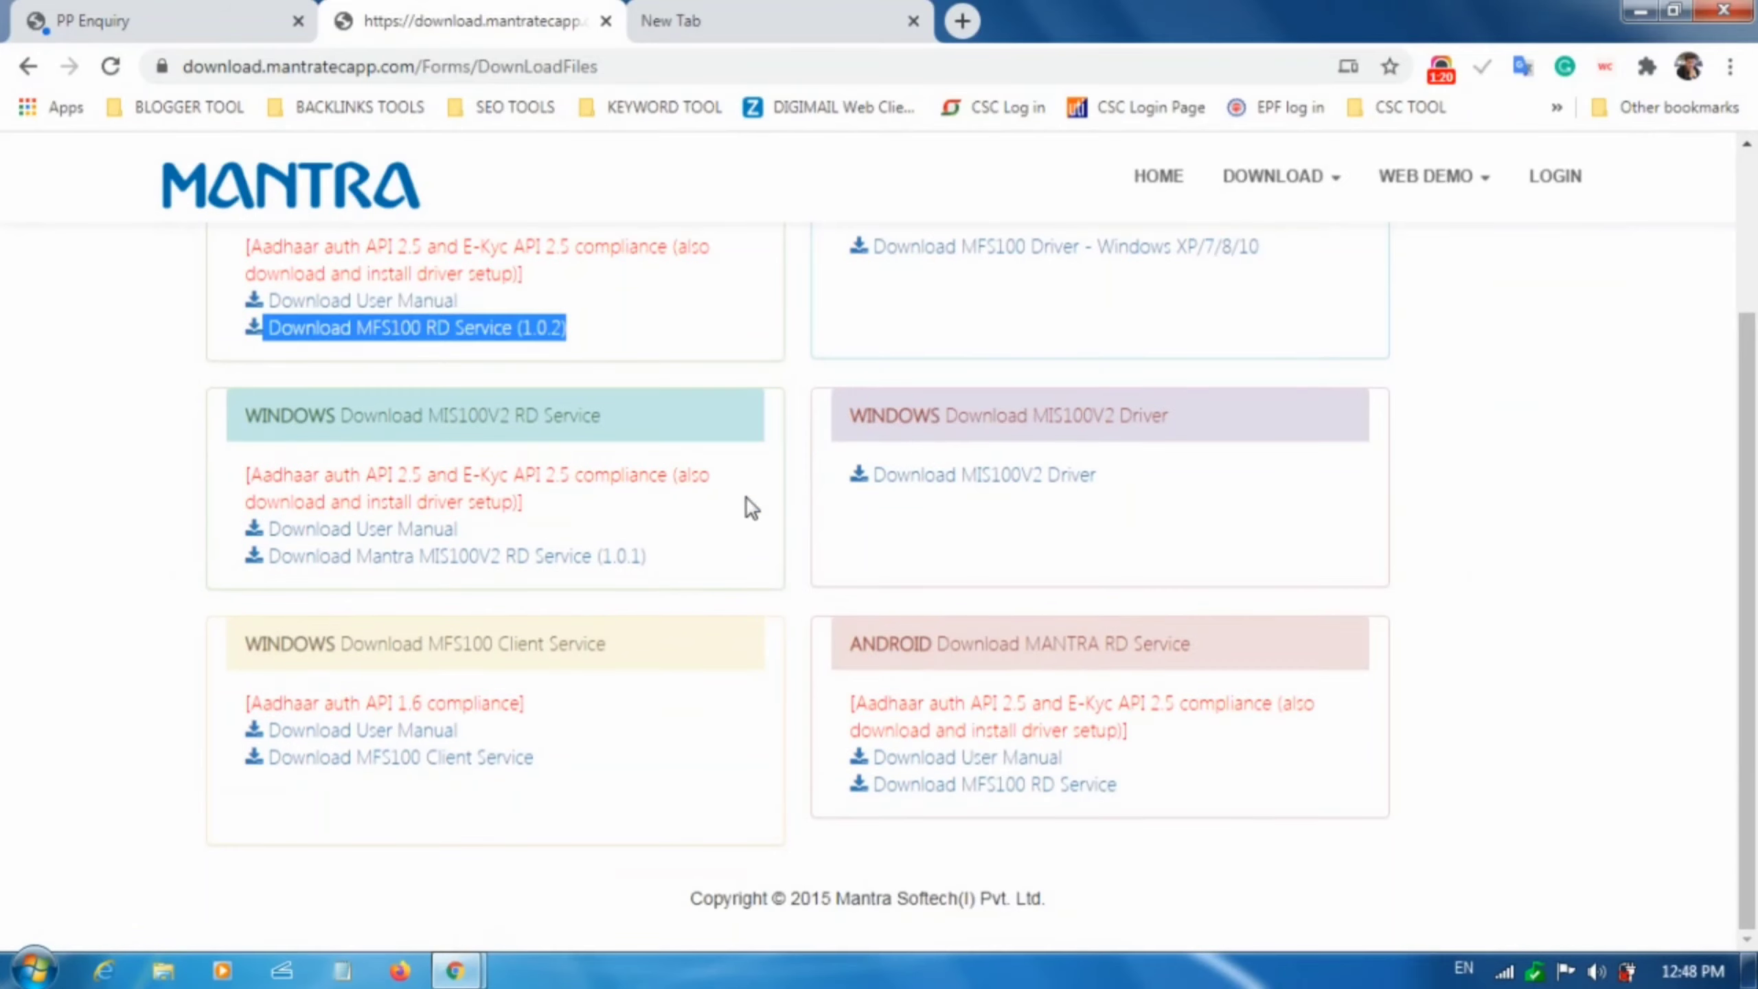
click(217, 772)
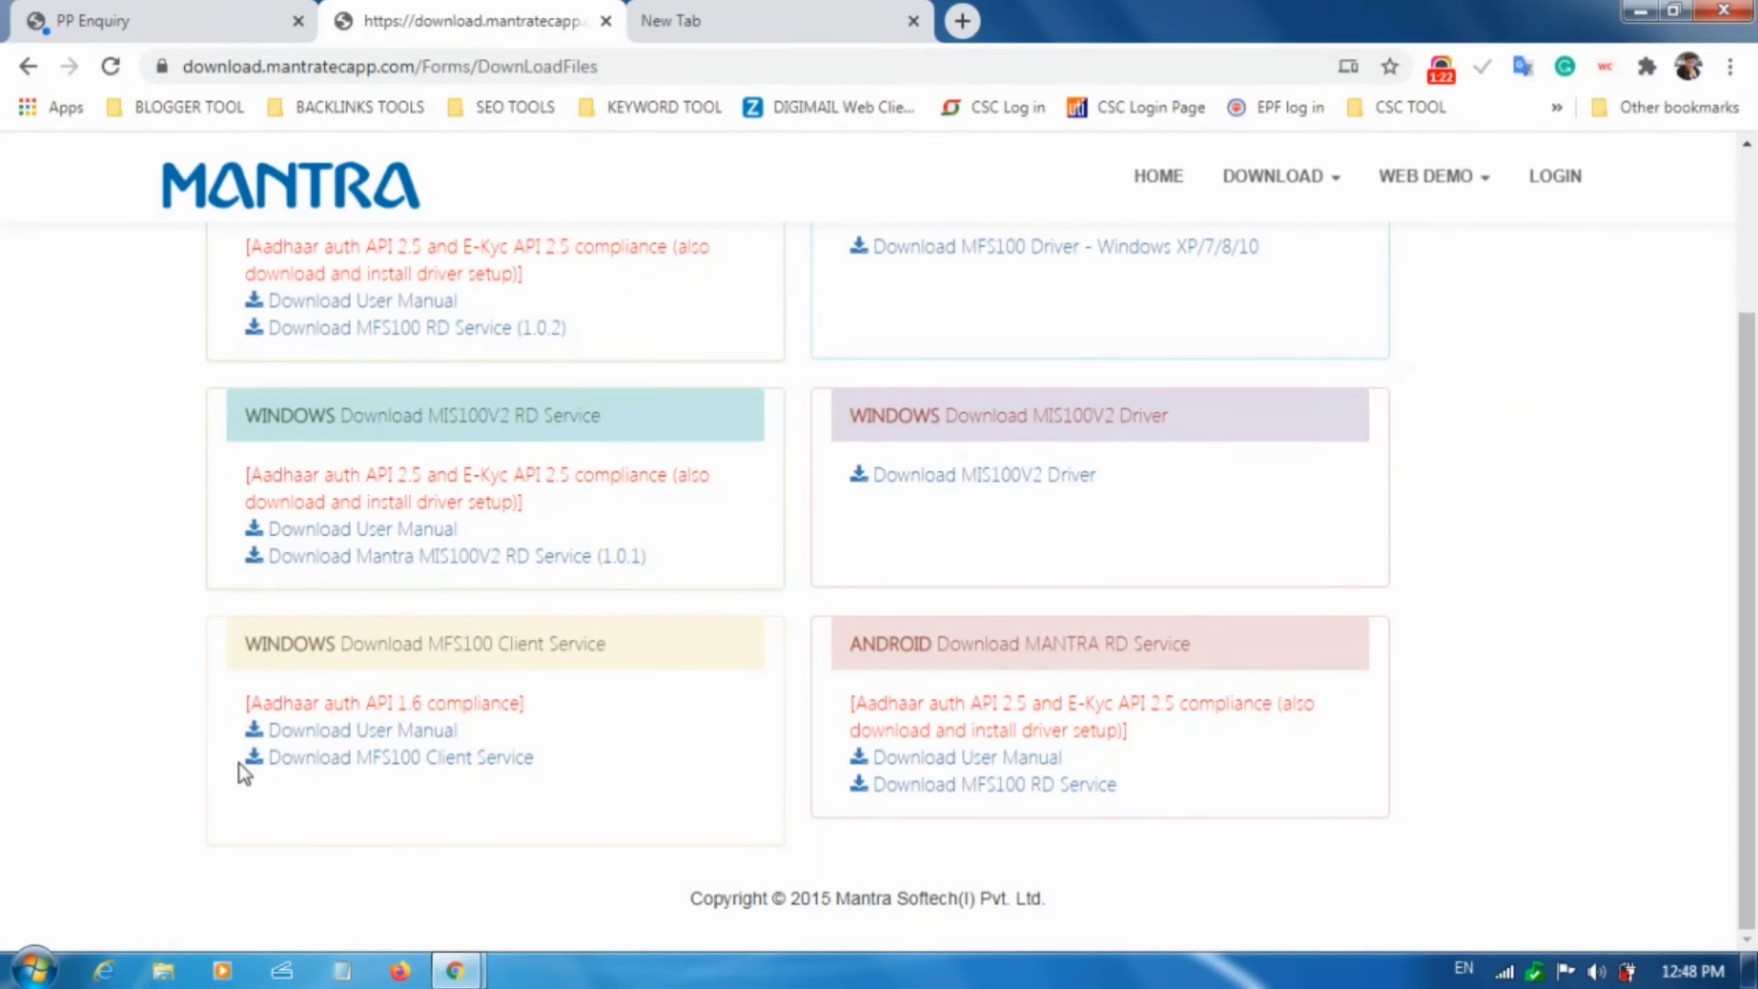
drag(239, 764, 544, 774)
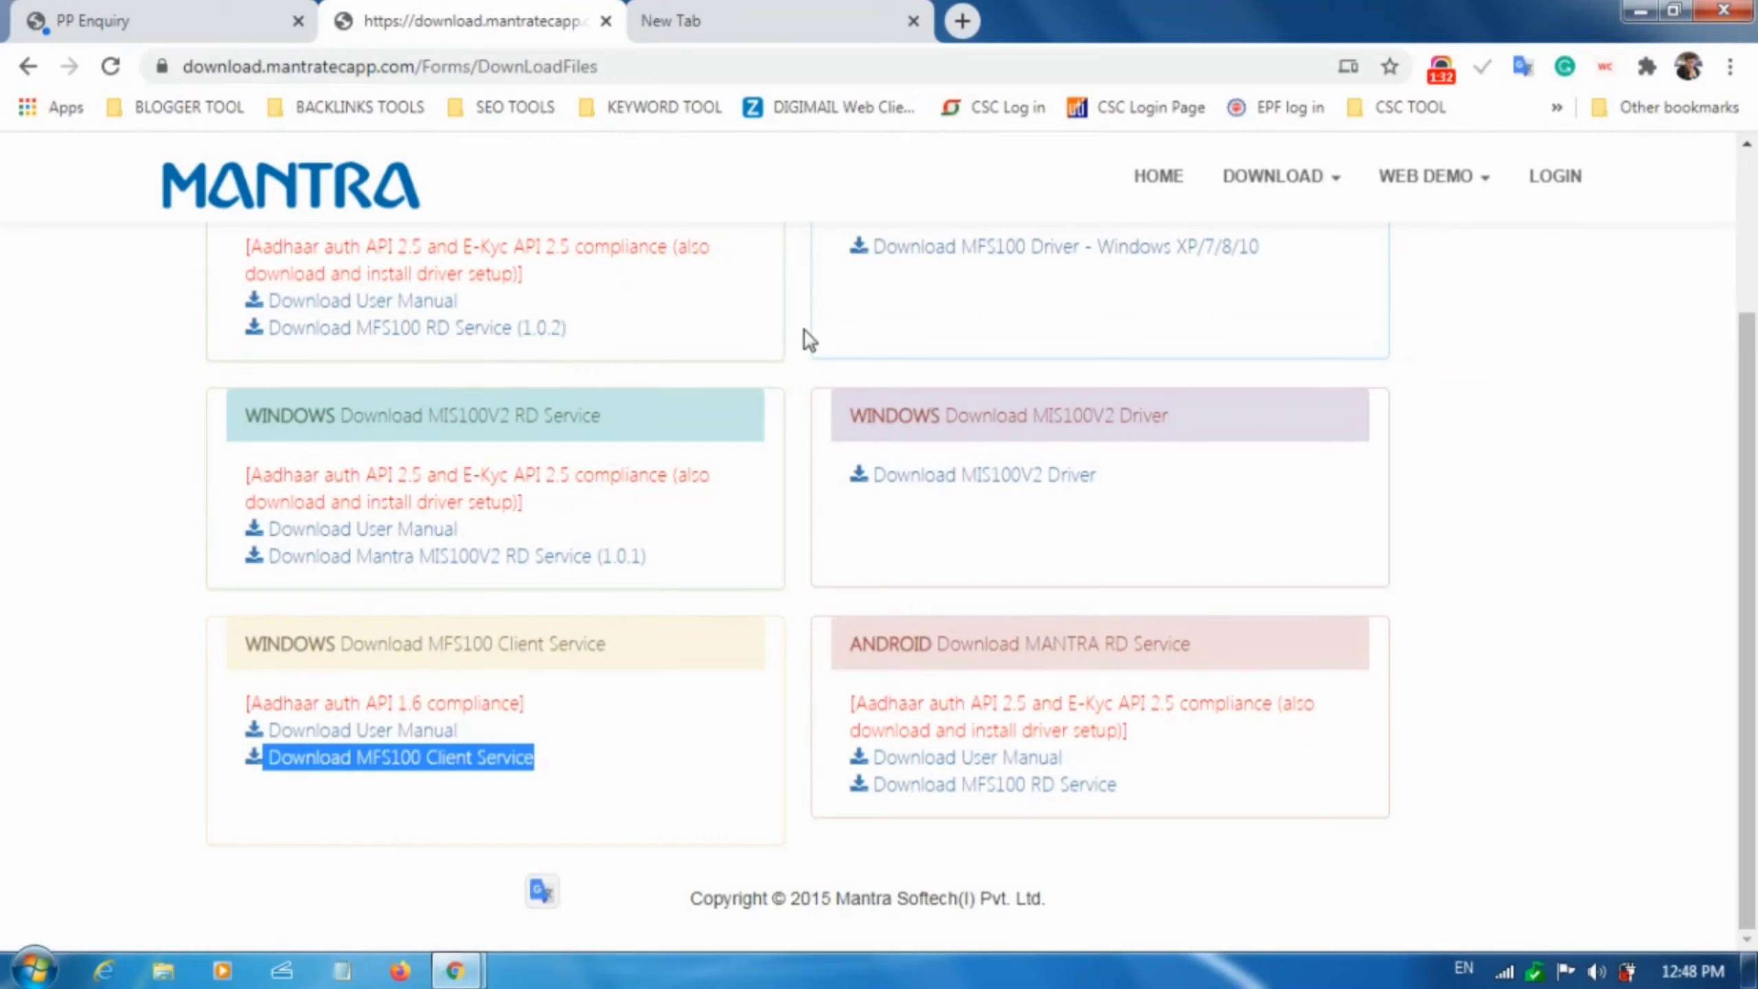
click(748, 28)
click(683, 67)
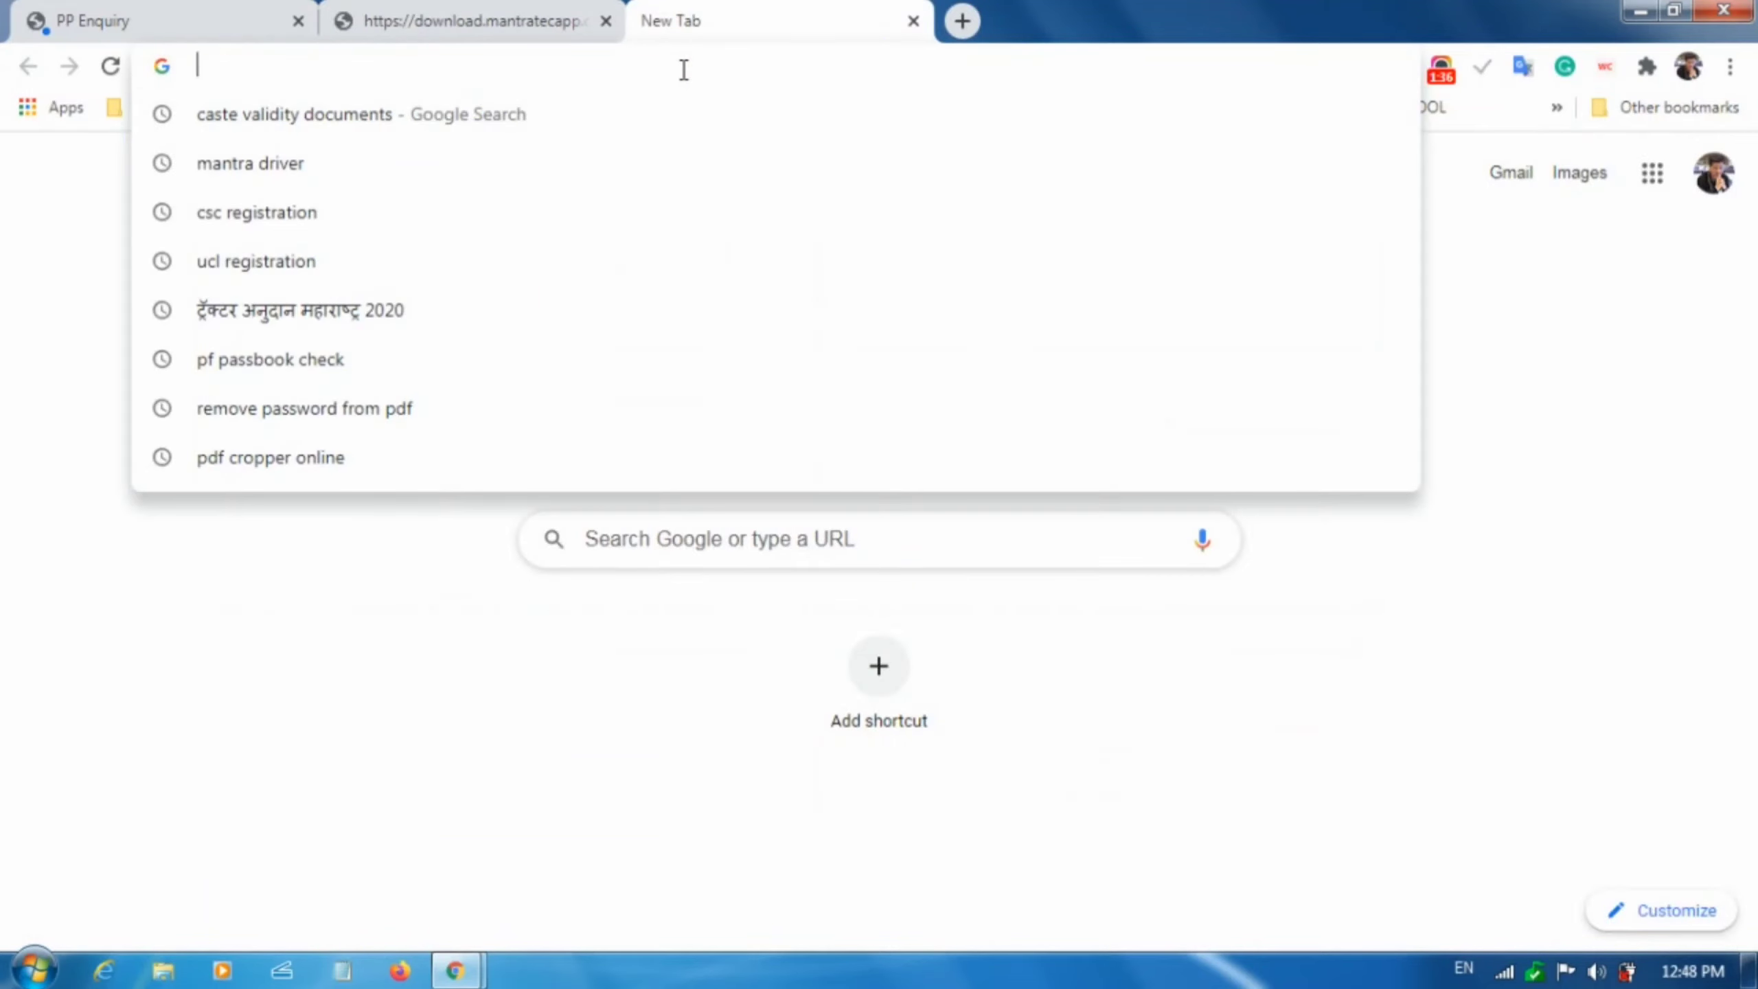
Correct the mistyped address to chrome://flags and load the Experiments page in the new tab
text(ch)
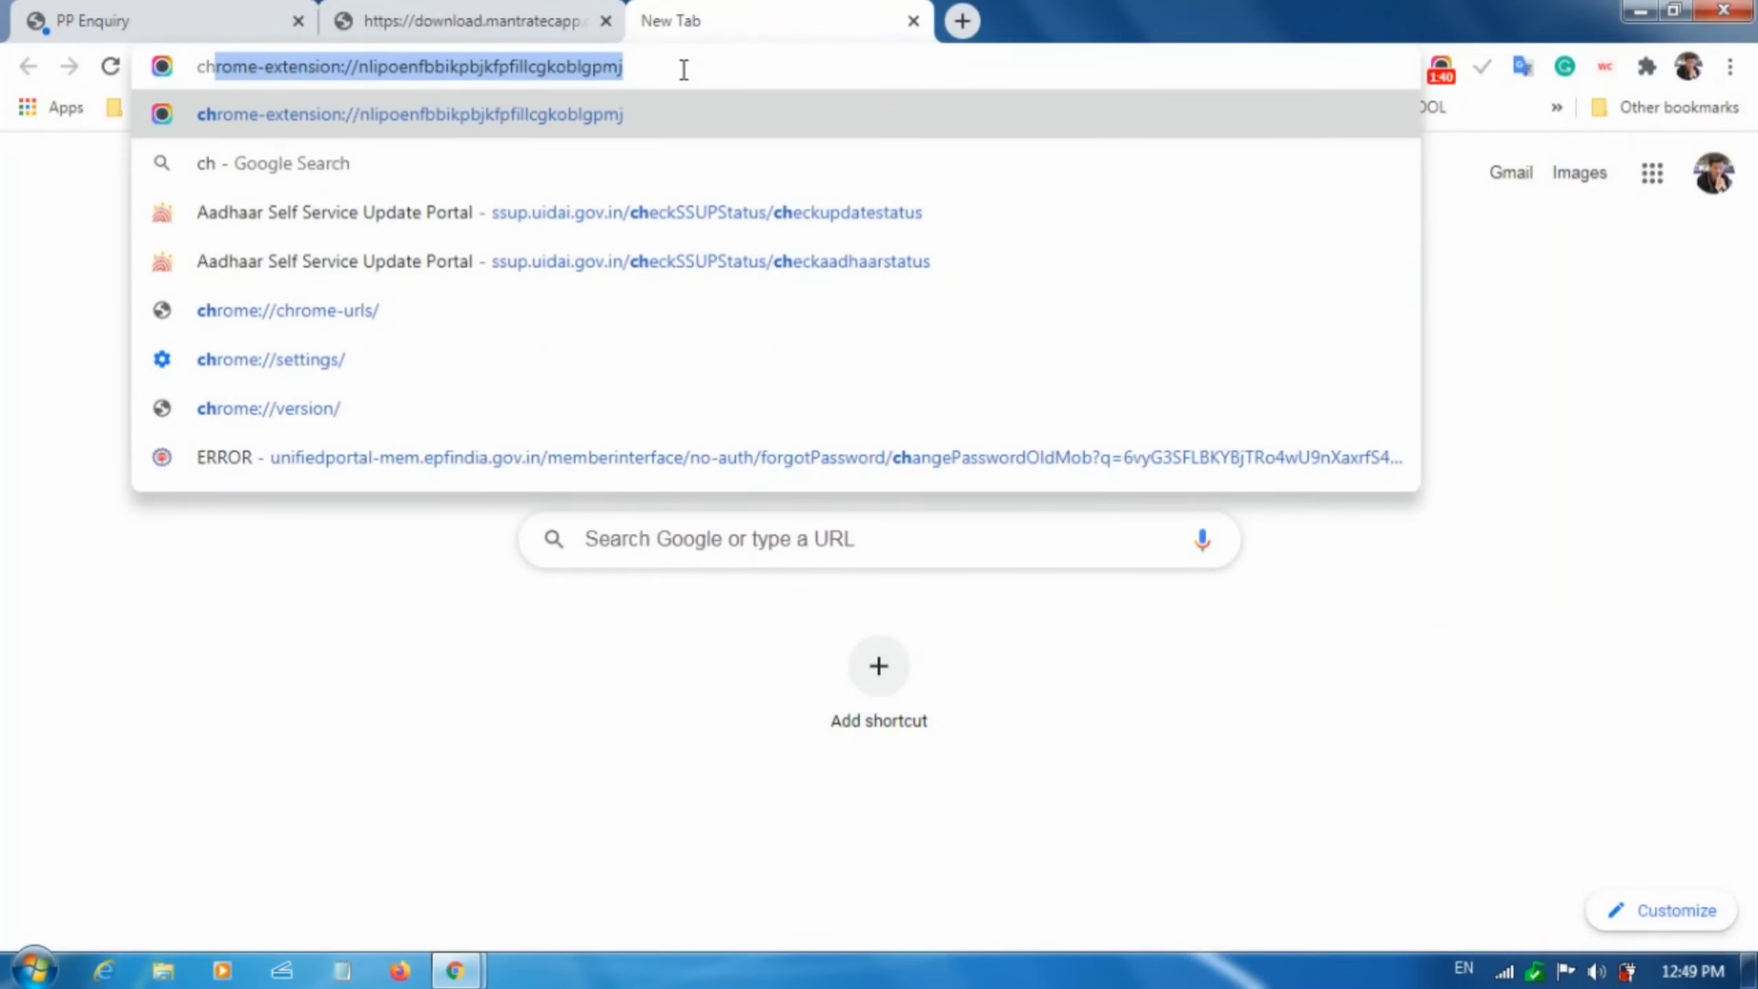
text(rome)
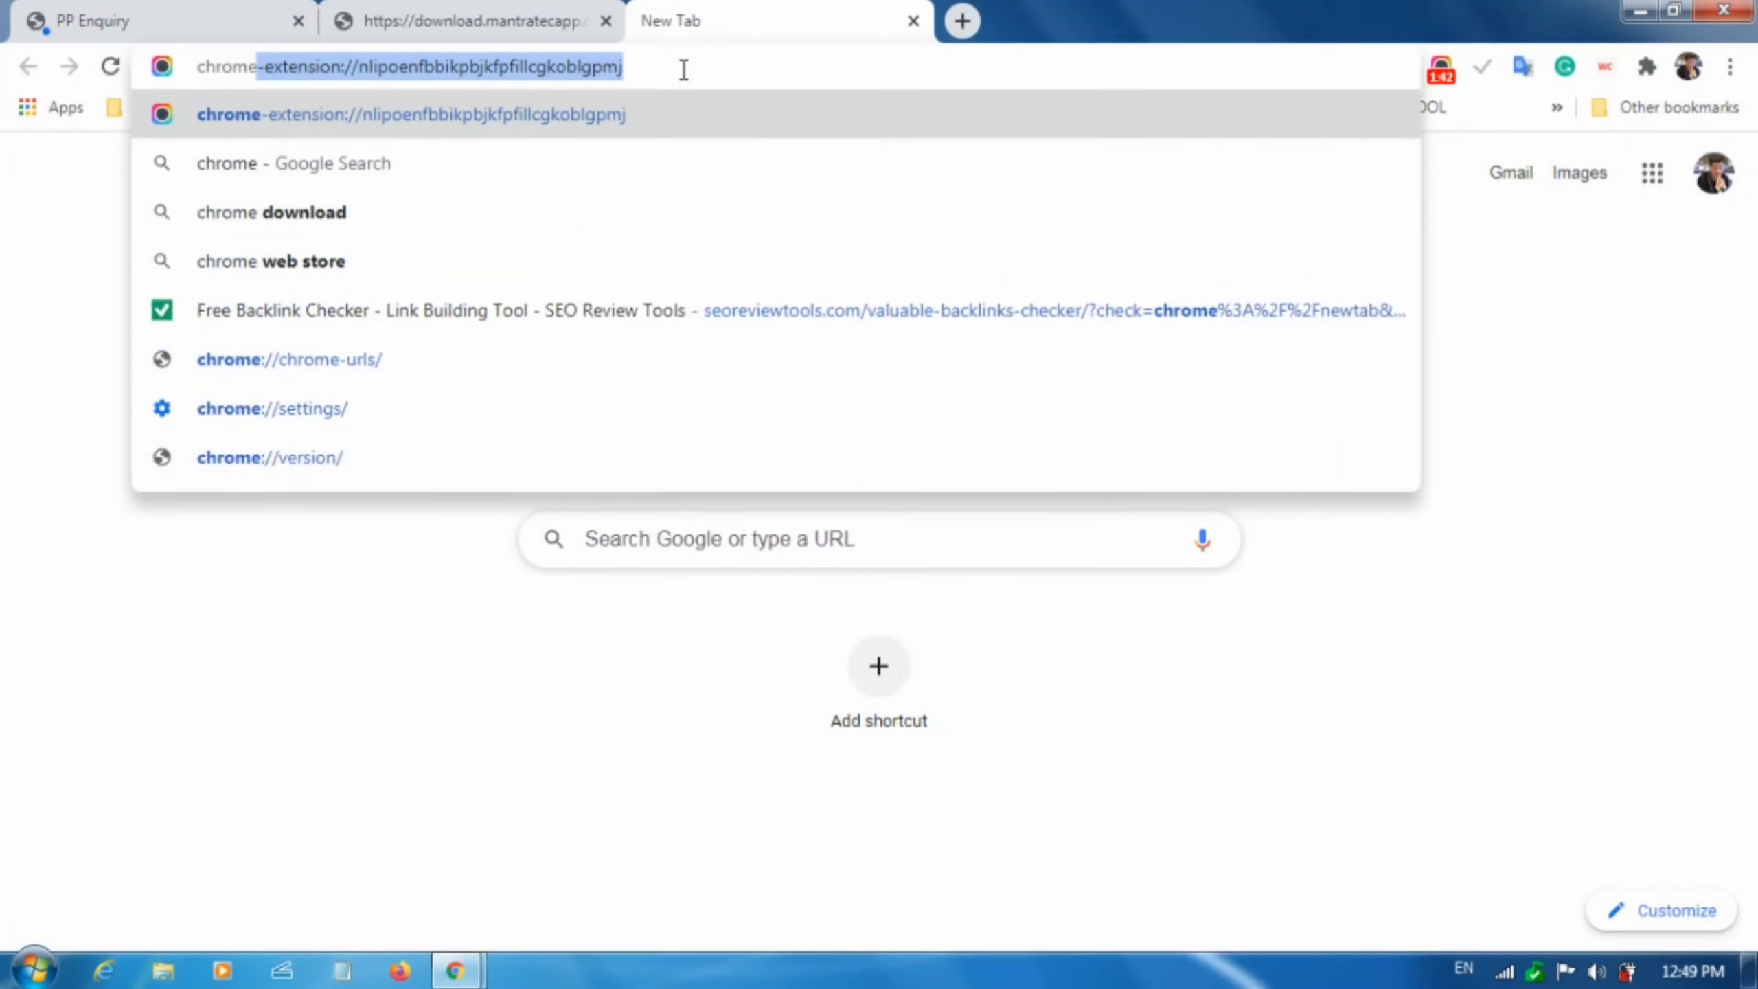
text(//)
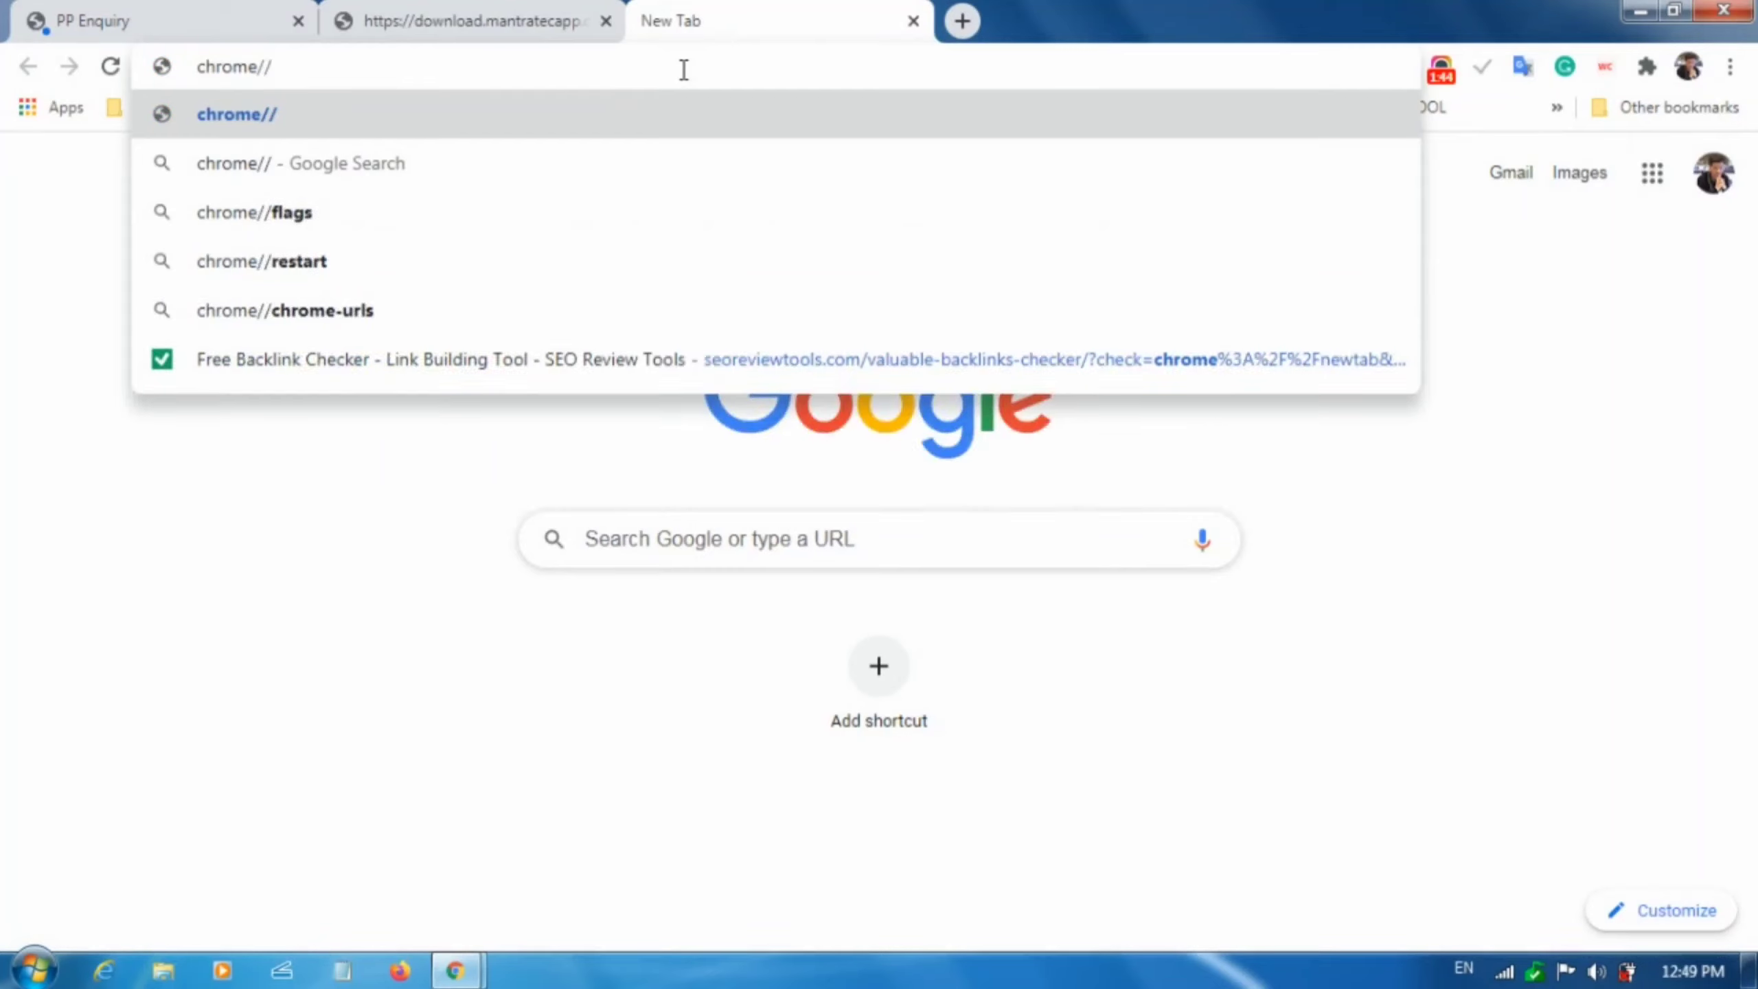
text(fl)
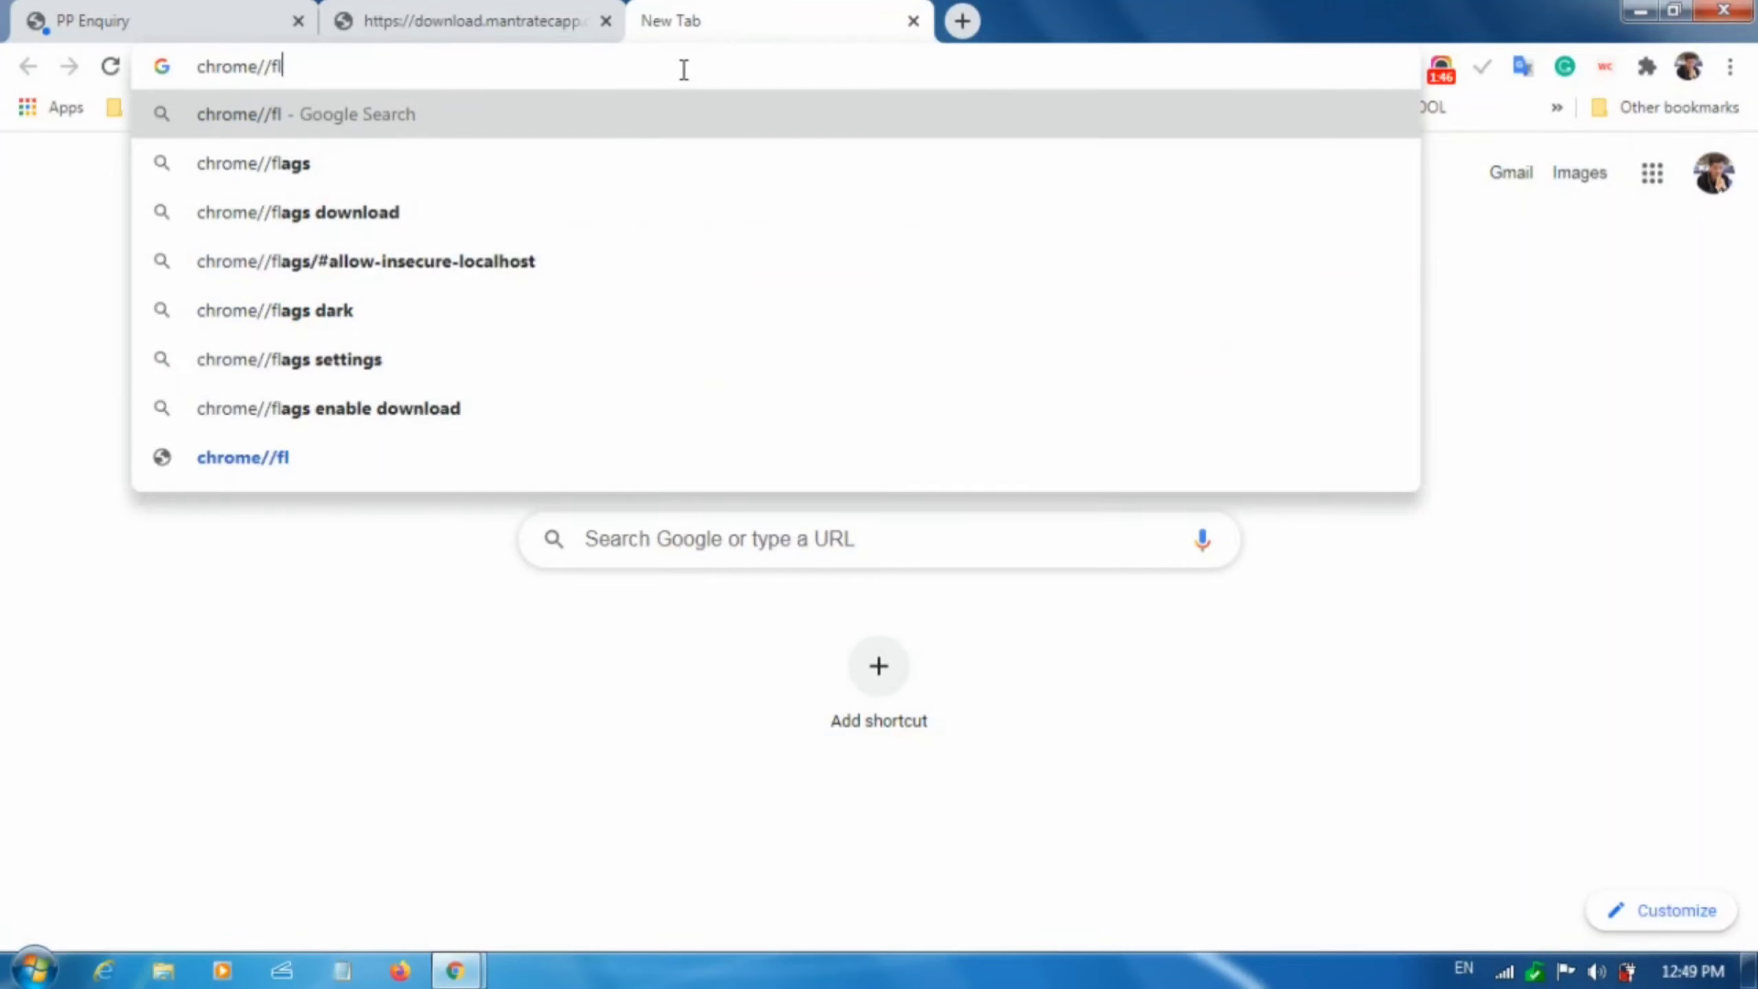
key(BackSpace)
key(BackSpace)
key(BackSpace)
key(BackSpace)
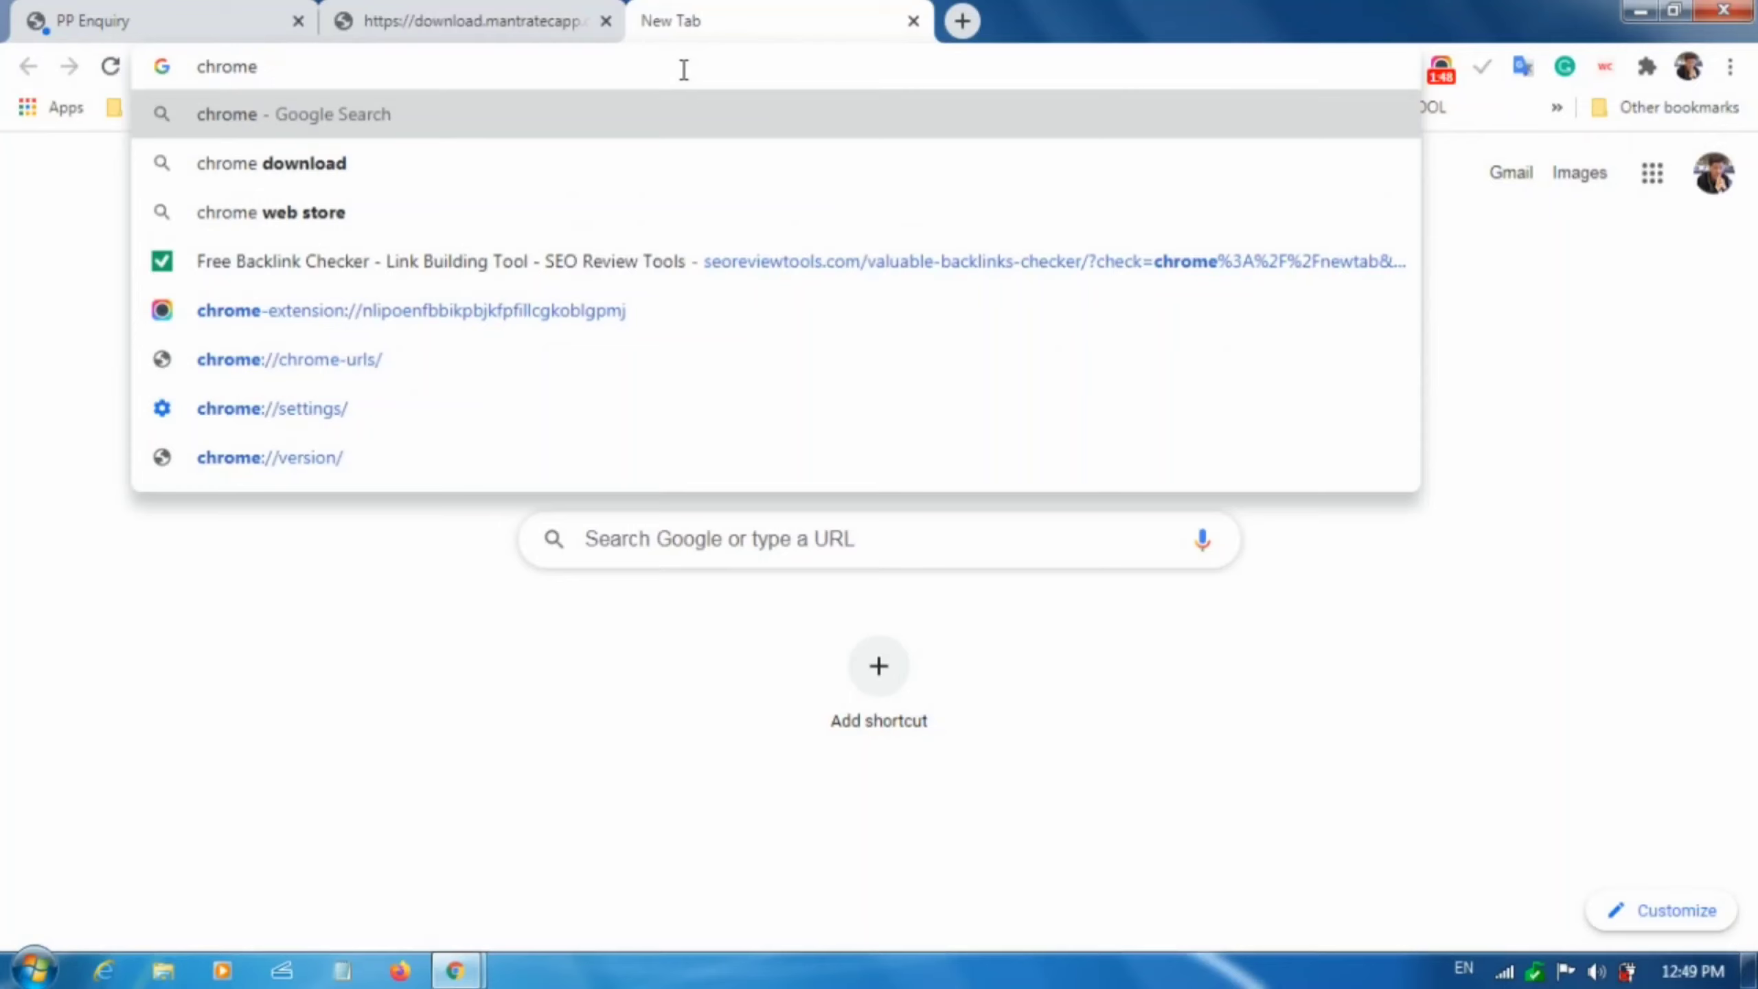
text(:)
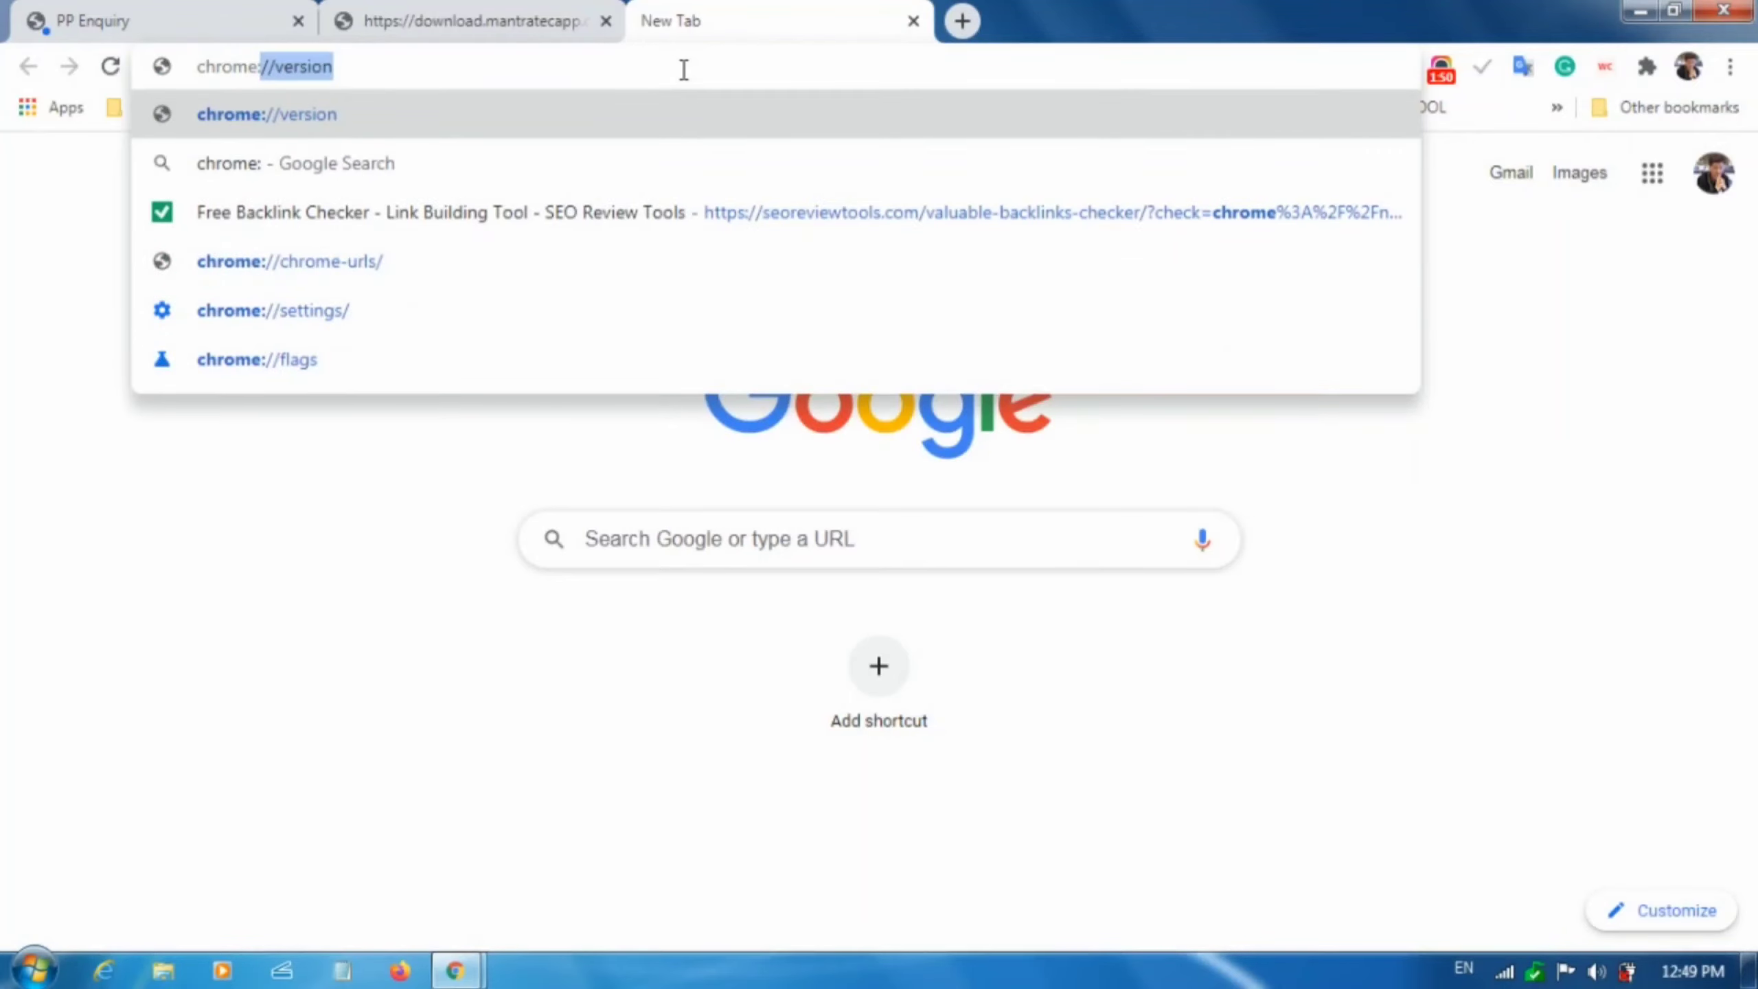
text(//)
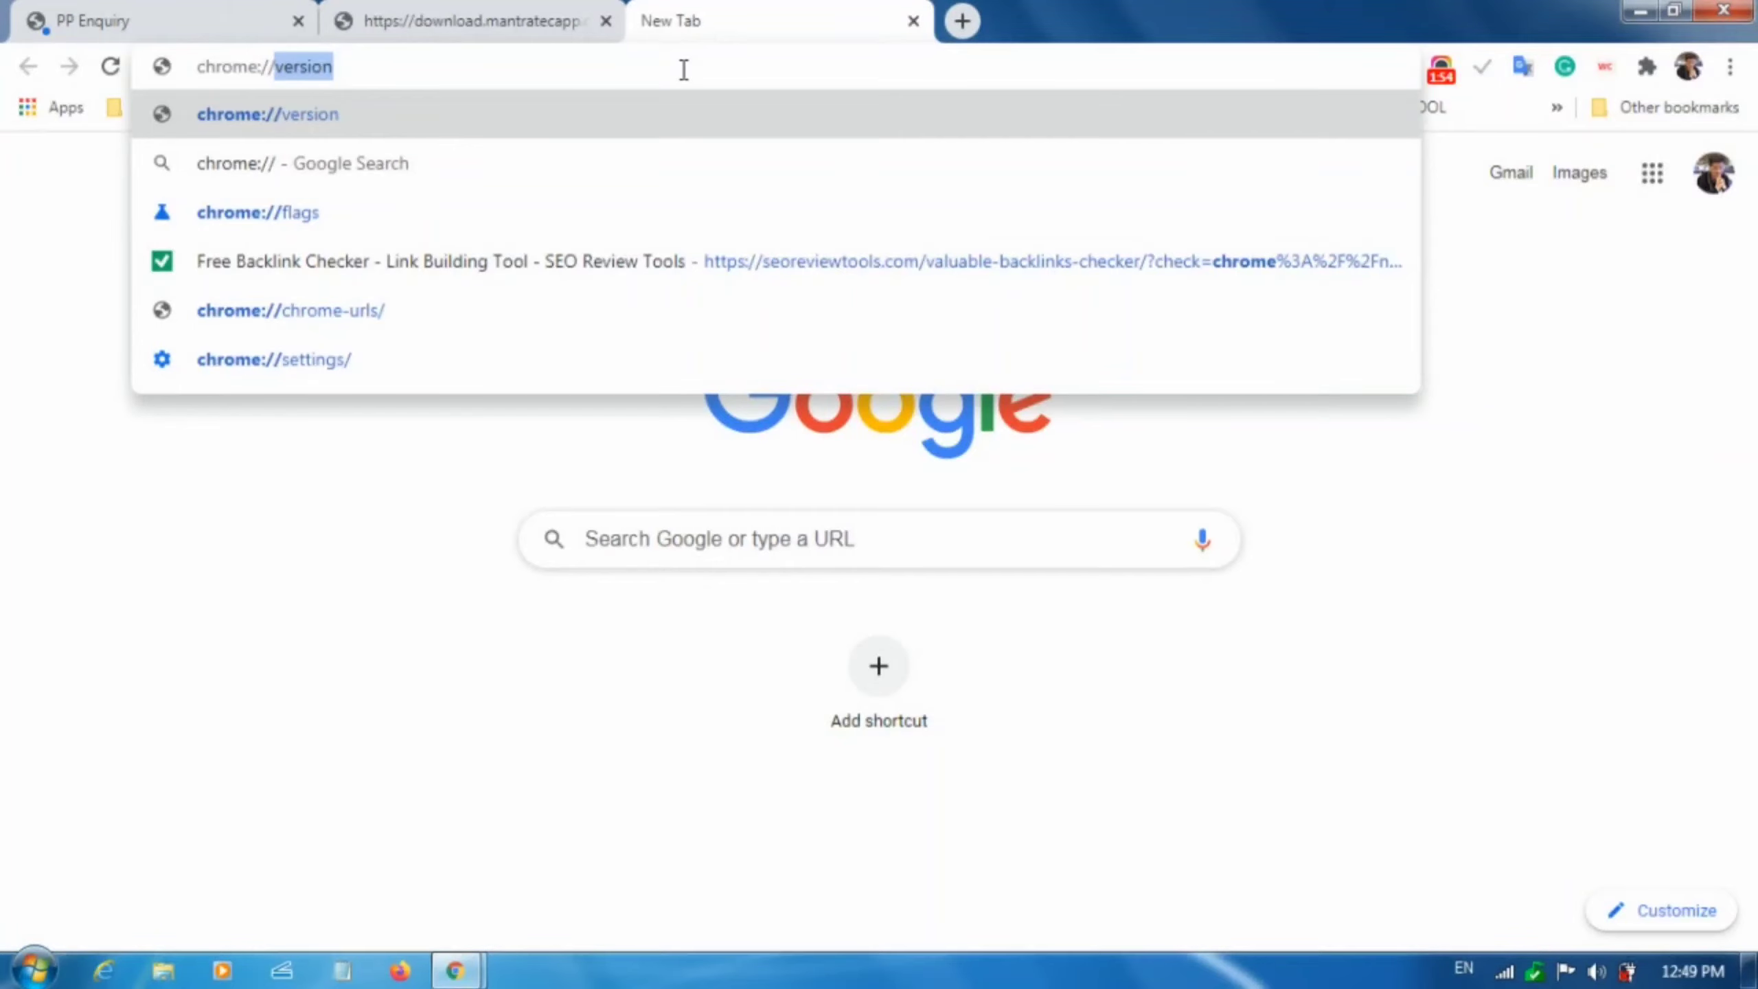
text(c)
key(BackSpace)
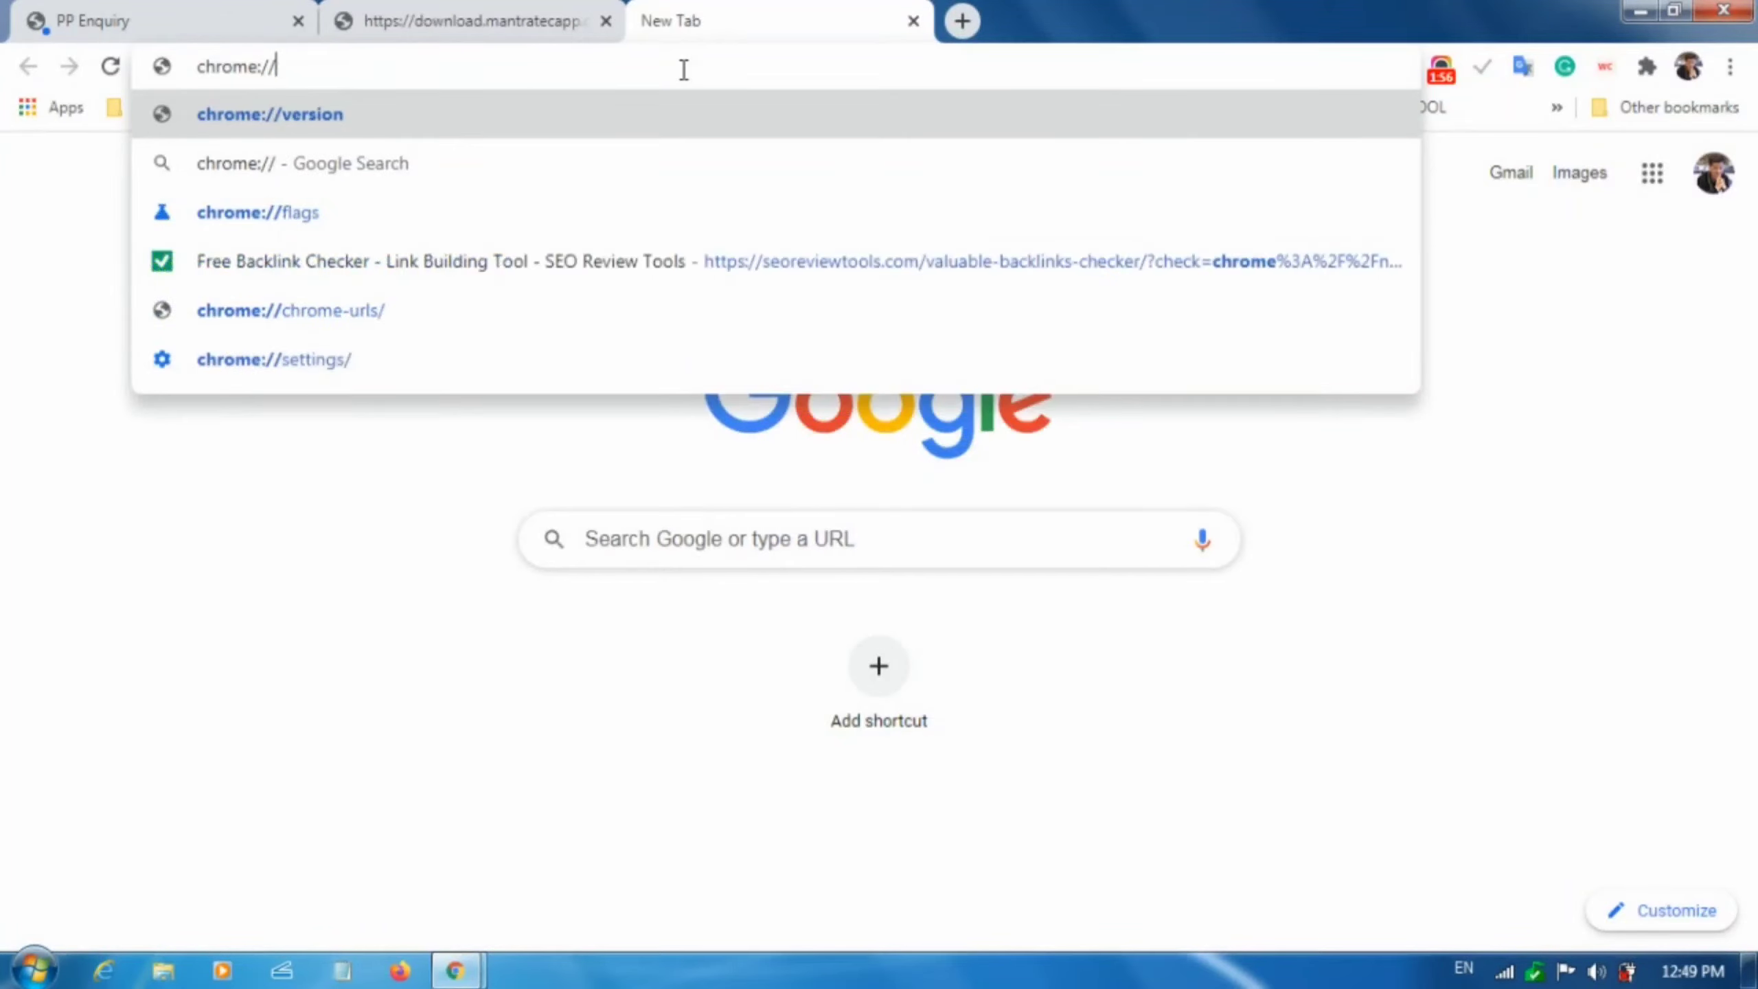
text(flags)
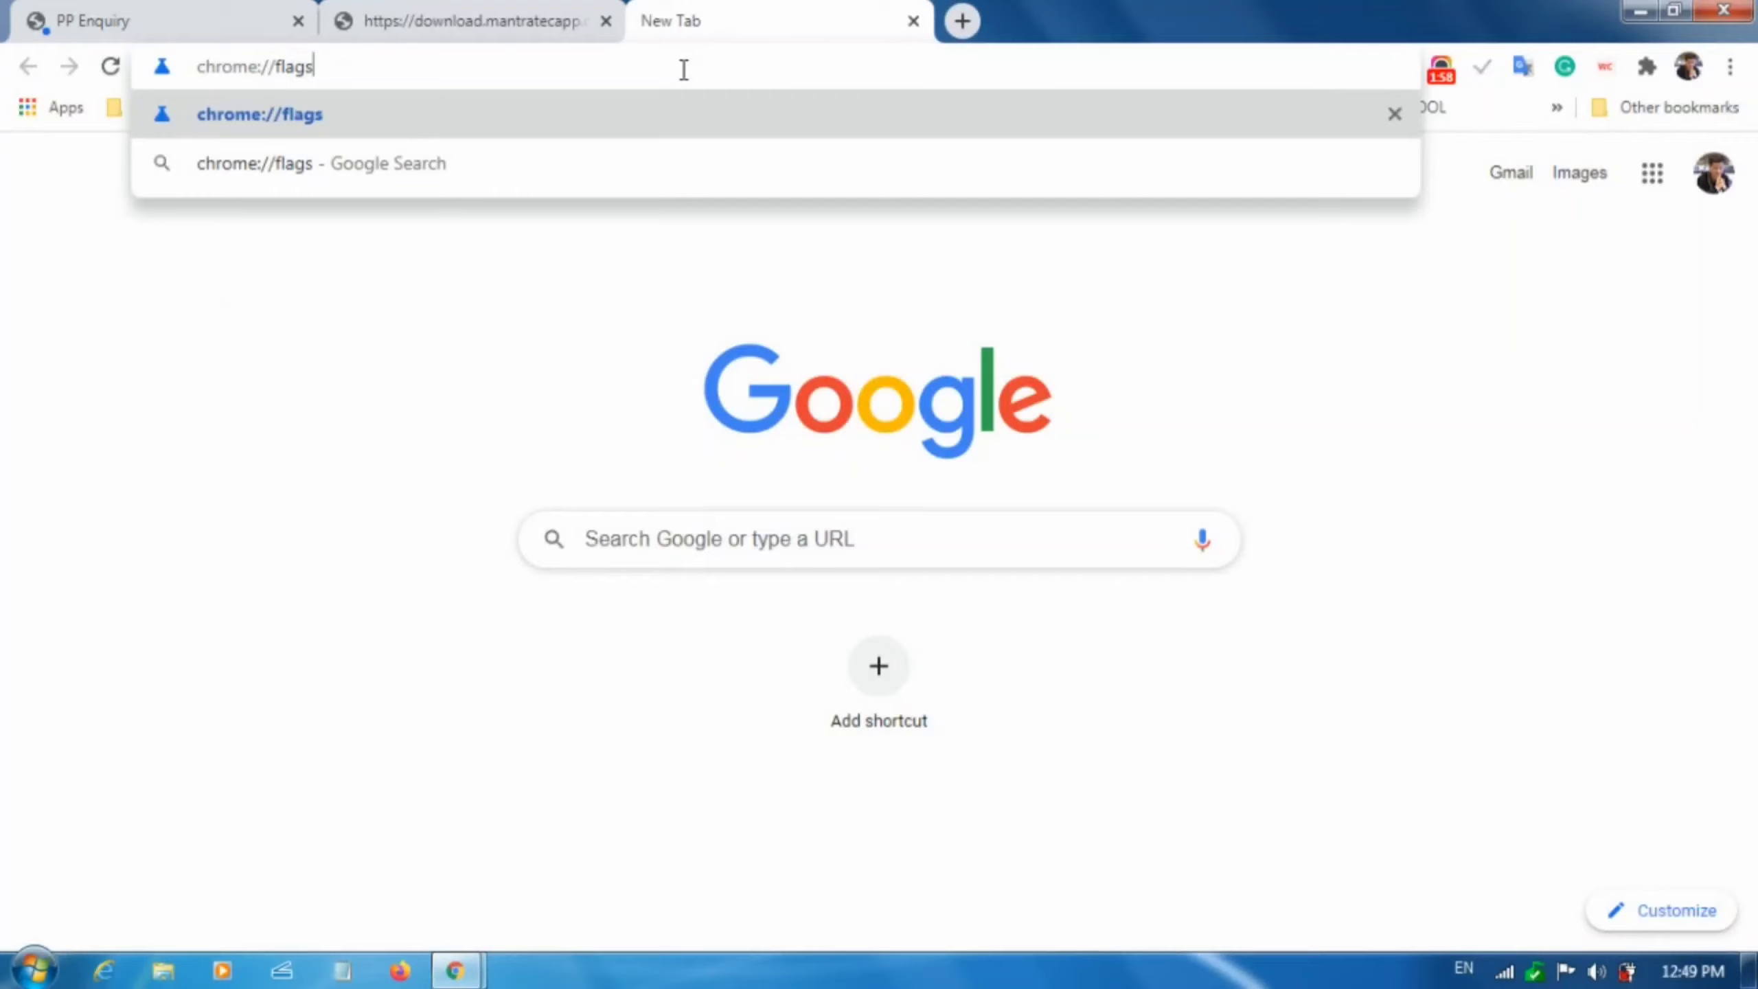
key(Return)
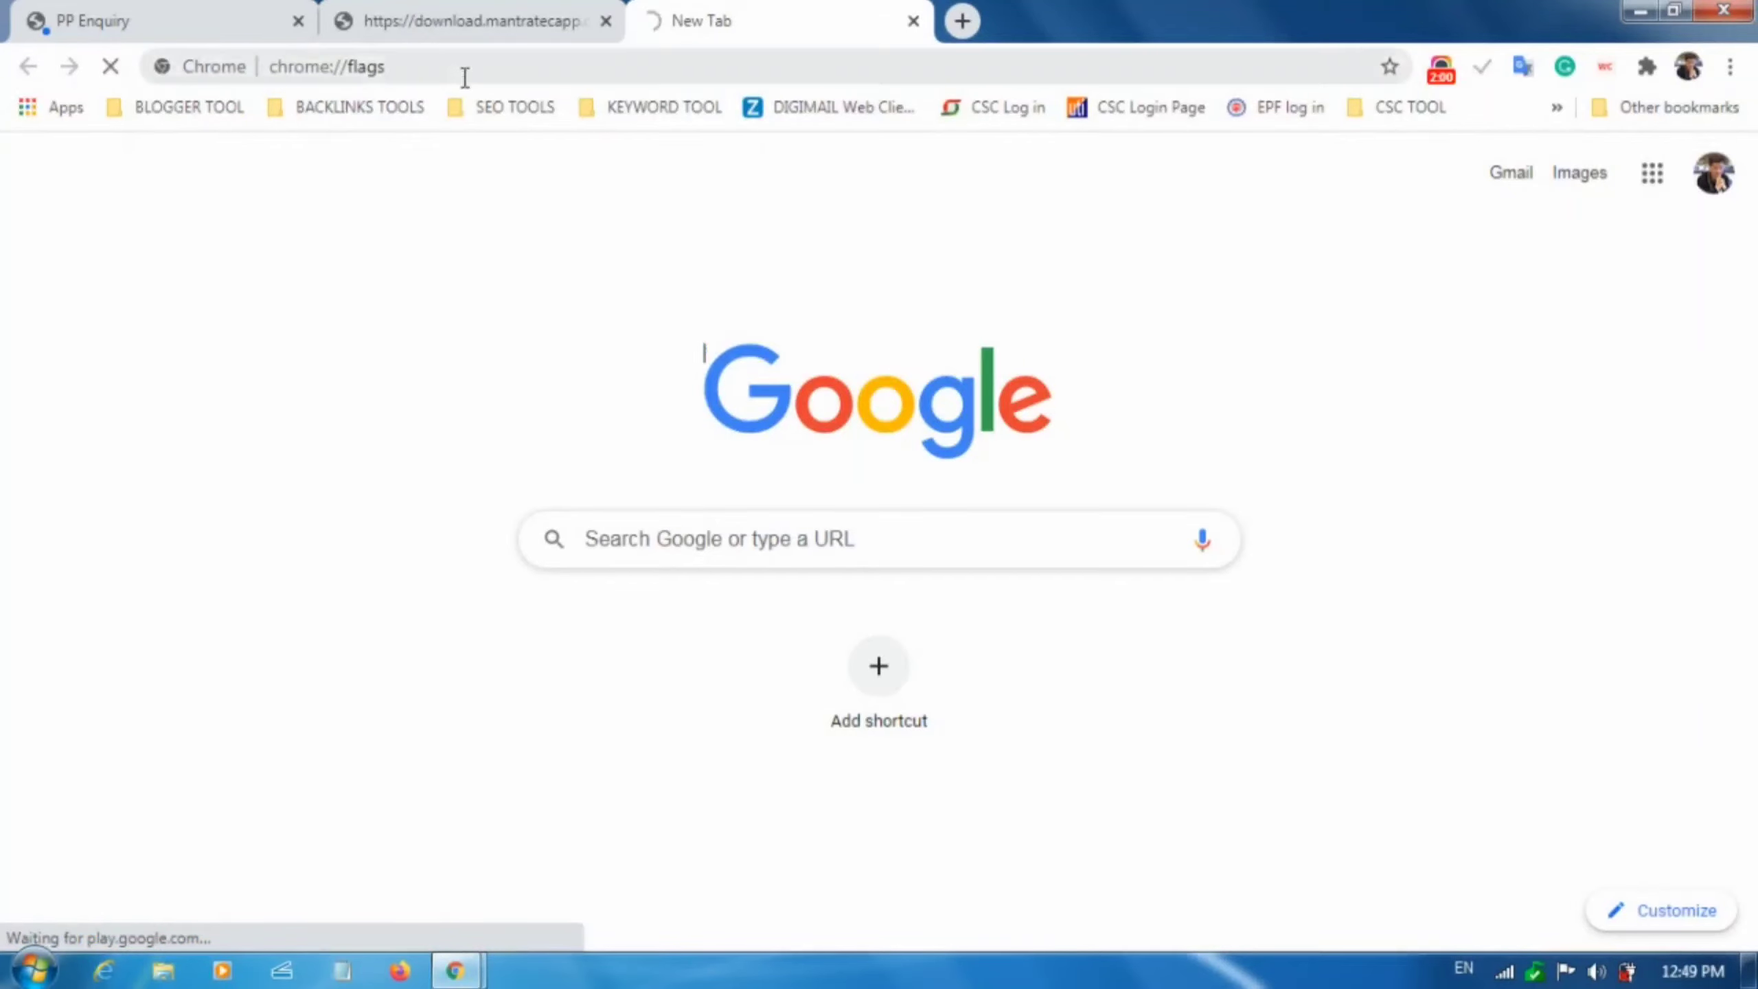
click(420, 75)
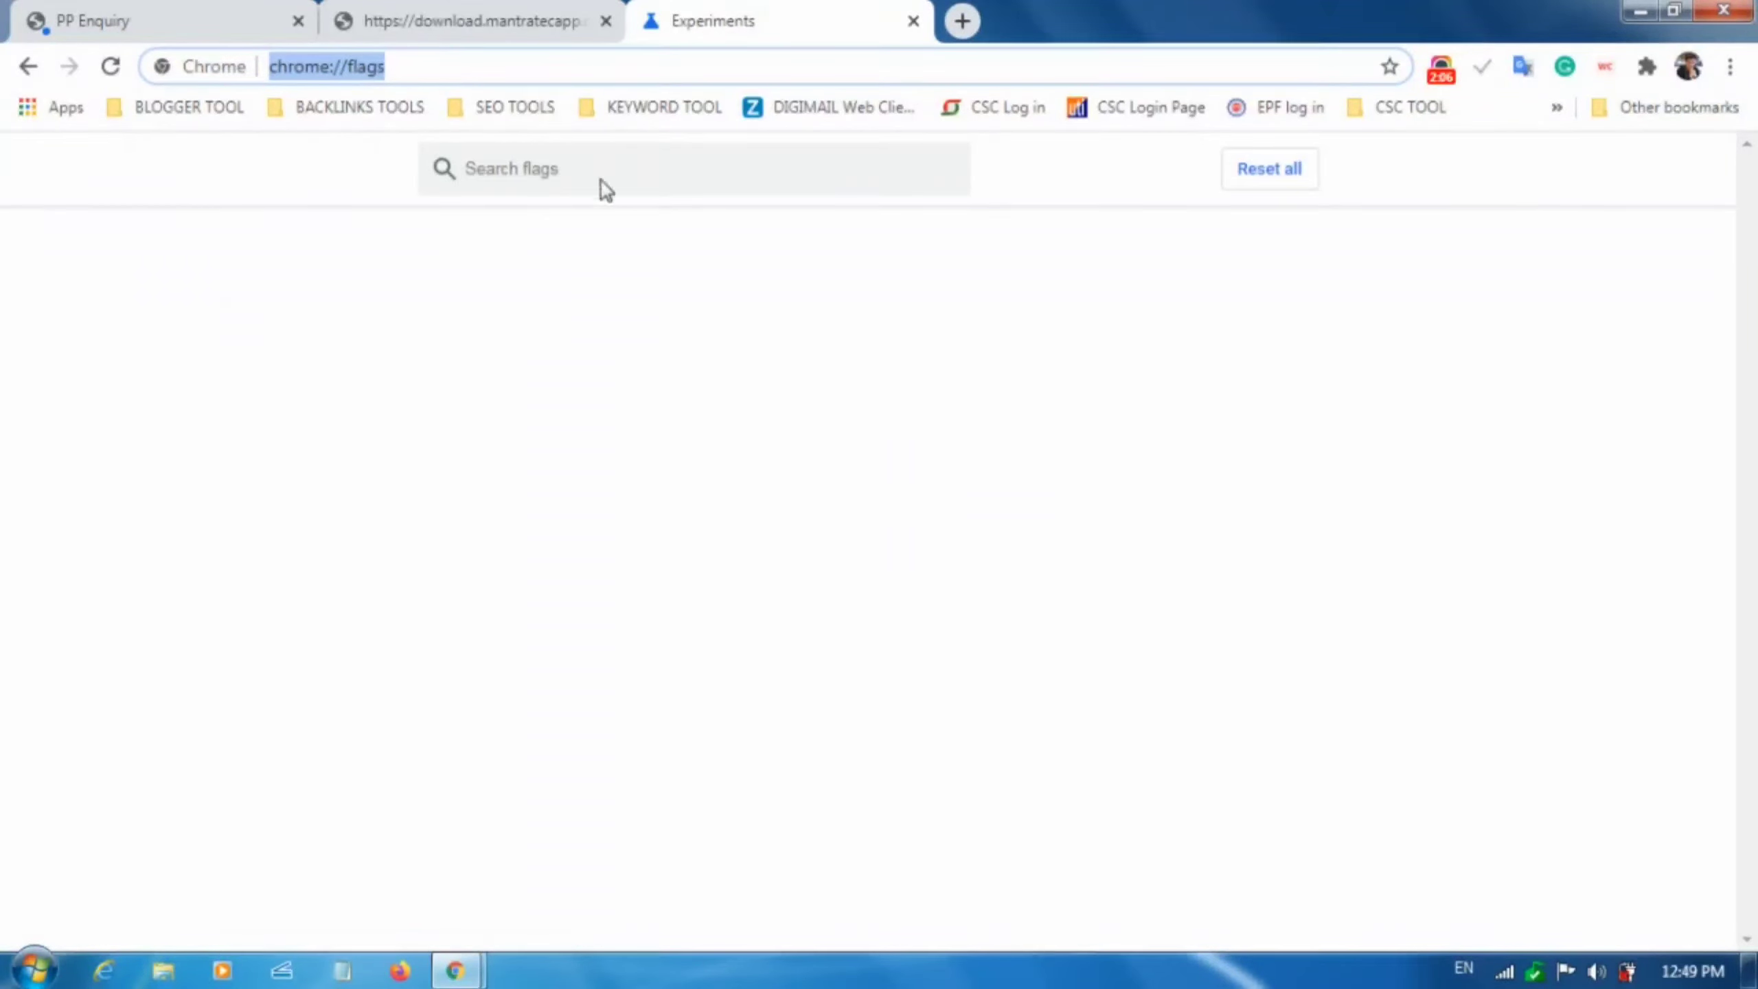
Search flags for 'invalid' and set 'Allow invalid certificates for resources loaded from localhost' to Enabled
click(451, 59)
click(669, 181)
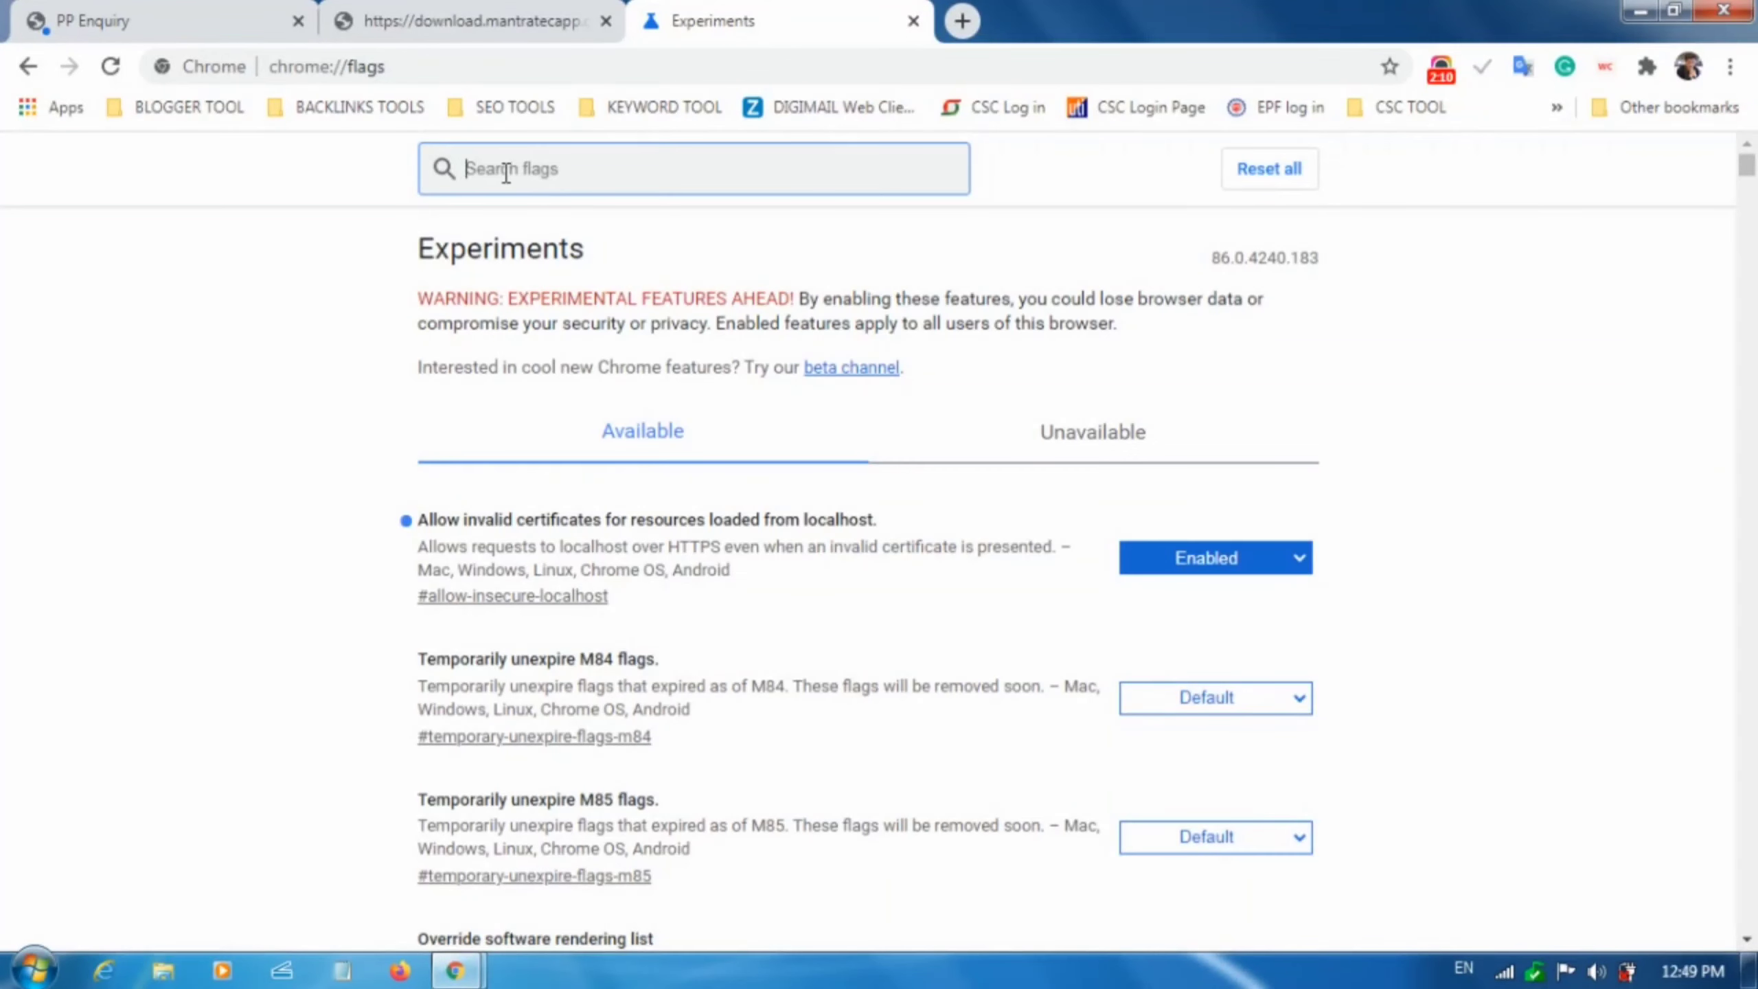
text(inval)
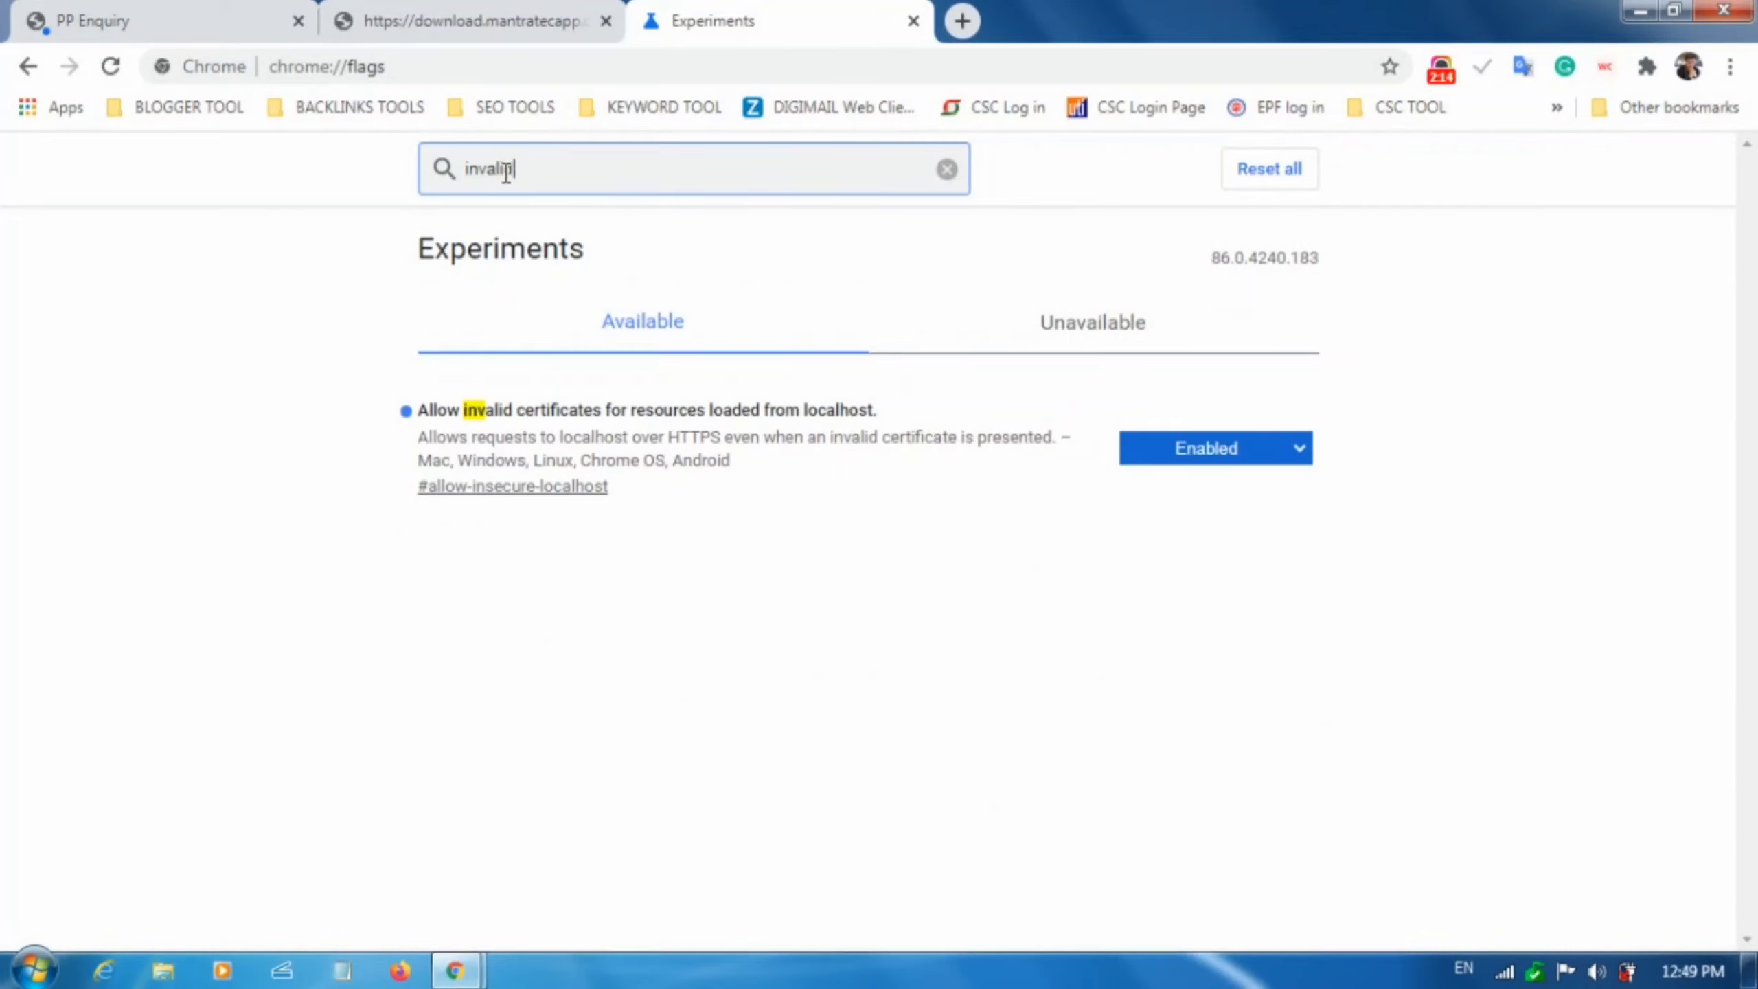
text(id)
double_click(548, 166)
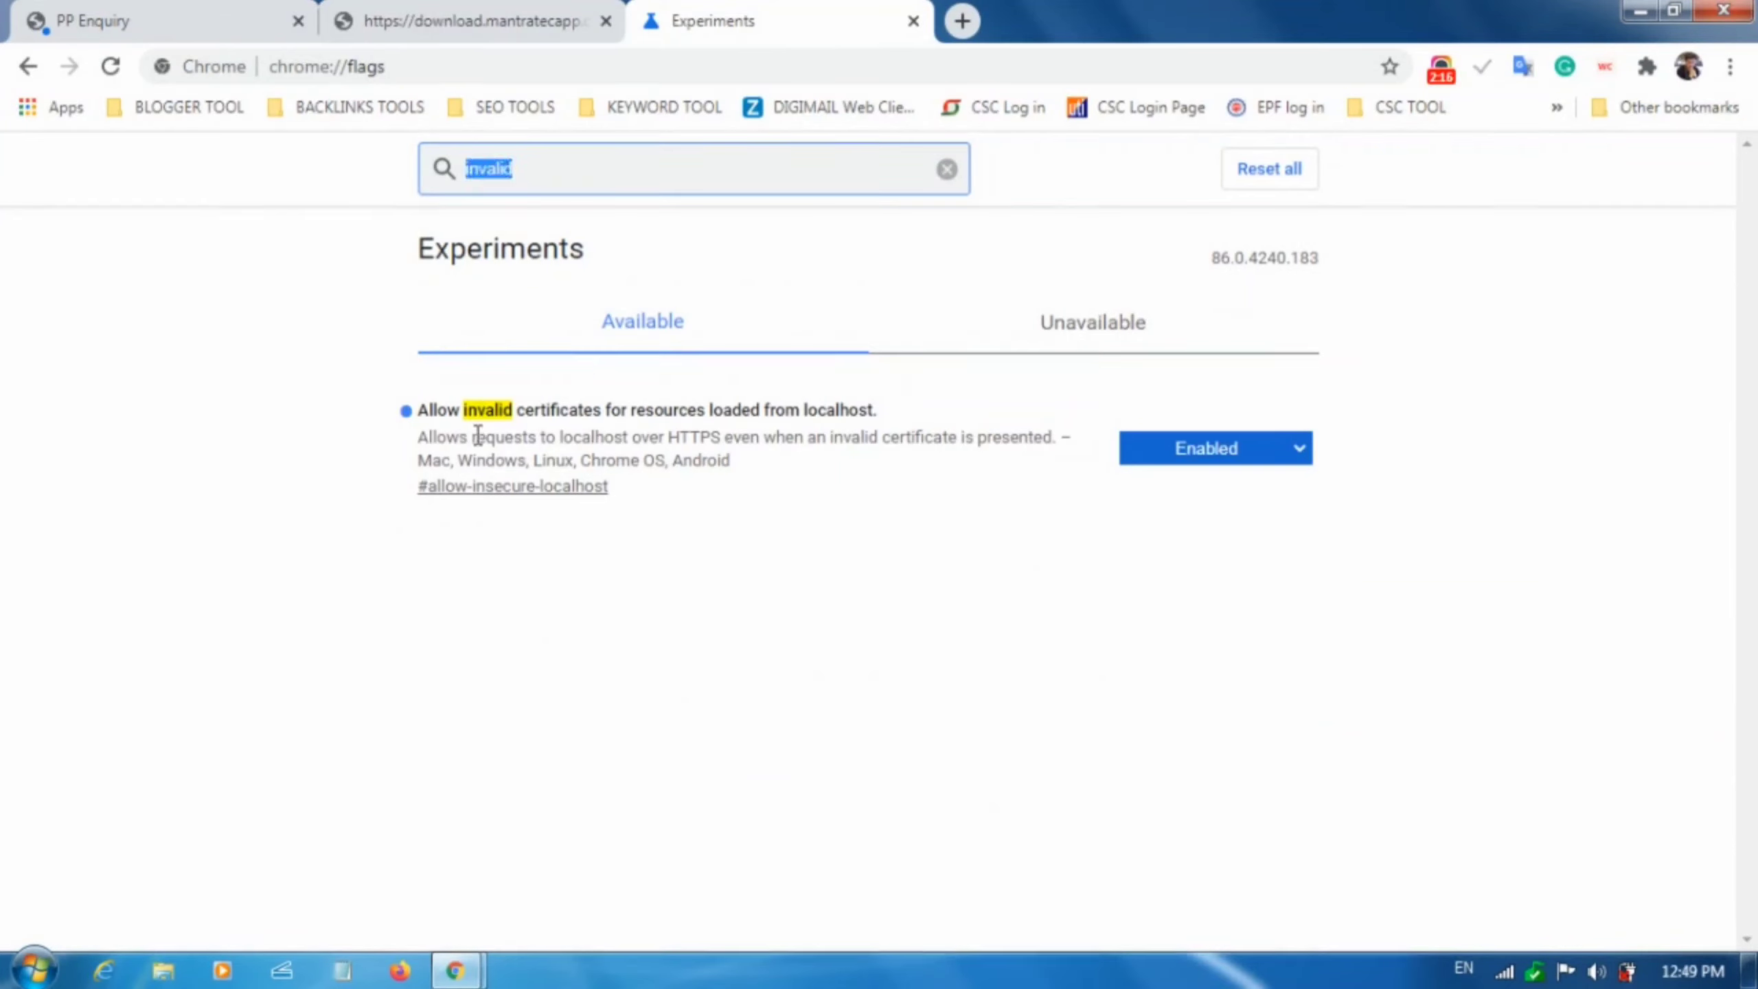
drag(413, 420, 714, 423)
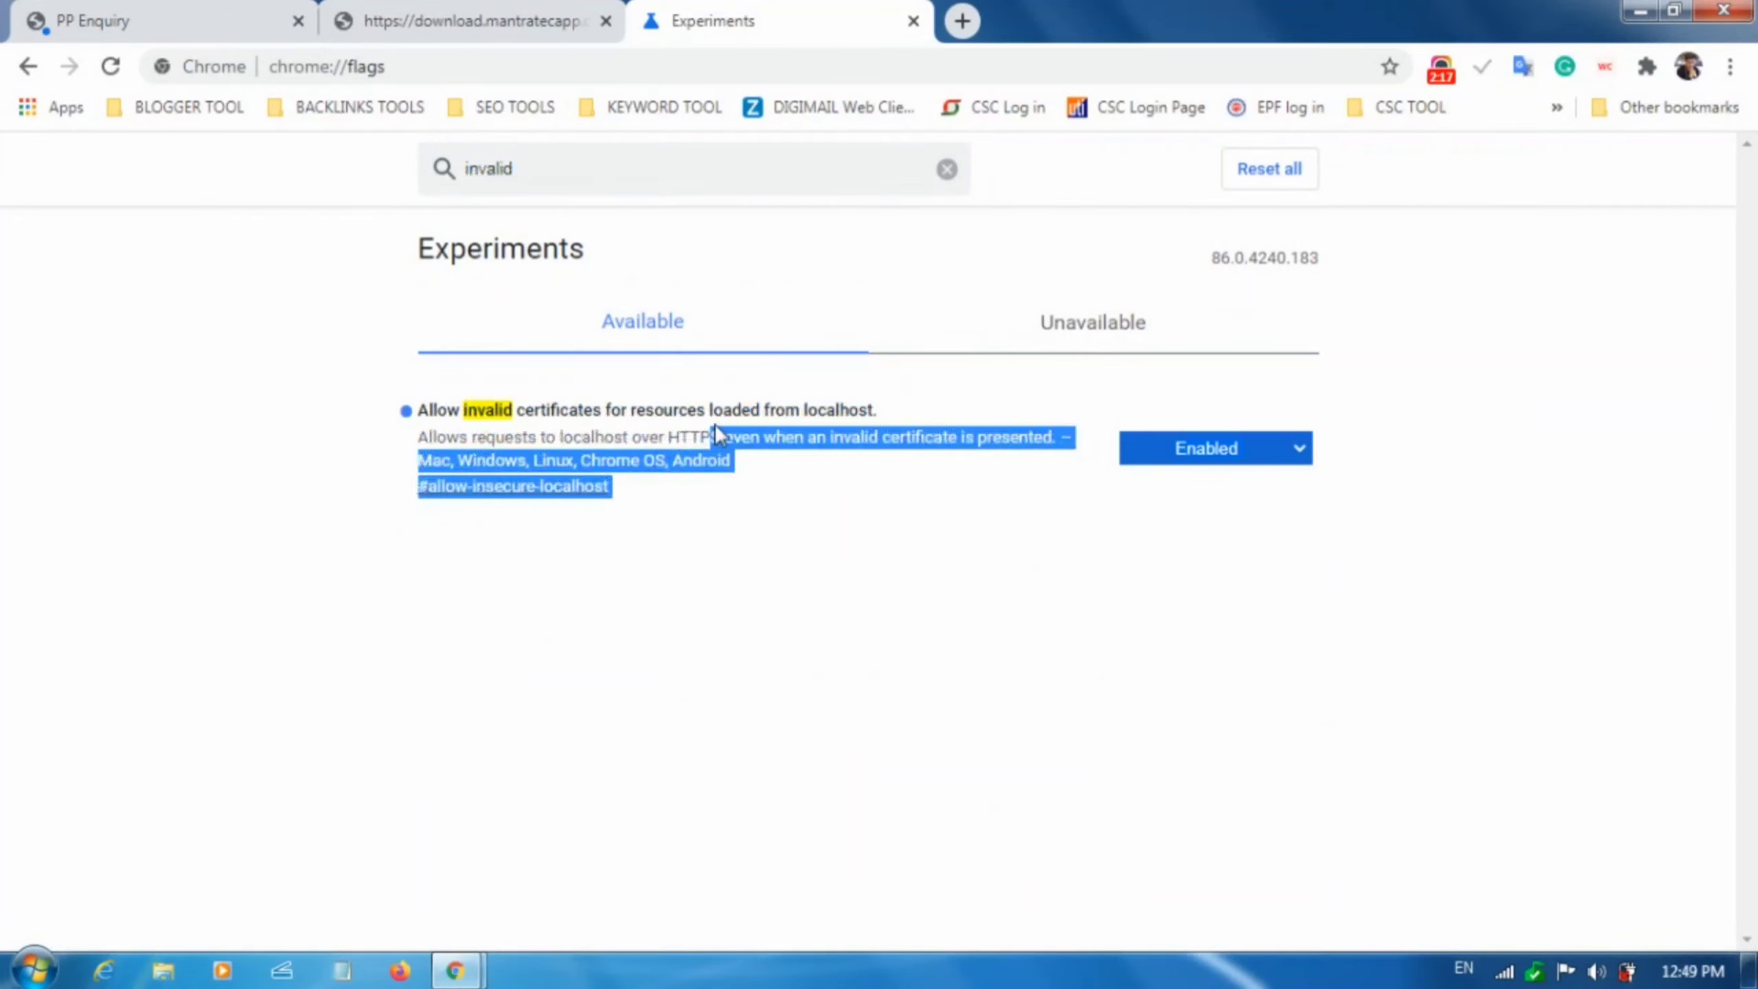
triple_click(503, 402)
click(1280, 457)
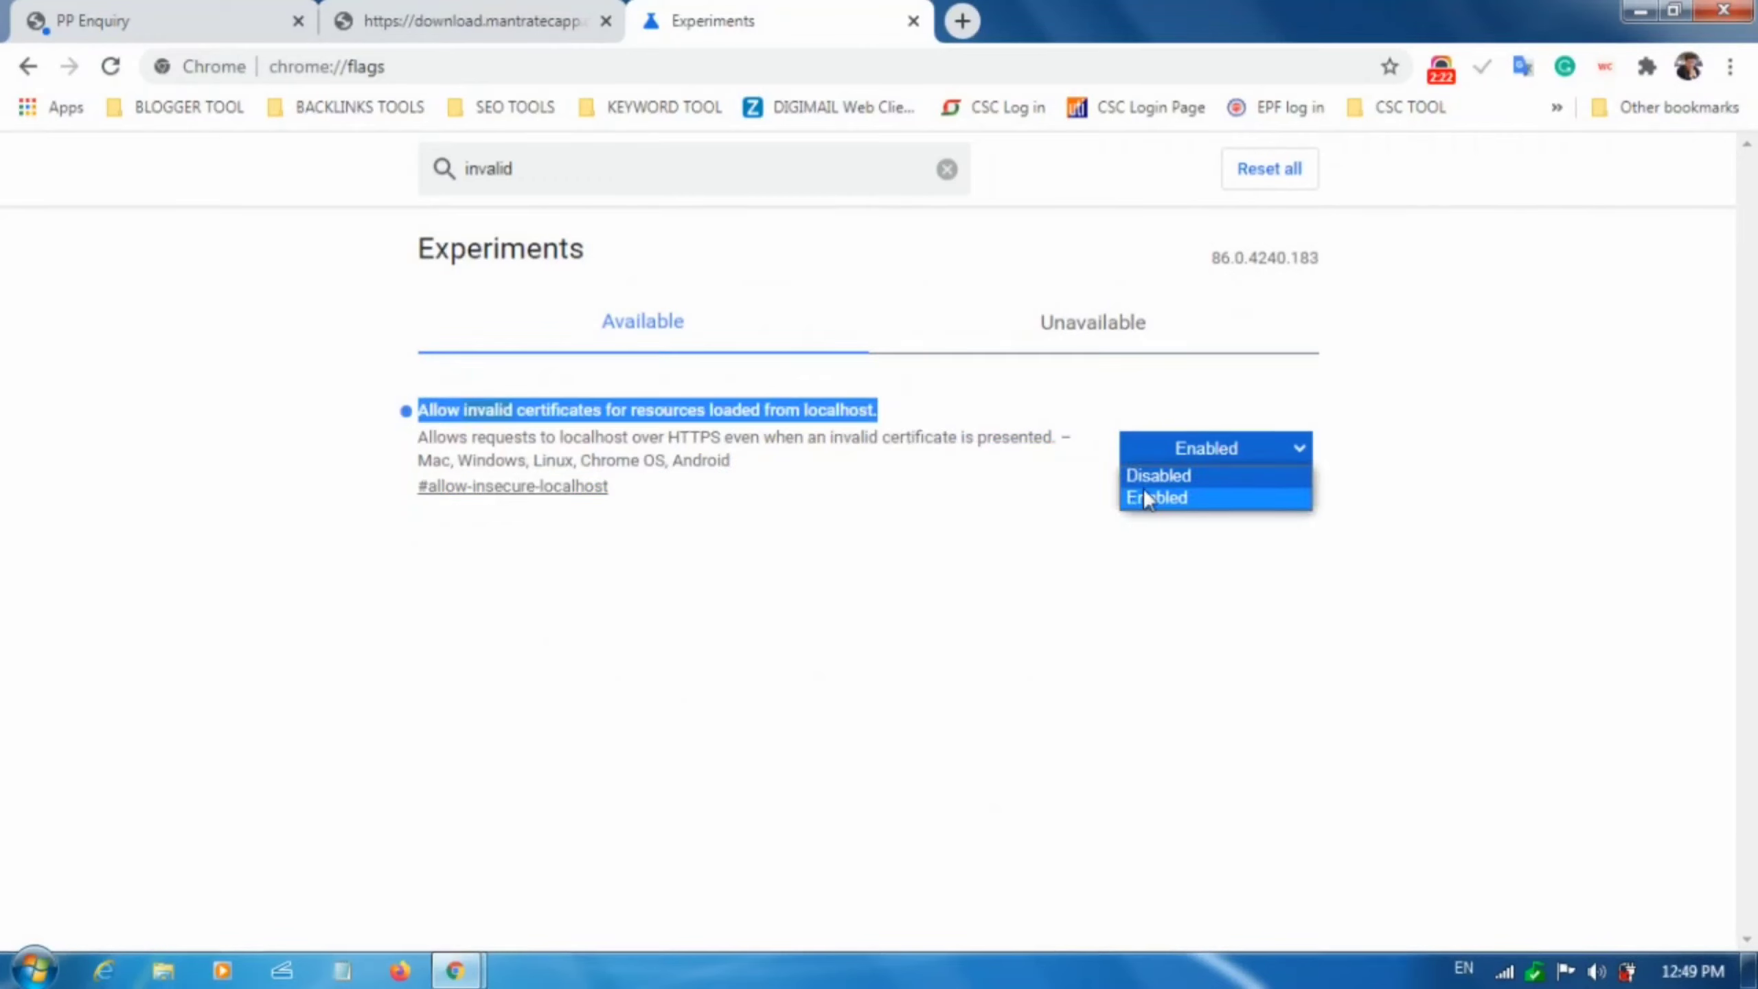
click(982, 540)
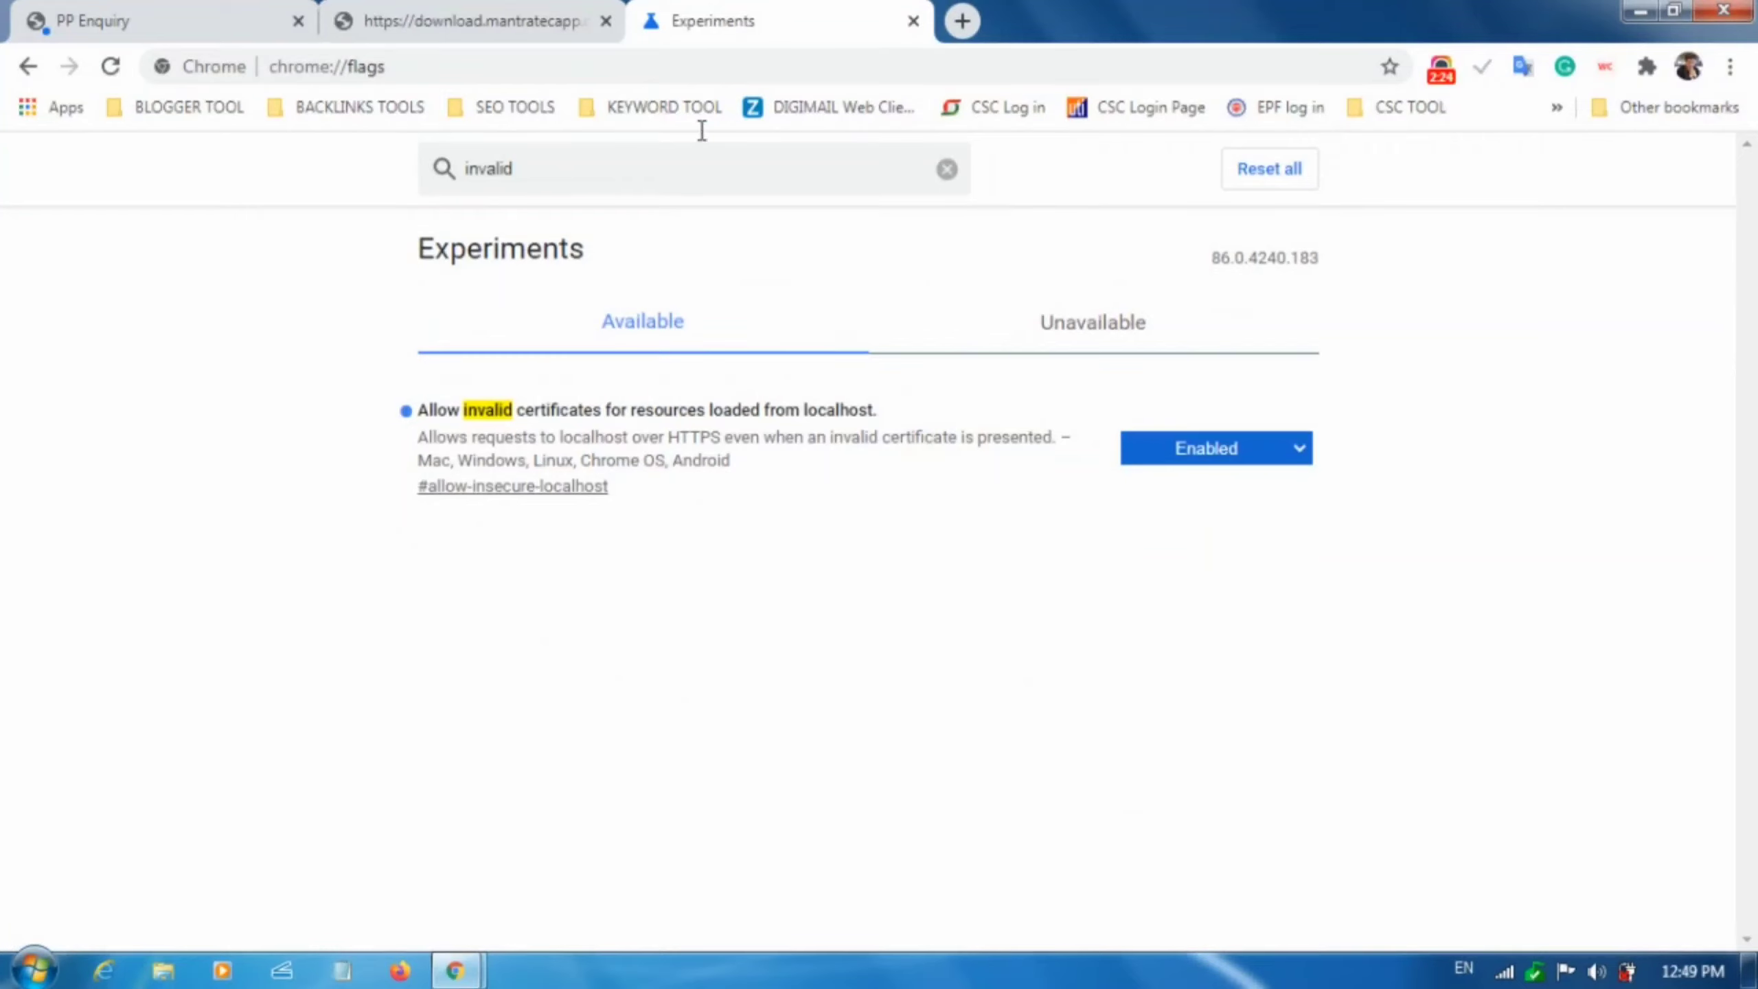
Check the keyboard input language list from the taskbar, then close it
click(780, 54)
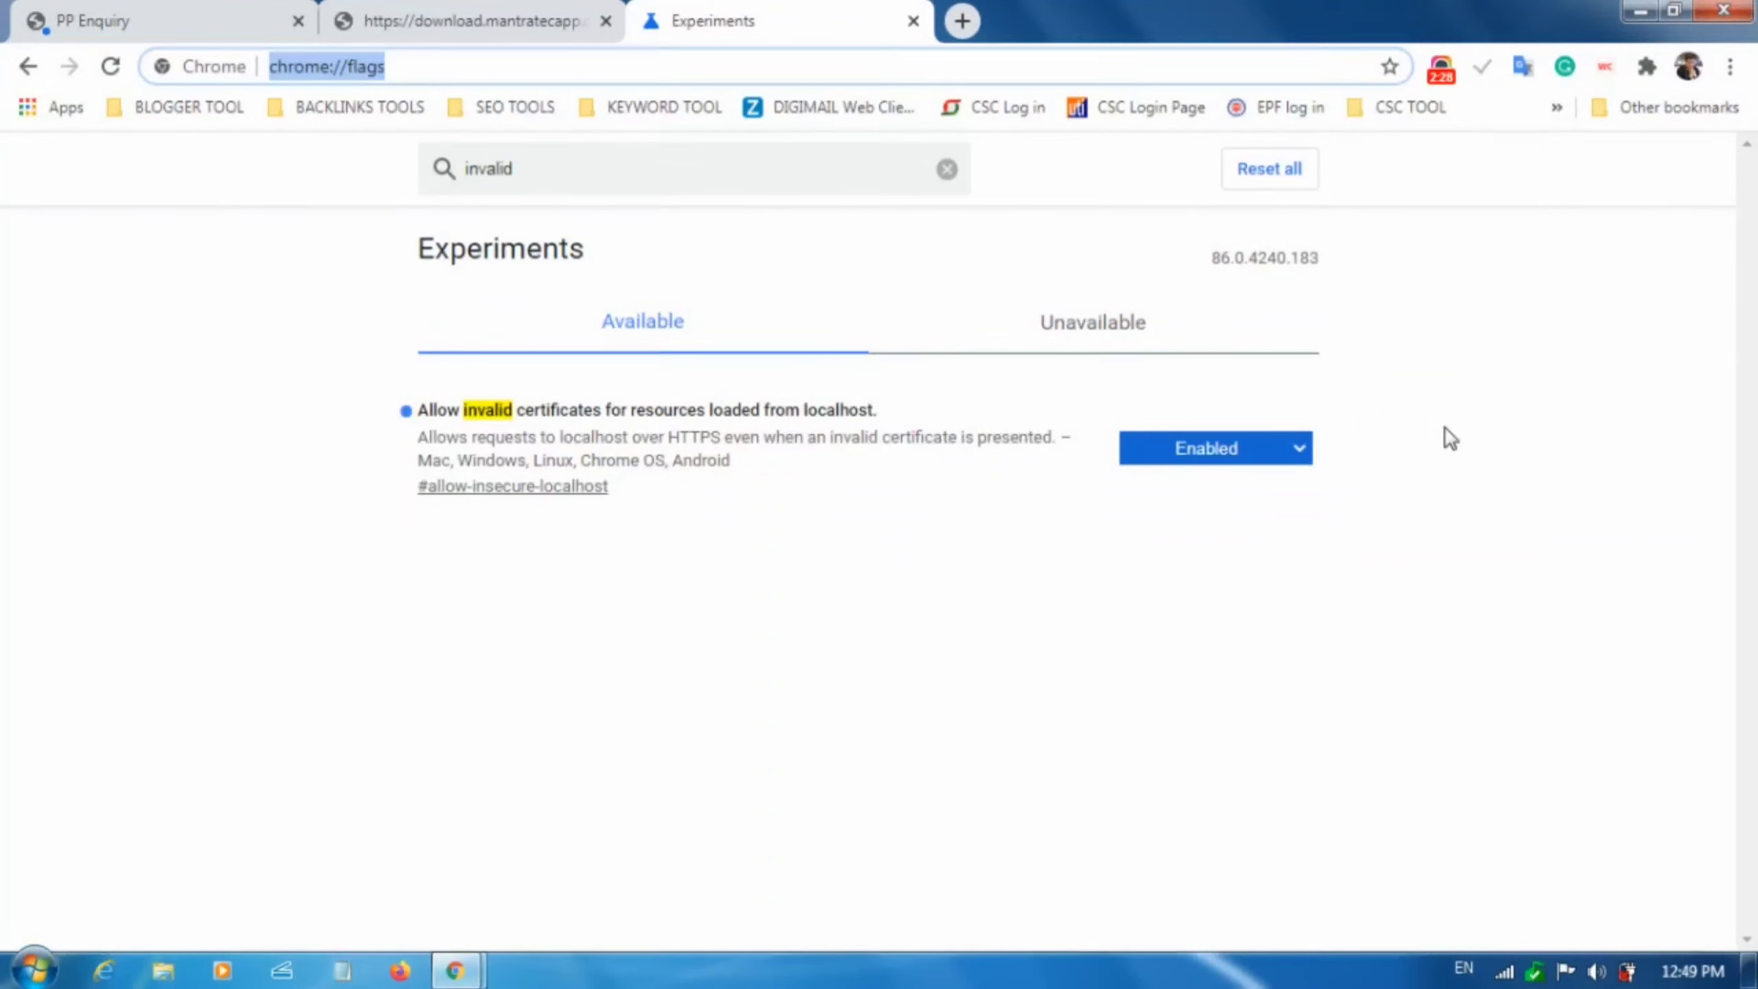
click(951, 630)
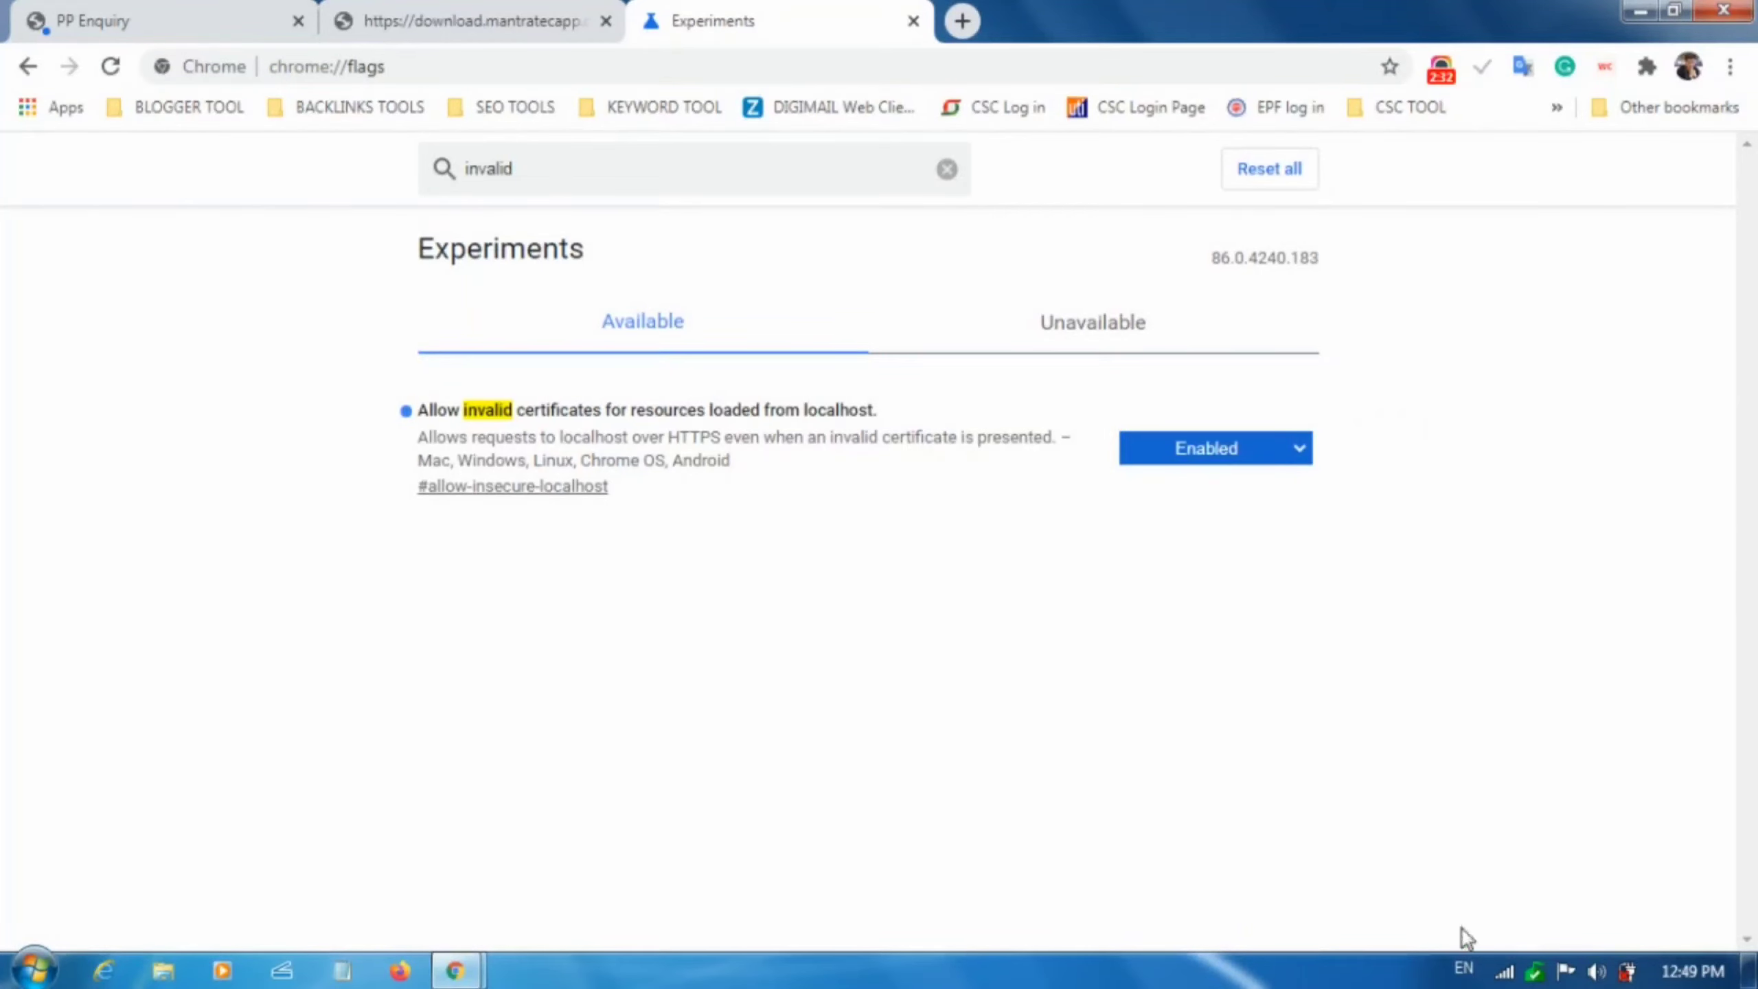
click(1465, 968)
click(1272, 757)
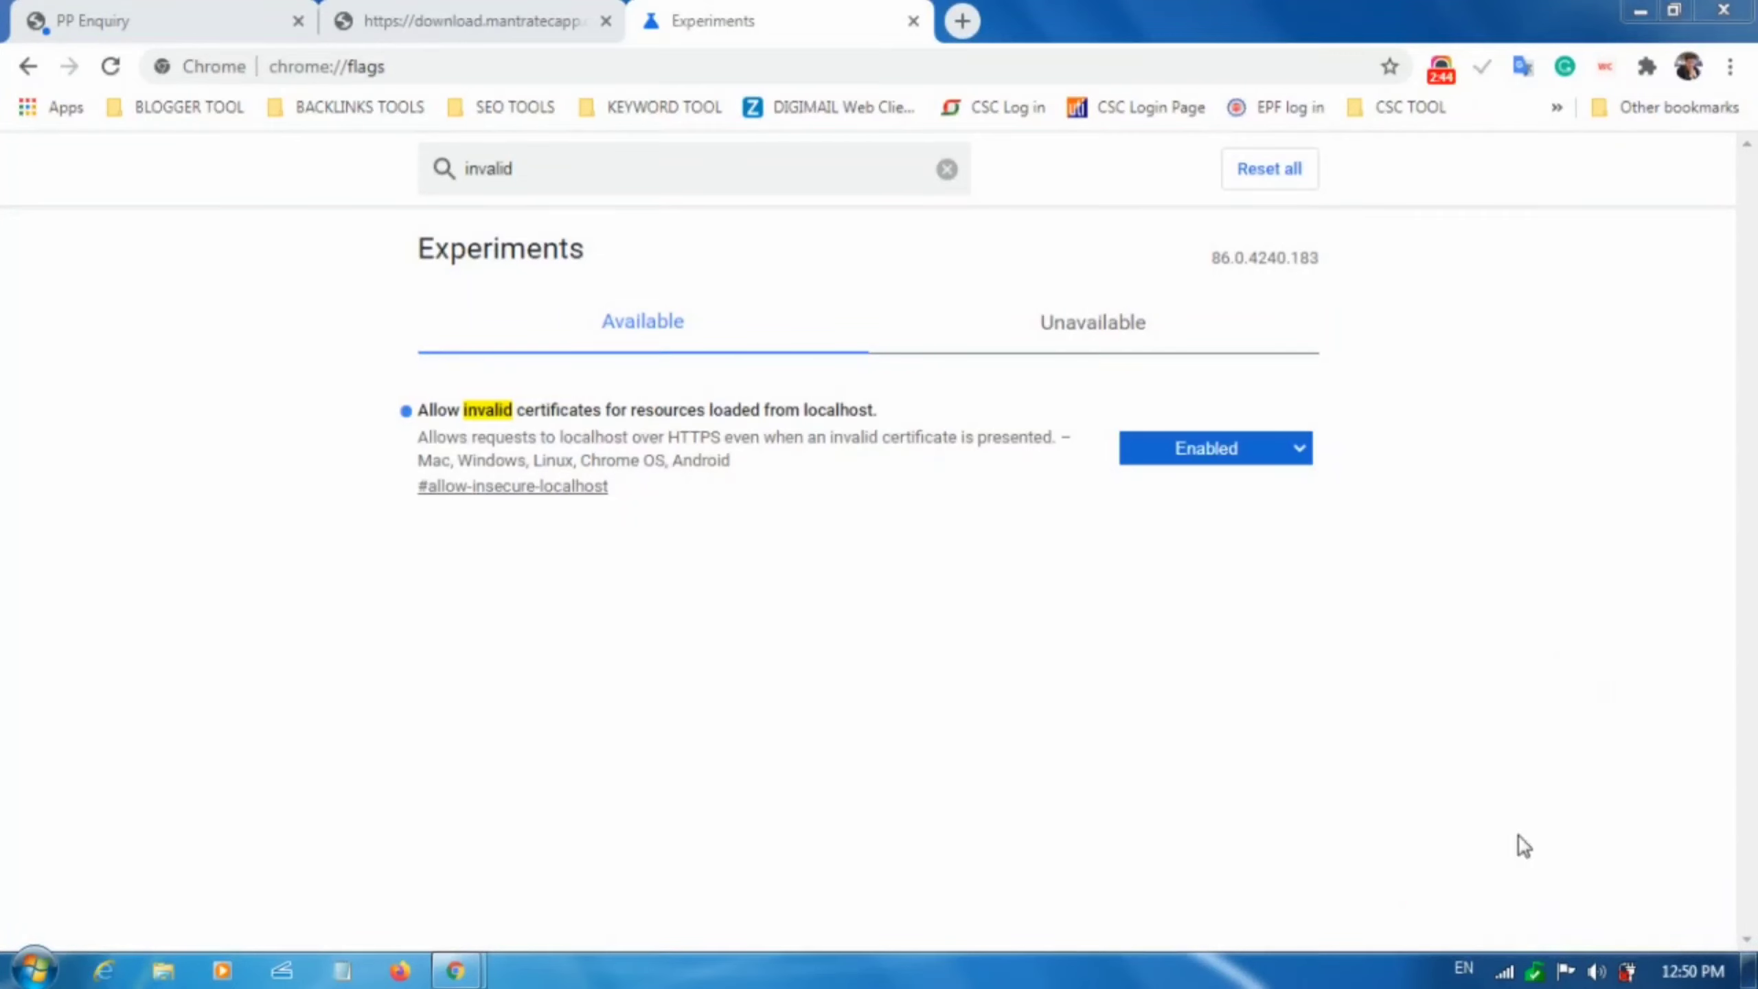
Minimize Chrome, refresh the desktop and launch Jeevan Pramaan to its Operator Authentication form
click(1640, 11)
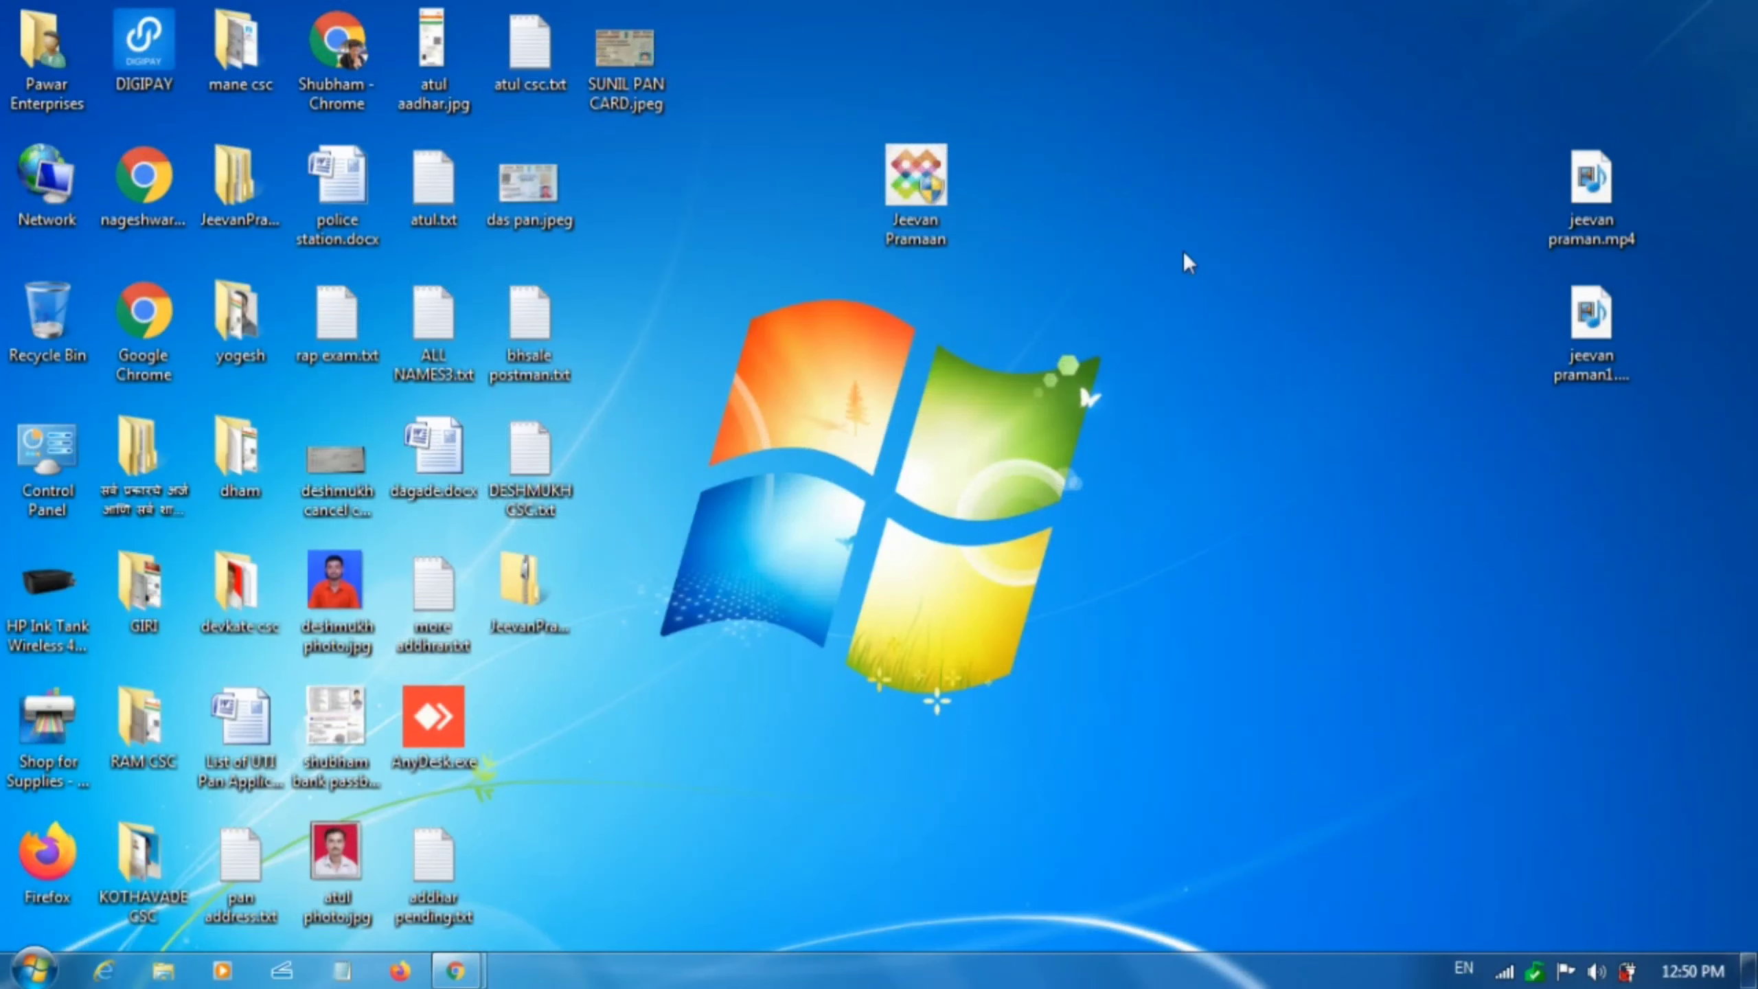
right_click(997, 297)
click(1058, 352)
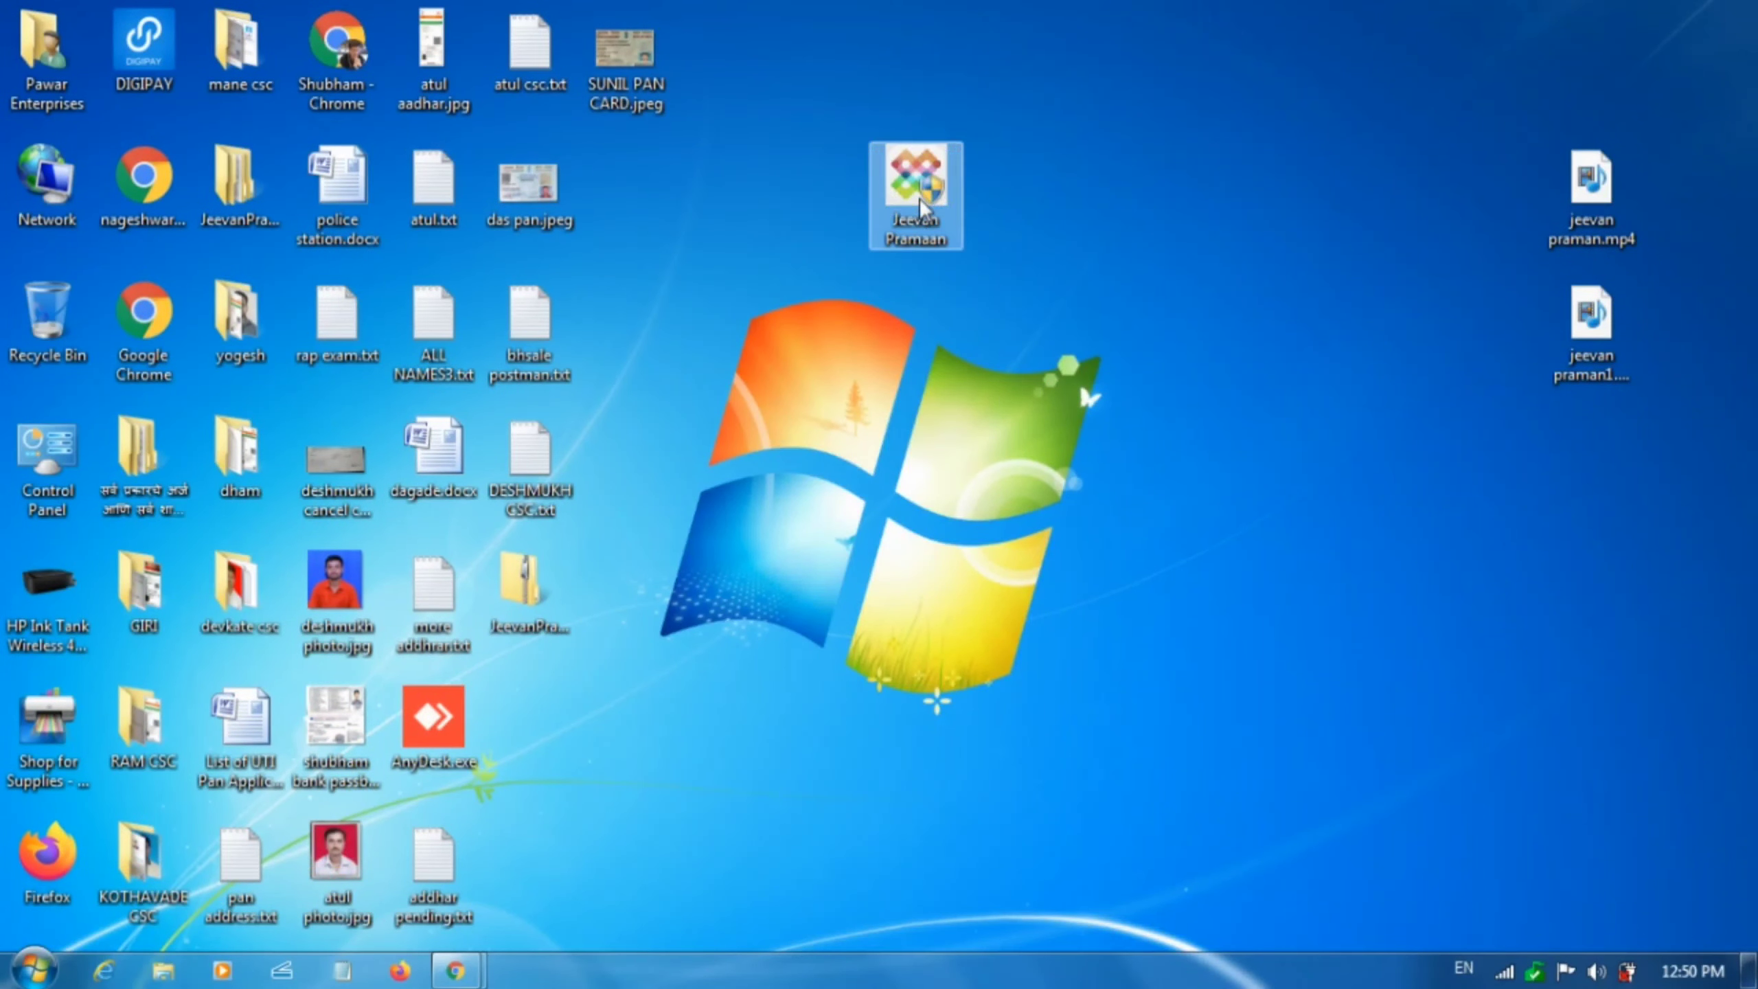
double_click(890, 208)
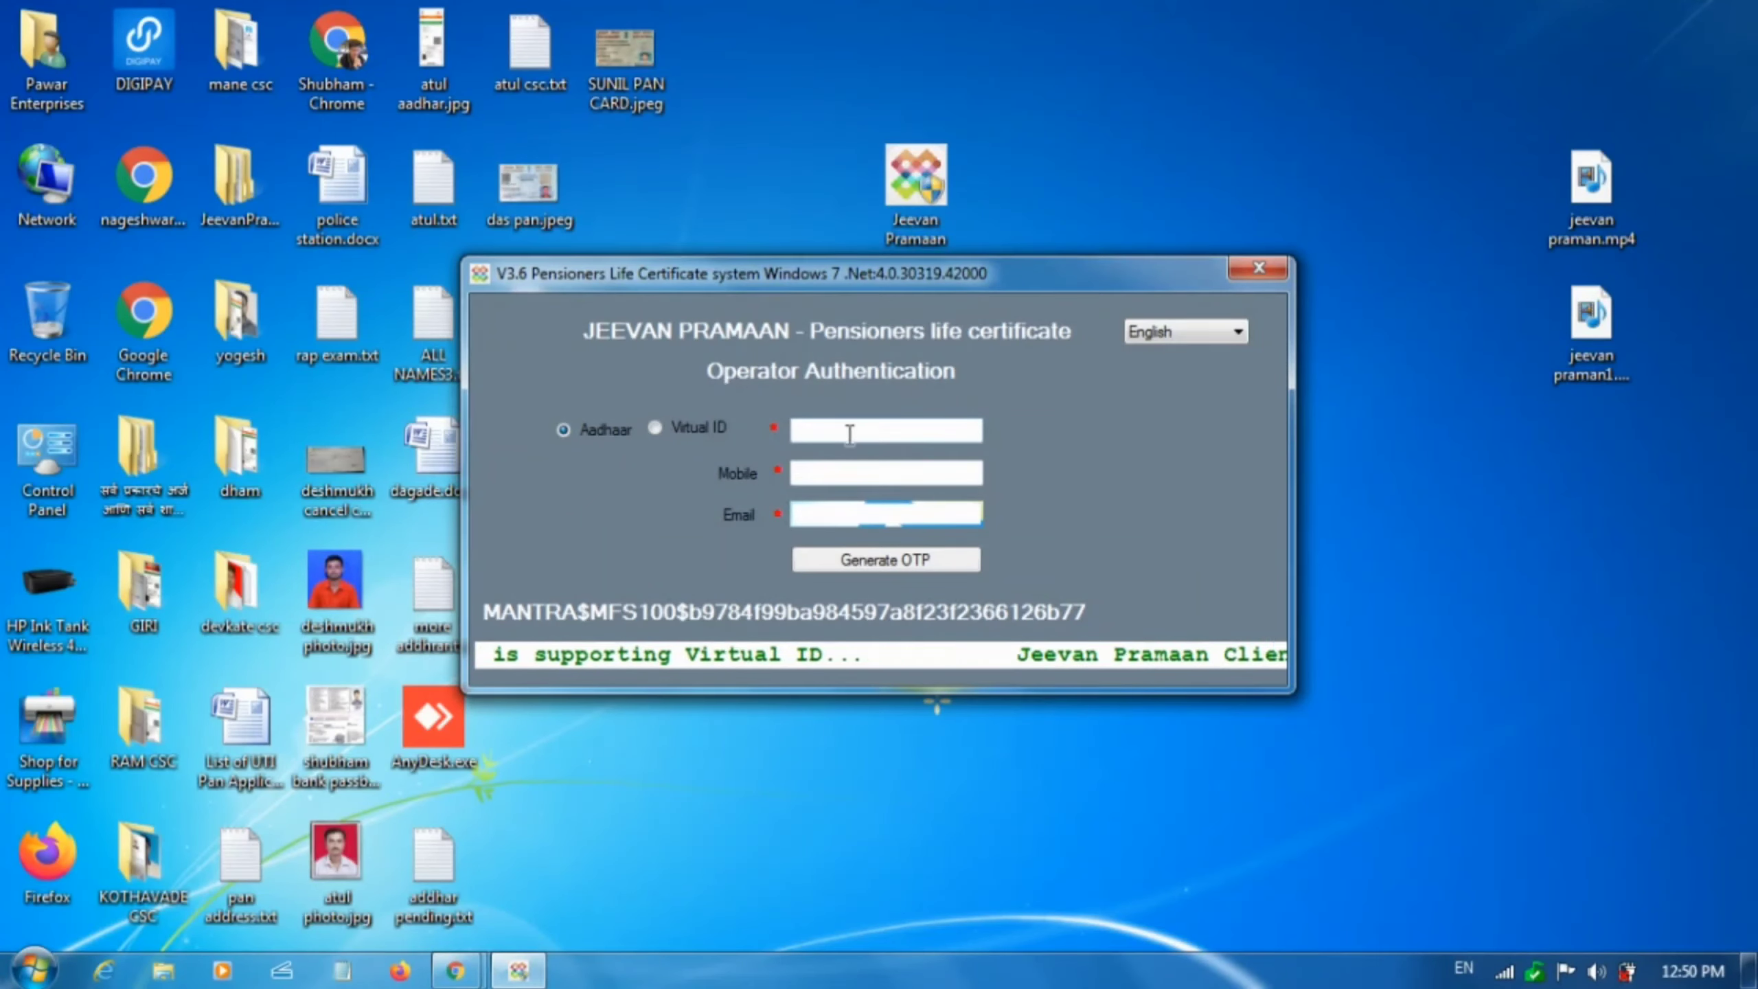
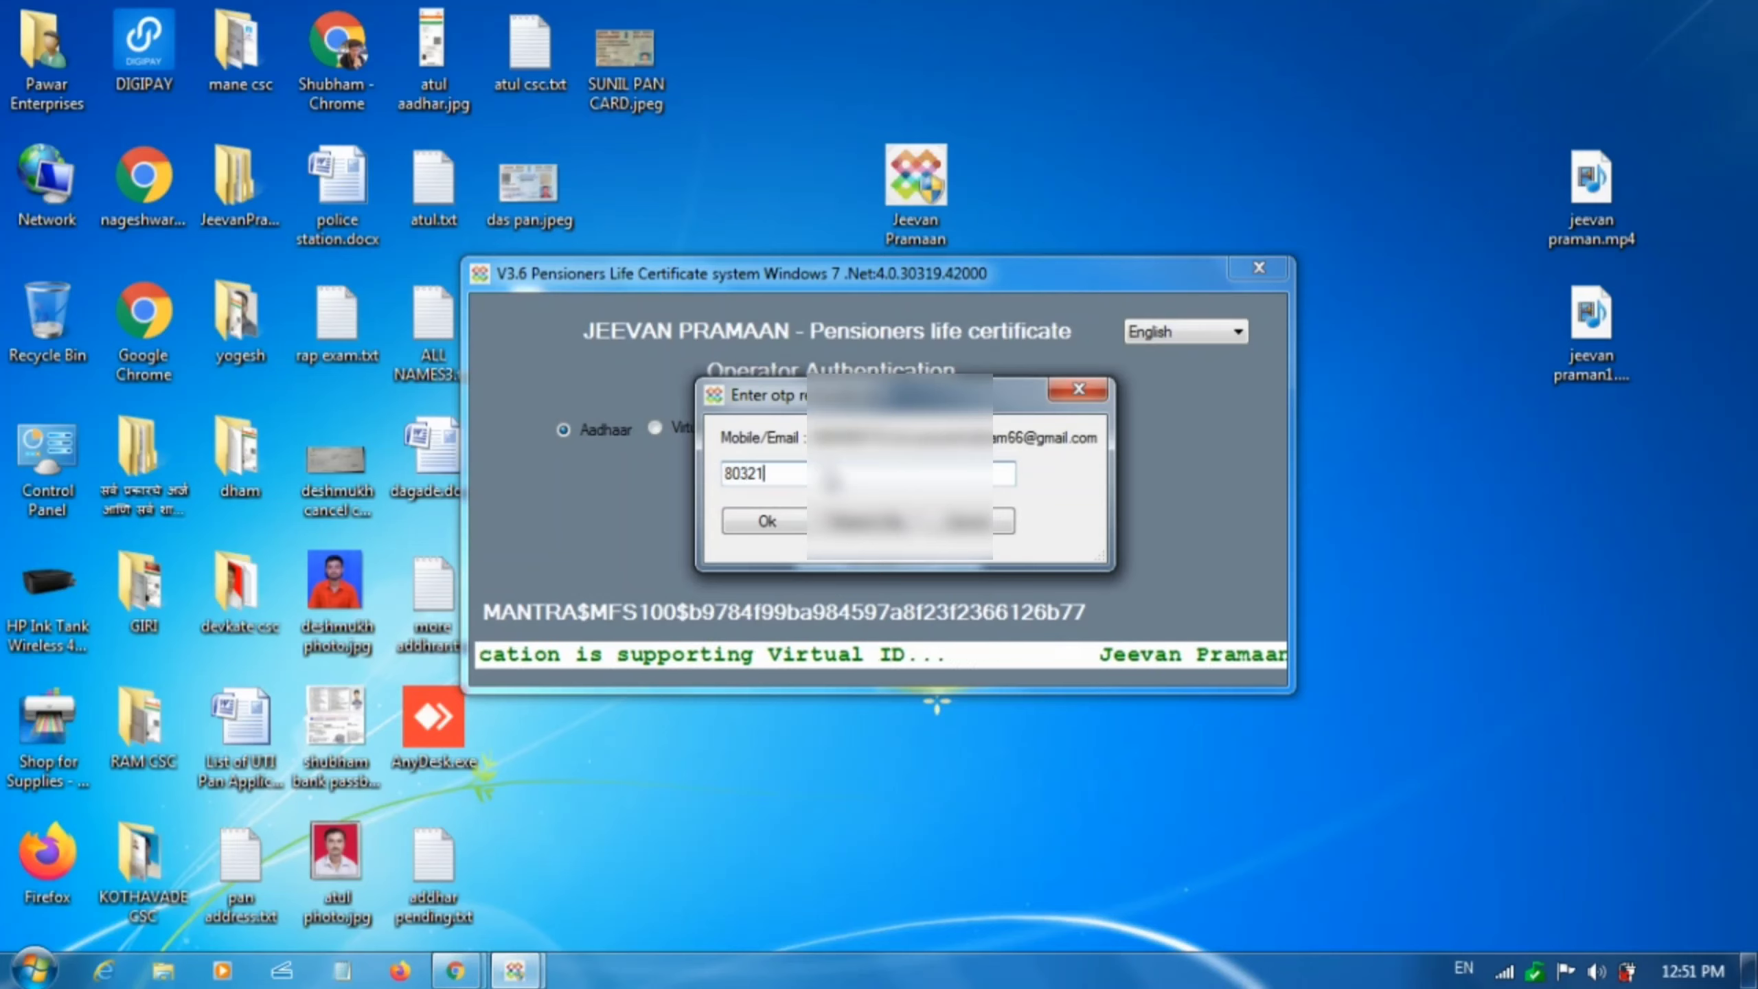
Enter the operator's Aadhaar number and the received one-time password, then confirm it
click(777, 514)
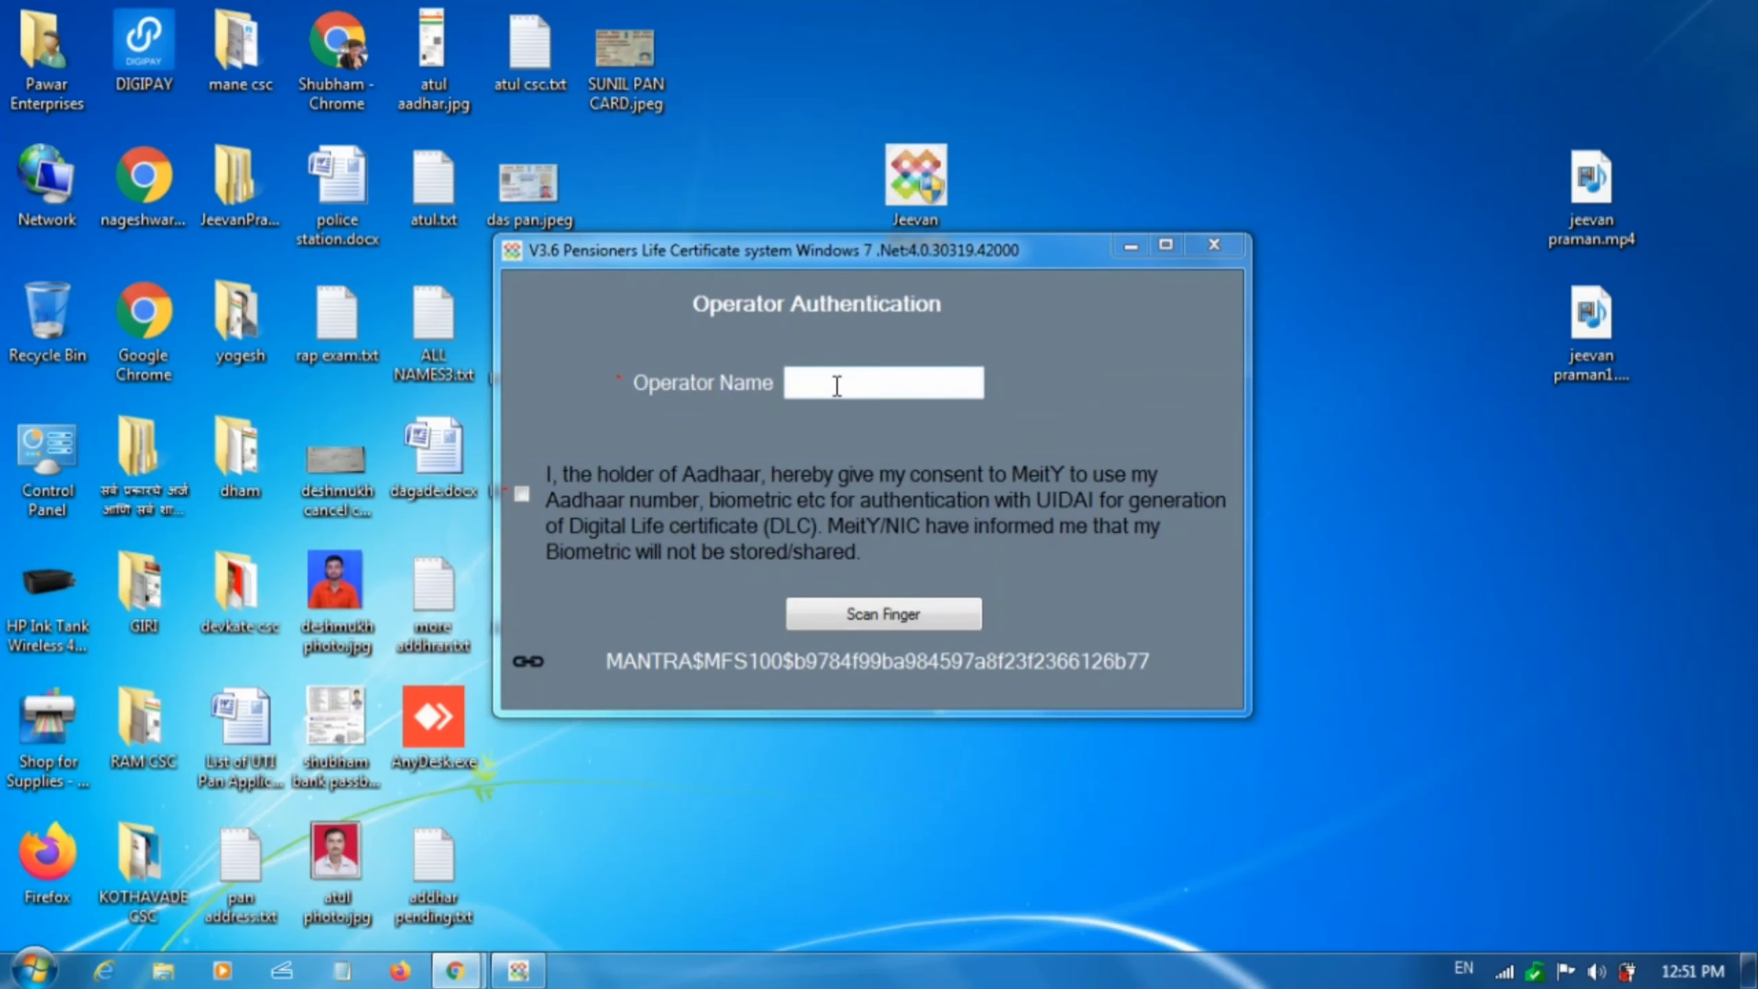
Give Aadhaar consent, enter the operator's full name, scan their fingerprint and acknowledge the success message
click(837, 386)
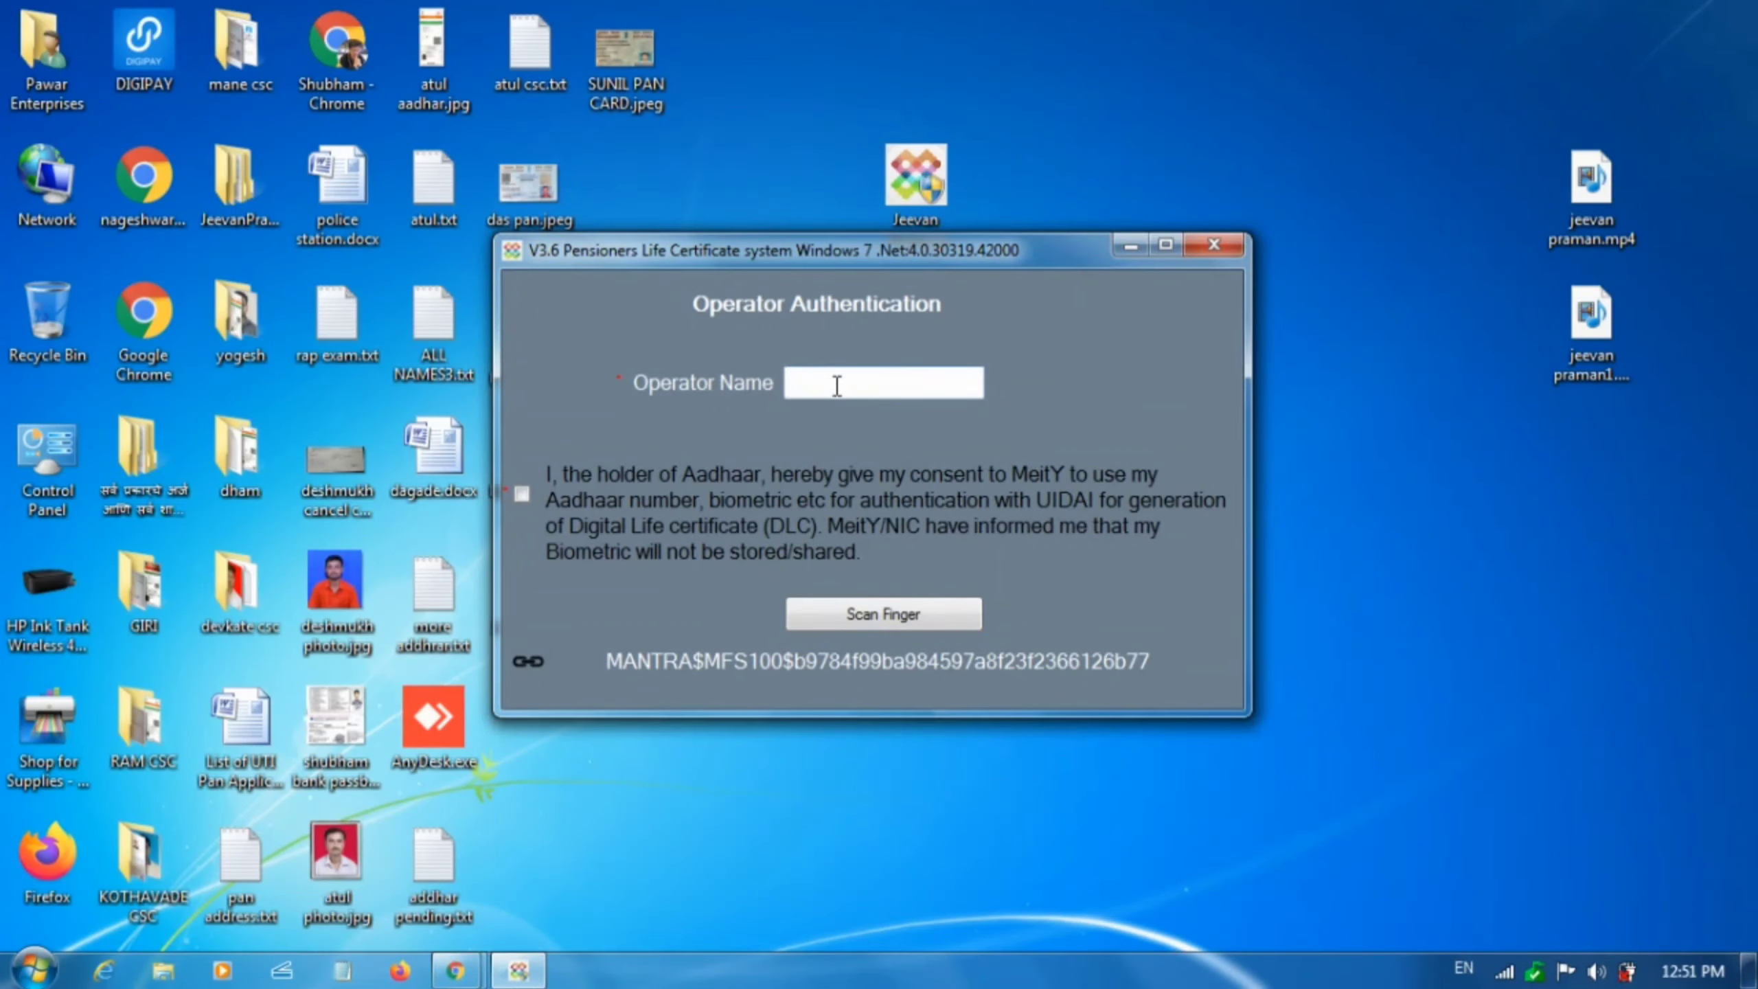
click(525, 493)
click(888, 378)
text(Su)
key(BackSpace)
click(865, 616)
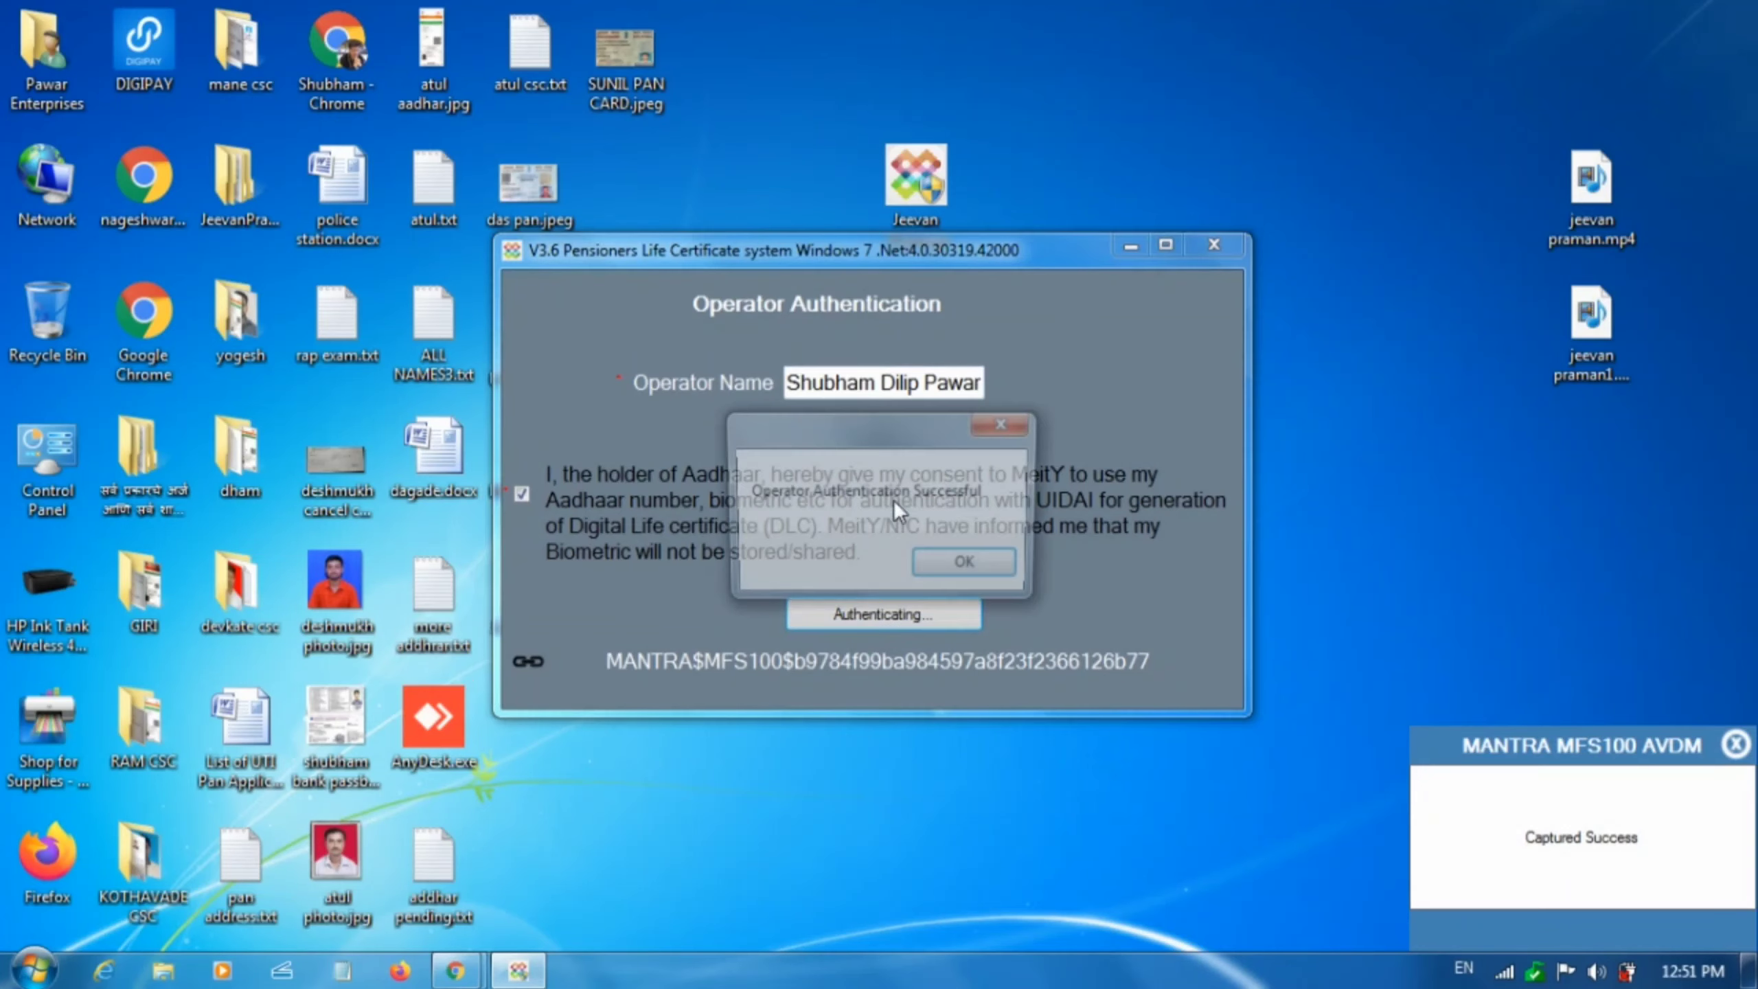
click(971, 565)
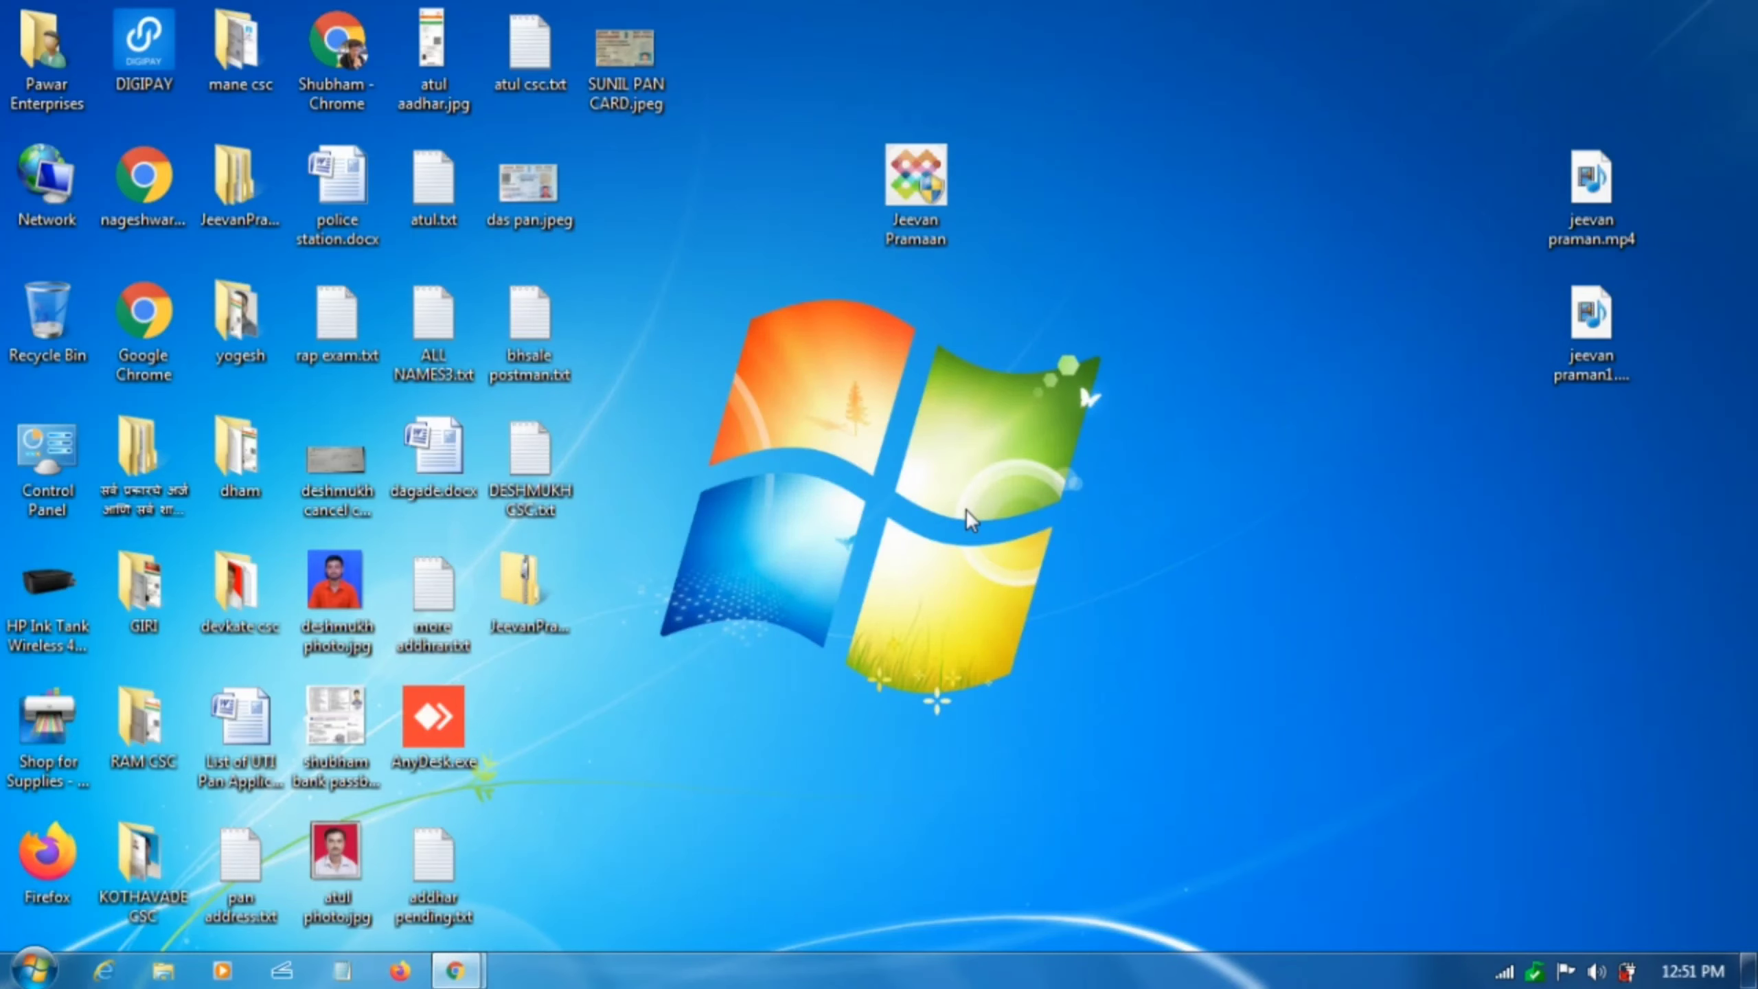
Relaunch Jeevan Pramaan from the desktop icon and refresh the desktop
double_click(914, 177)
right_click(932, 330)
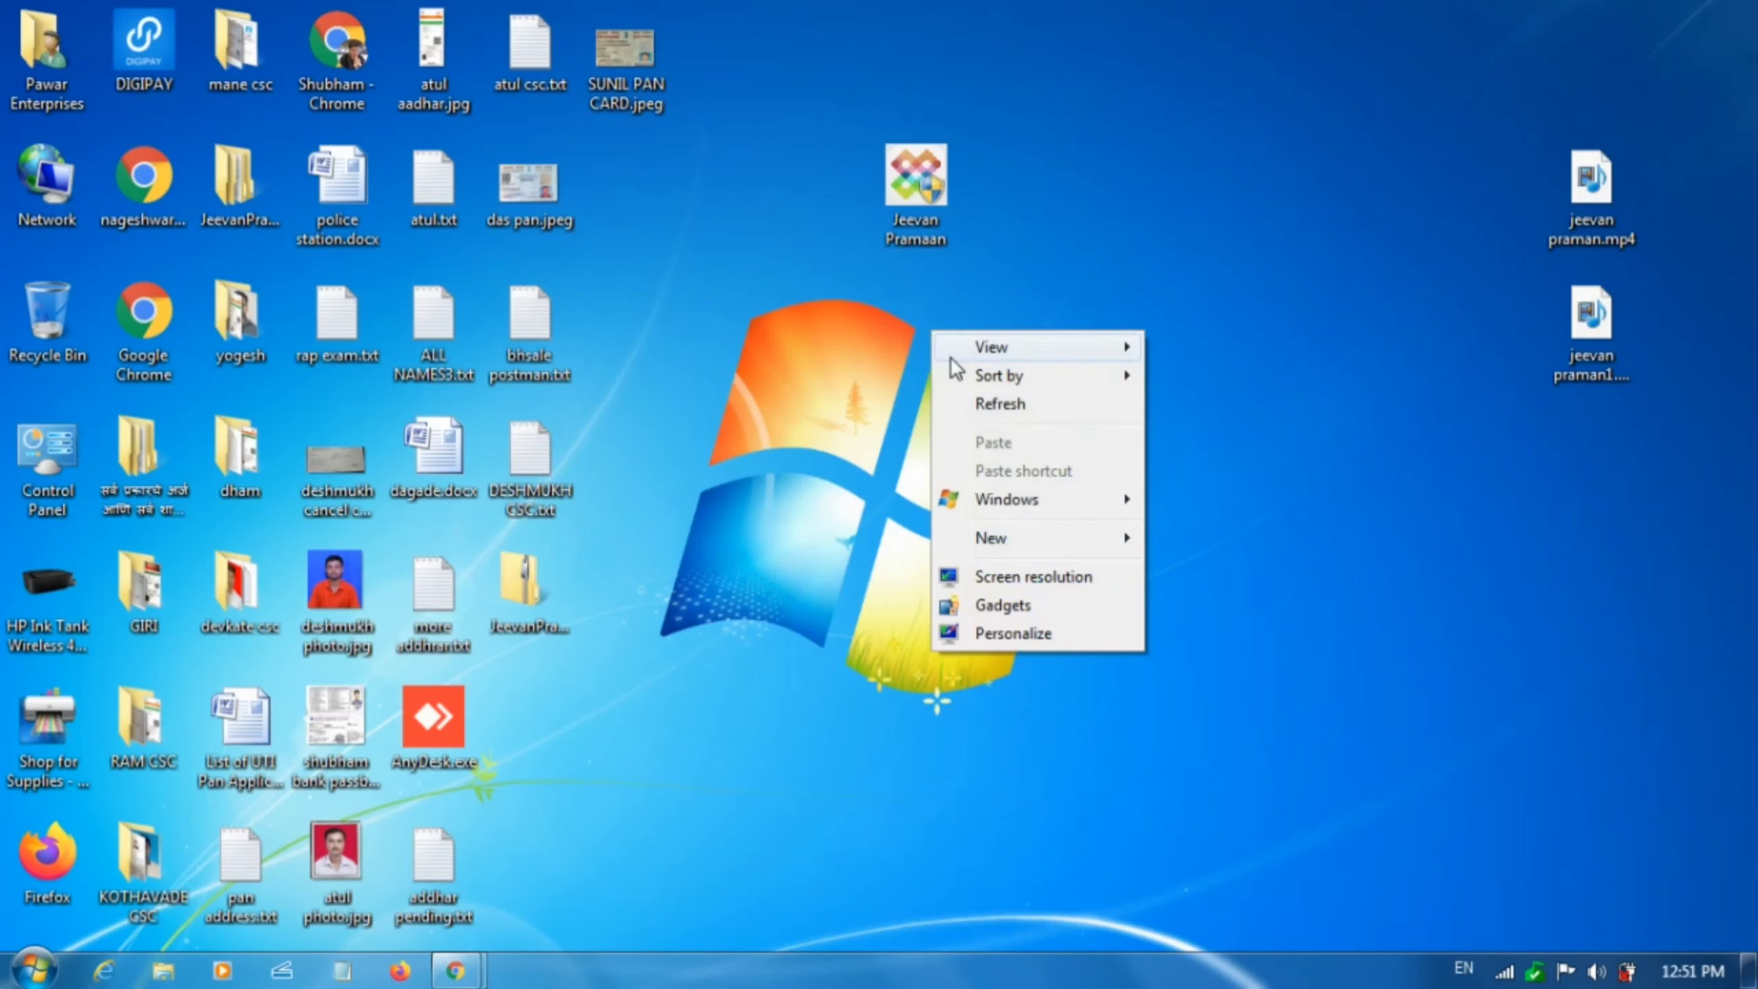
click(995, 409)
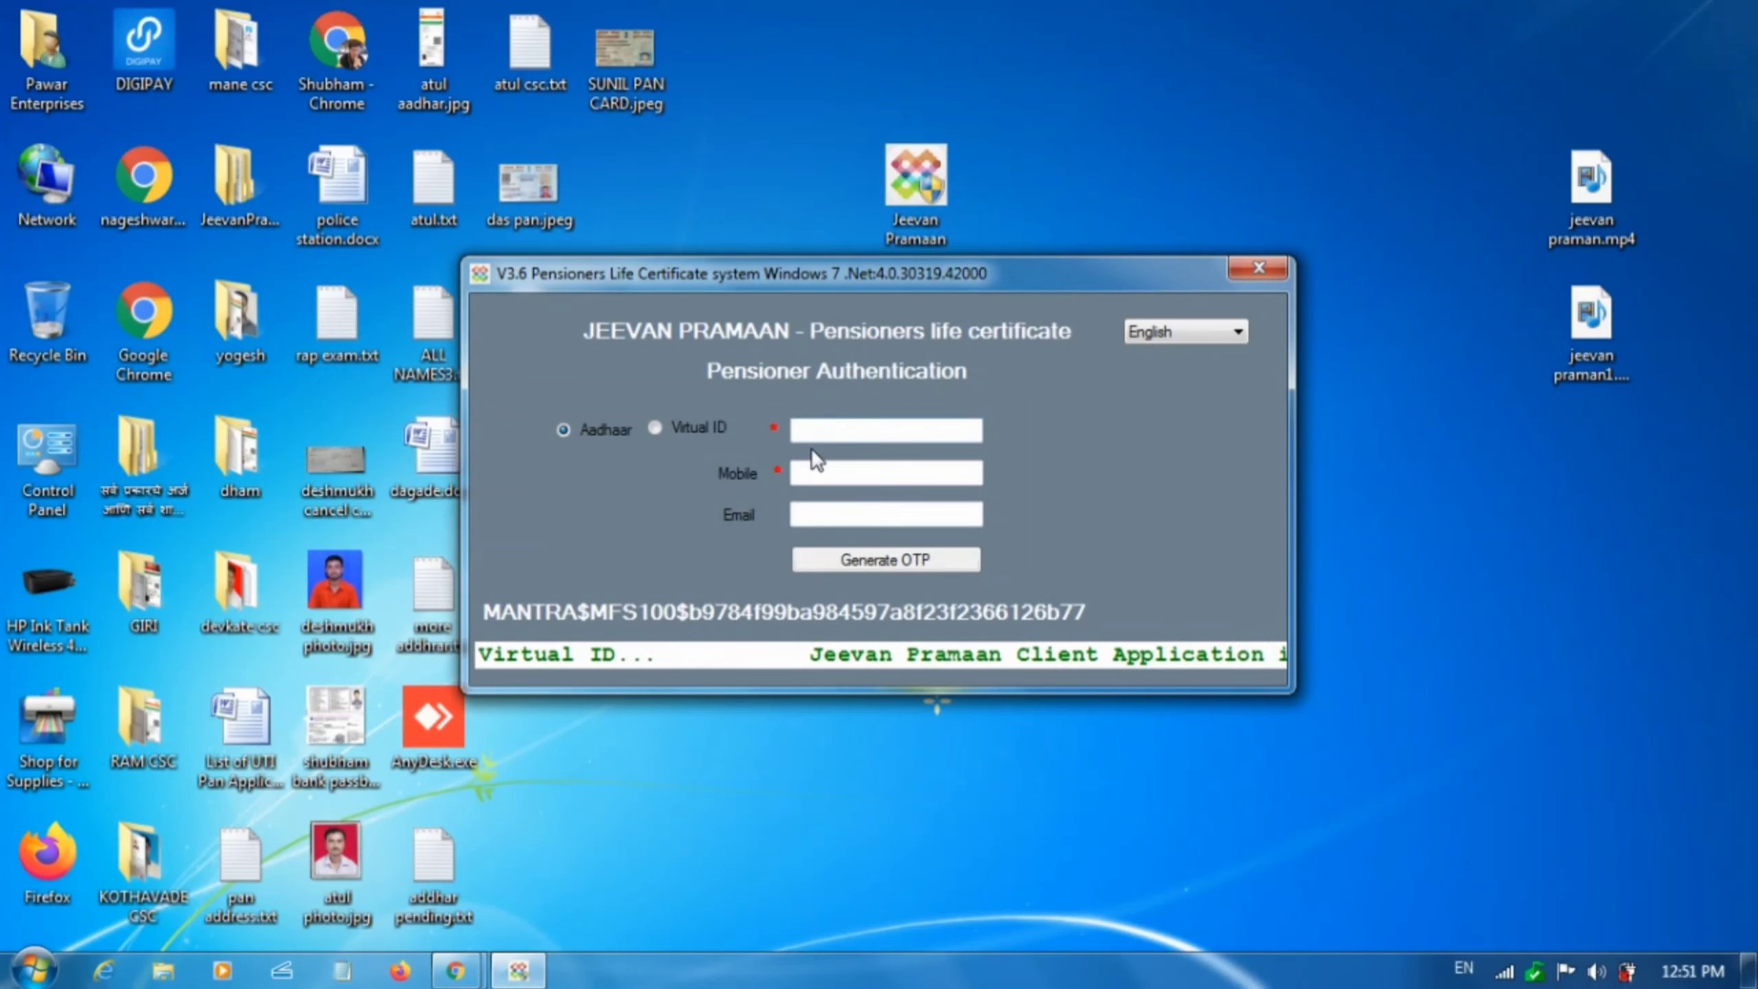
Send an OTP to the pensioner's registered mobile and type in the received code
click(827, 509)
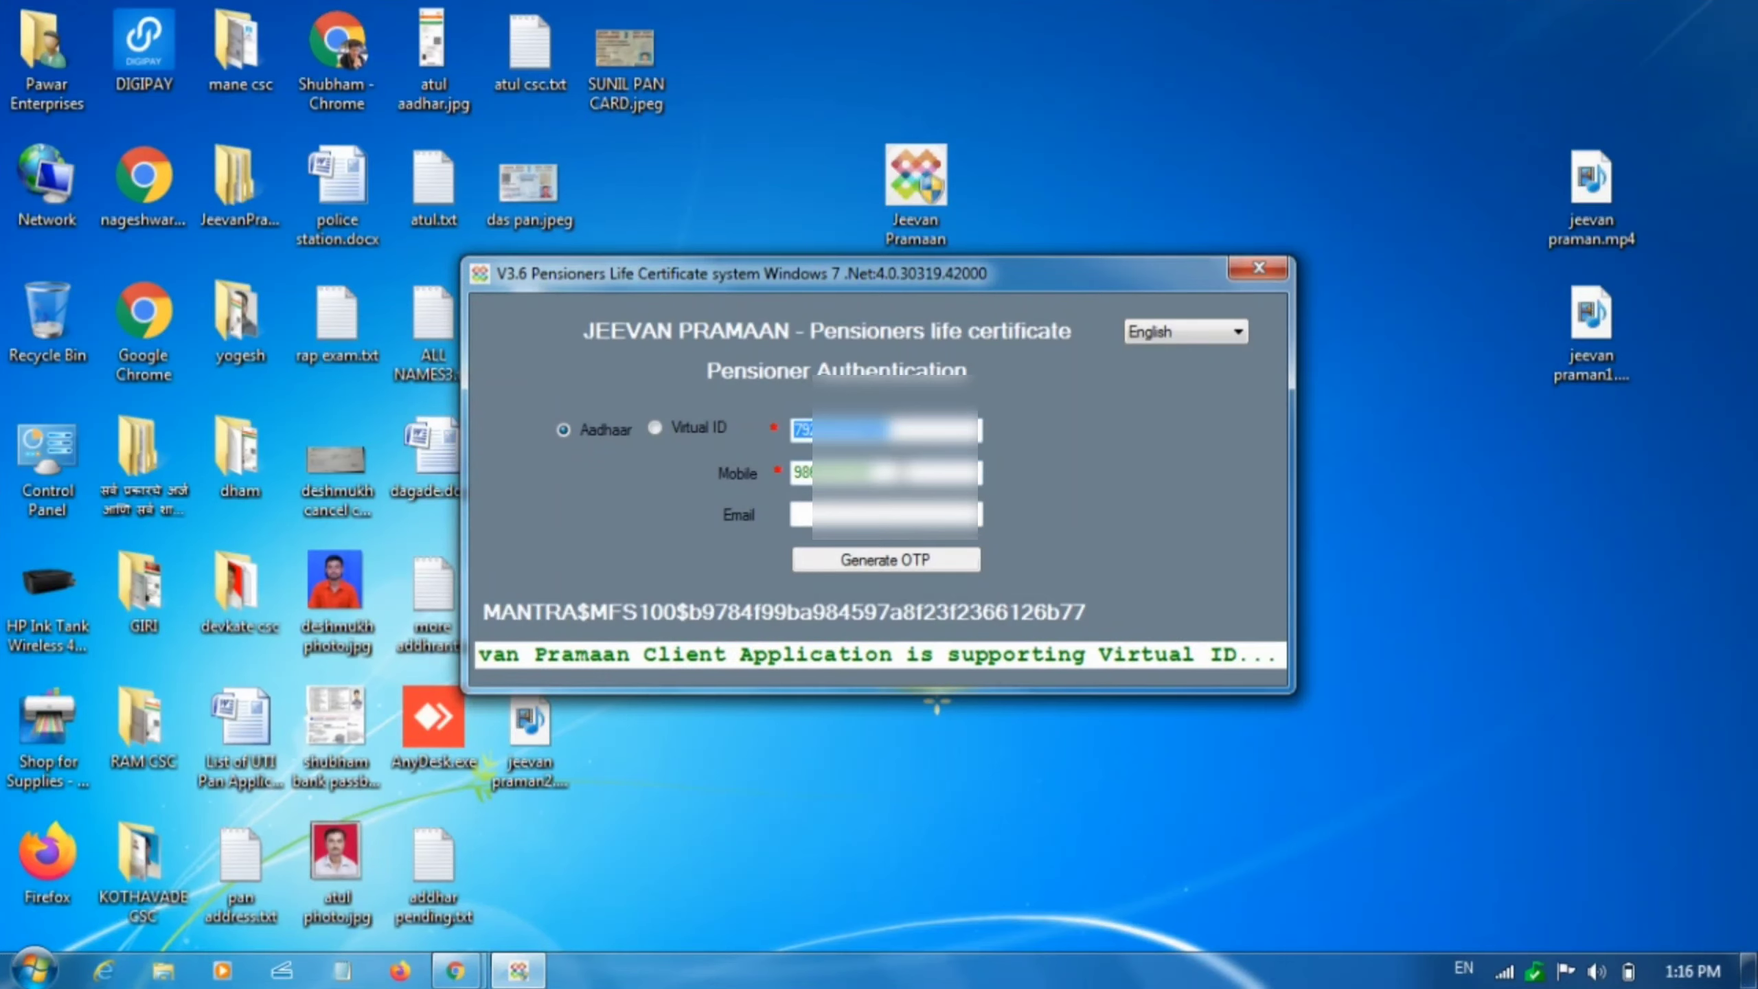
key(Tab)
key(Tab)
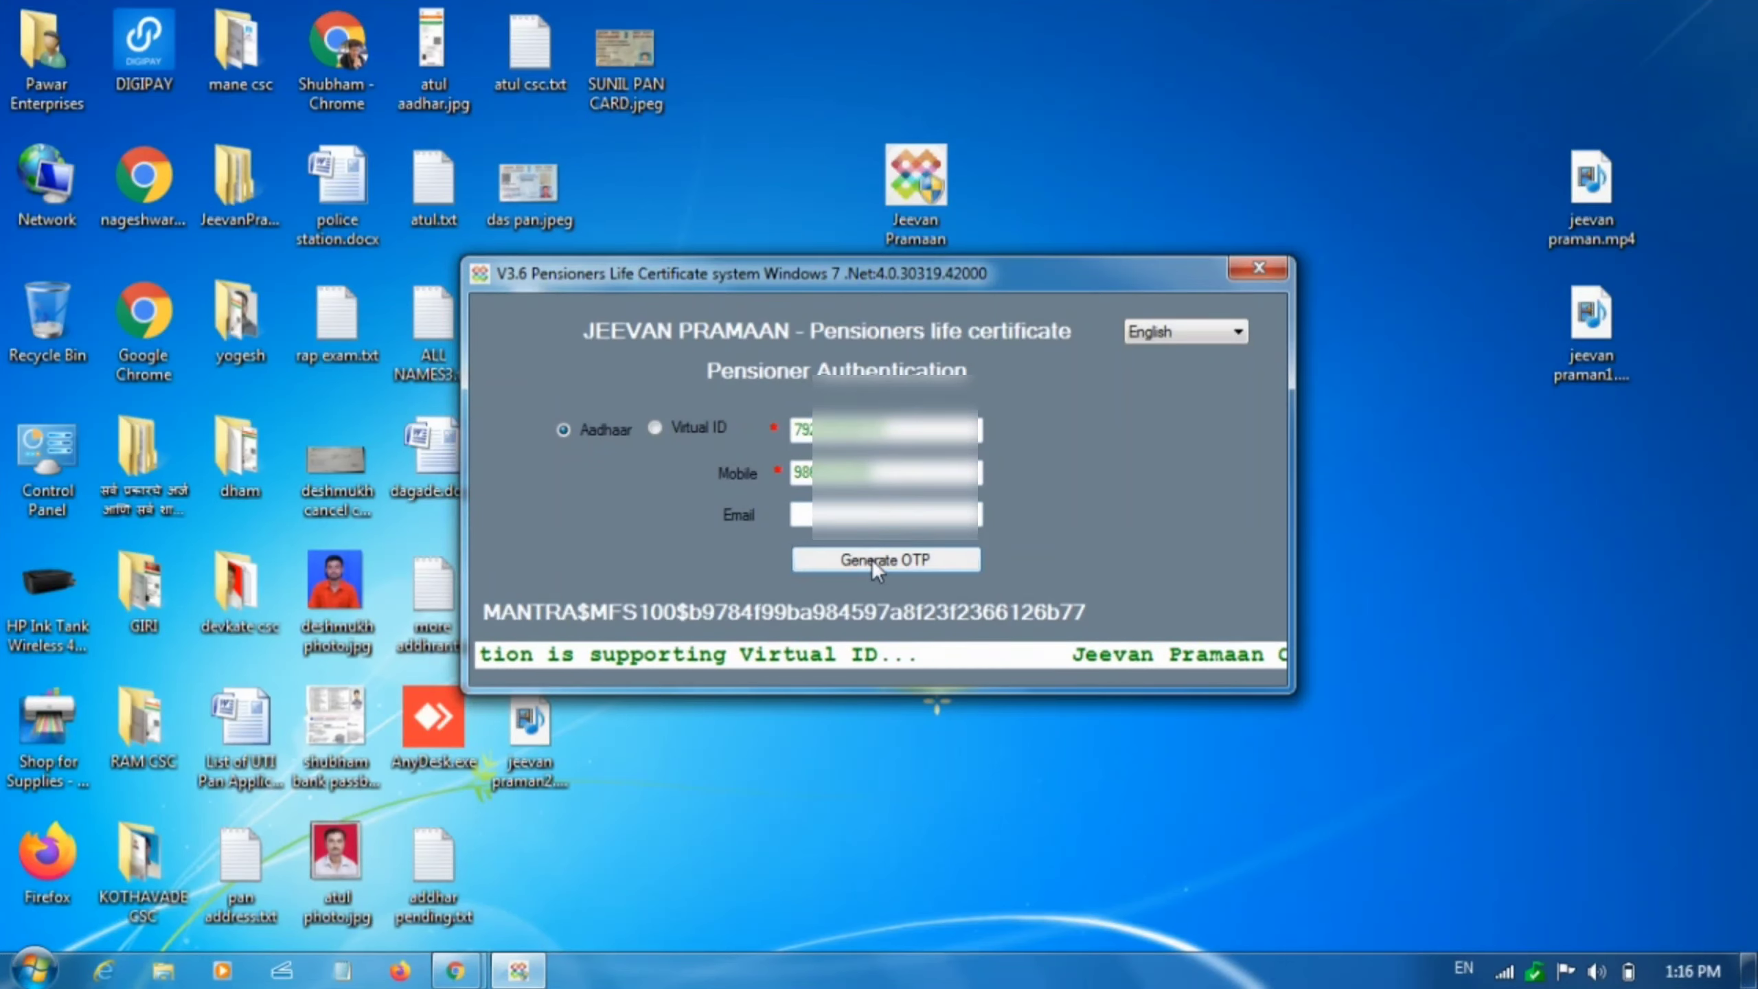
click(913, 554)
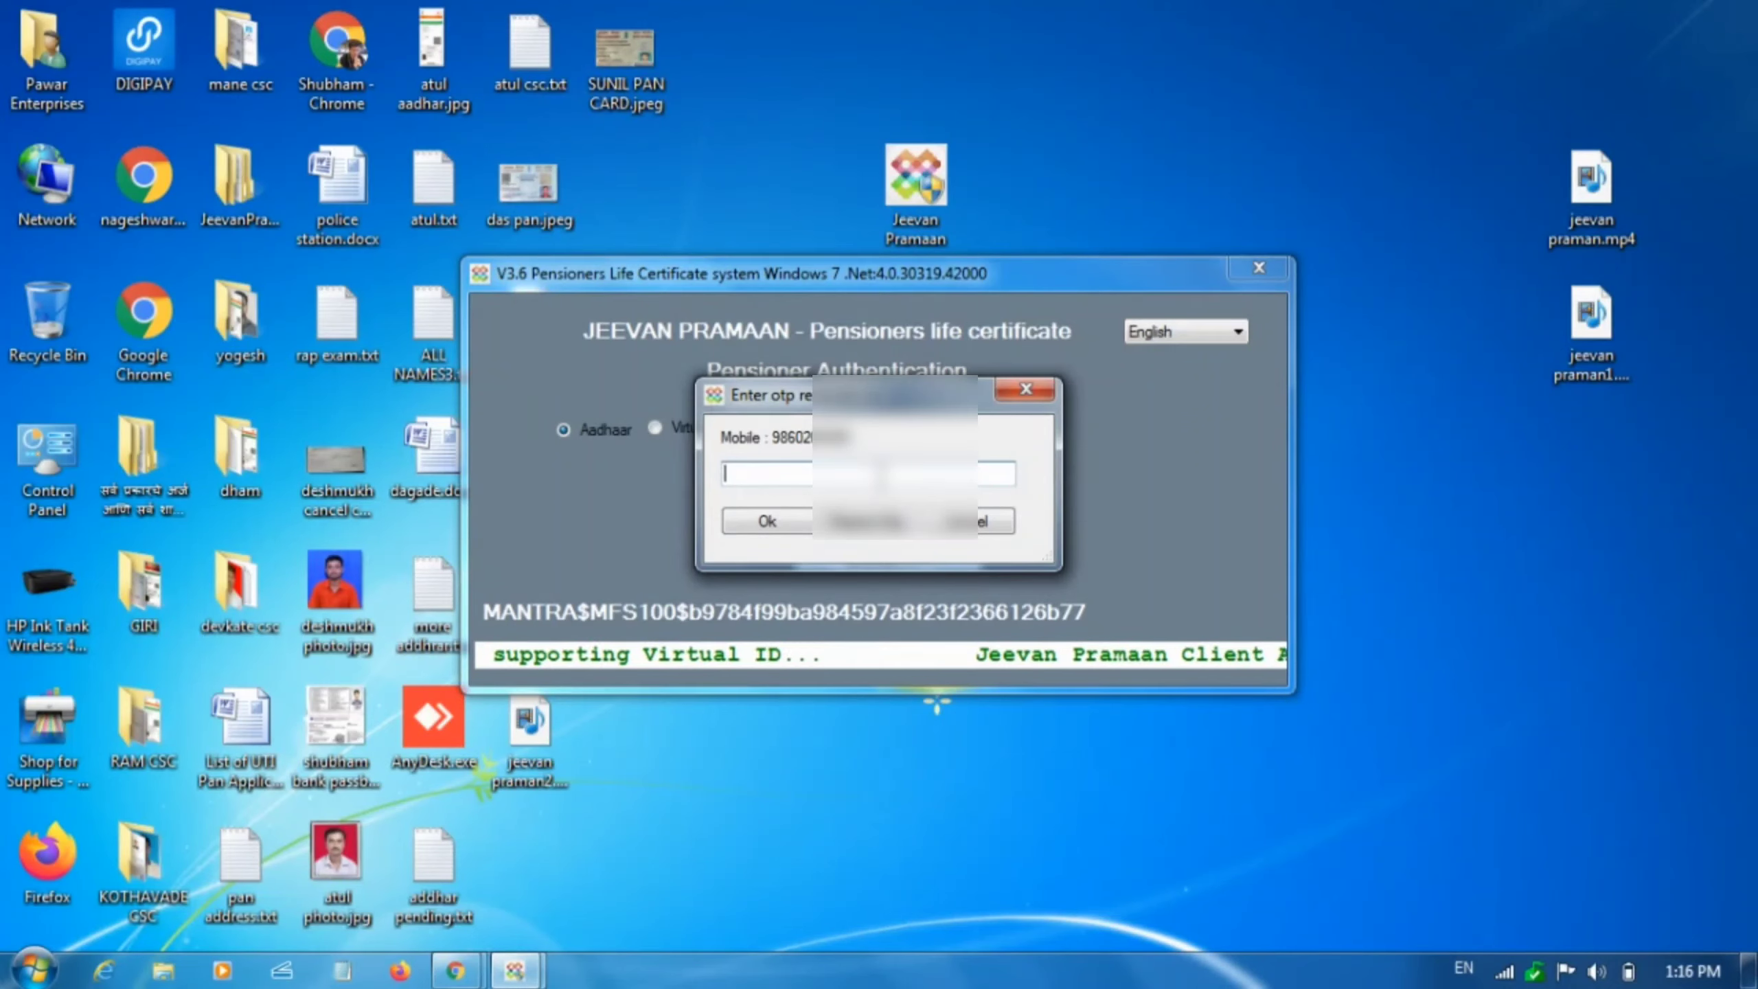
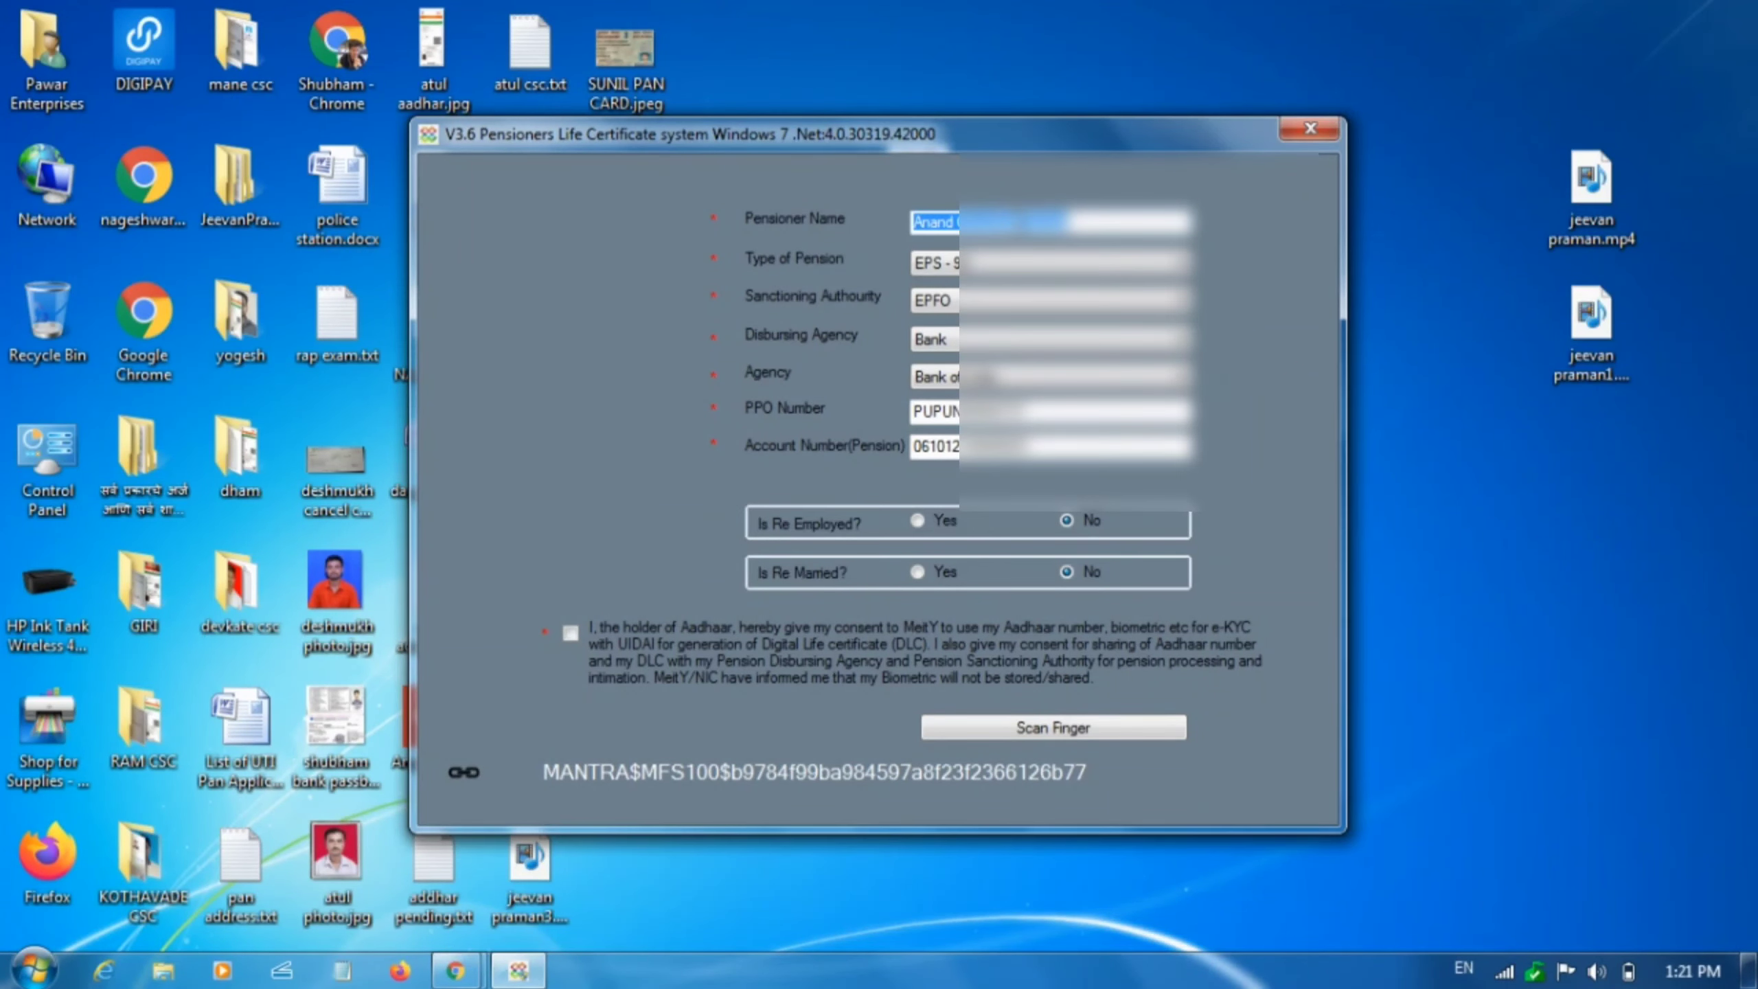
Focus the PPO Number field, then bring Chrome's PP Enquiry pensioners' portal window forward
click(947, 423)
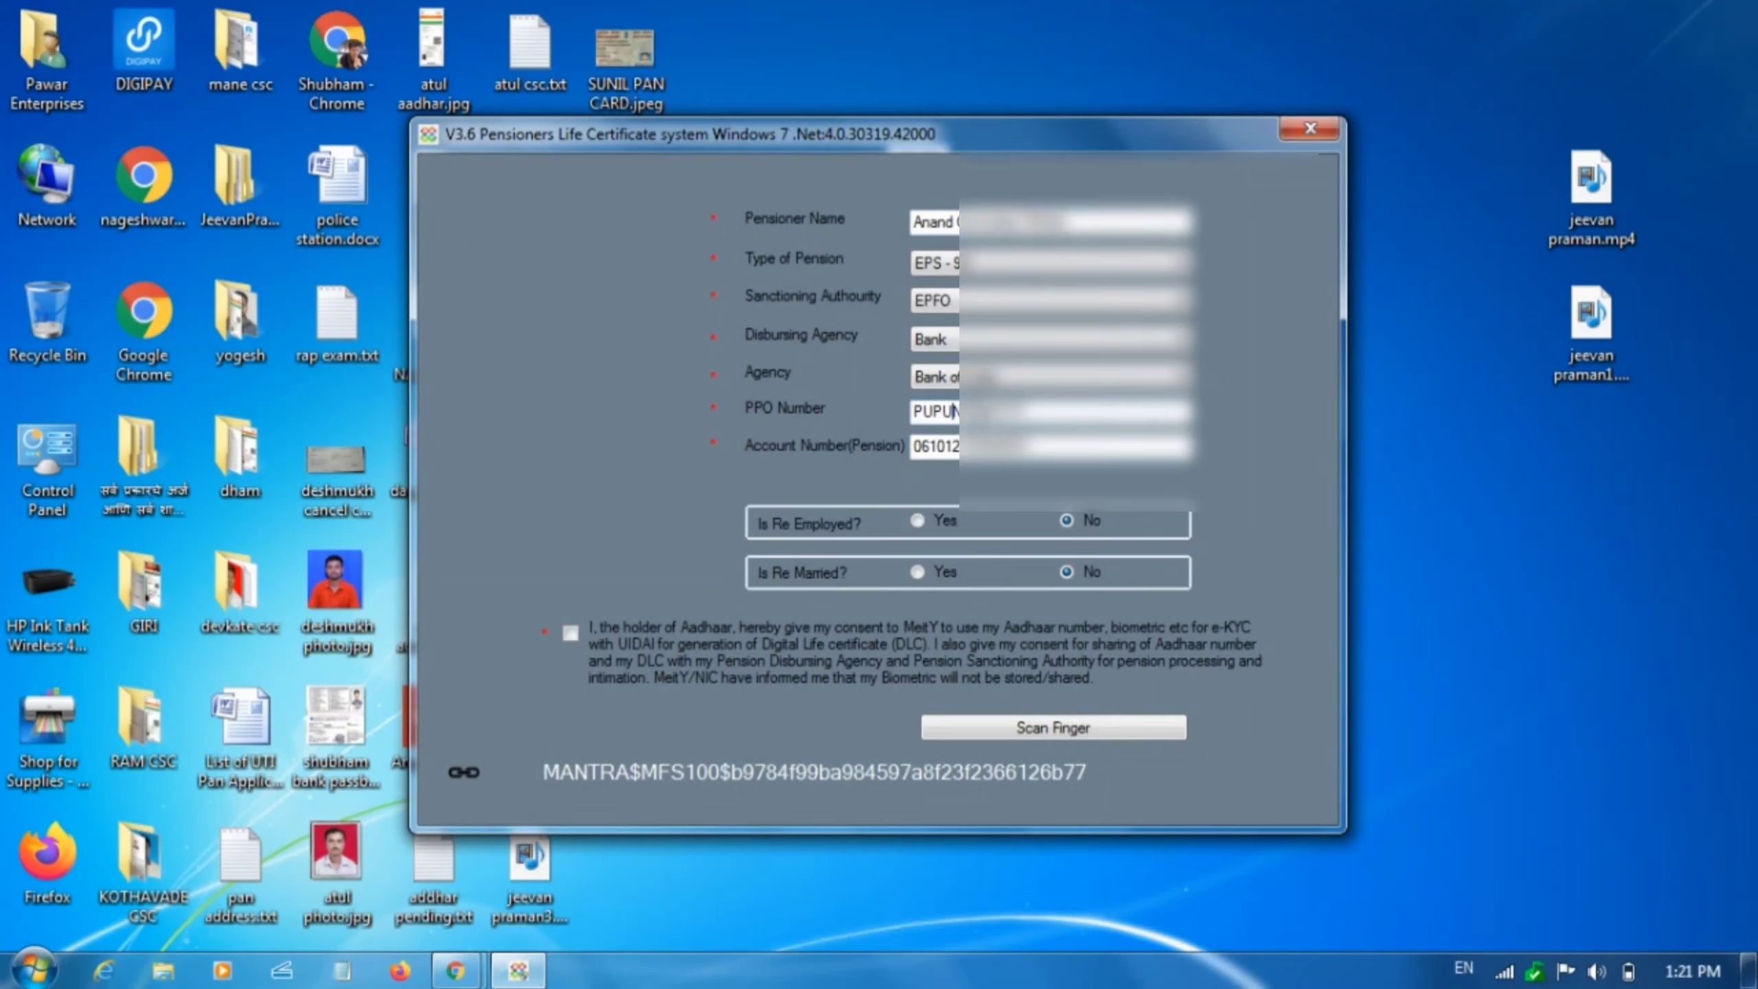
mouse_move(454, 971)
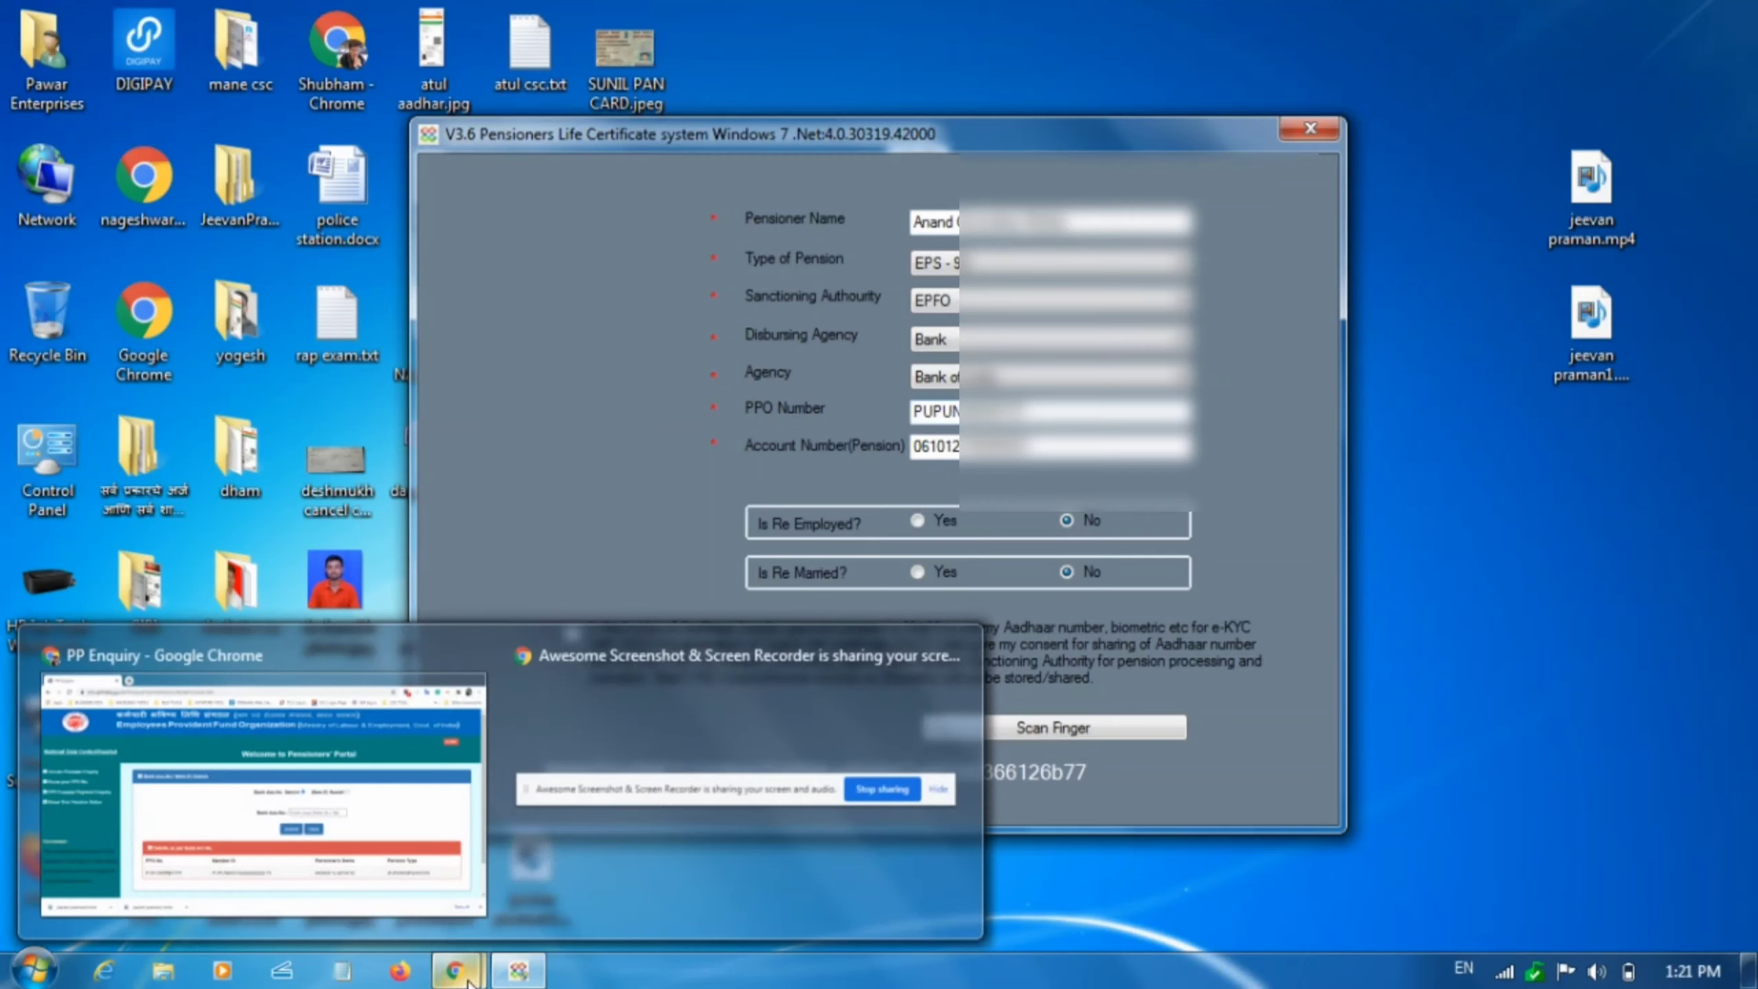
click(413, 831)
click(293, 67)
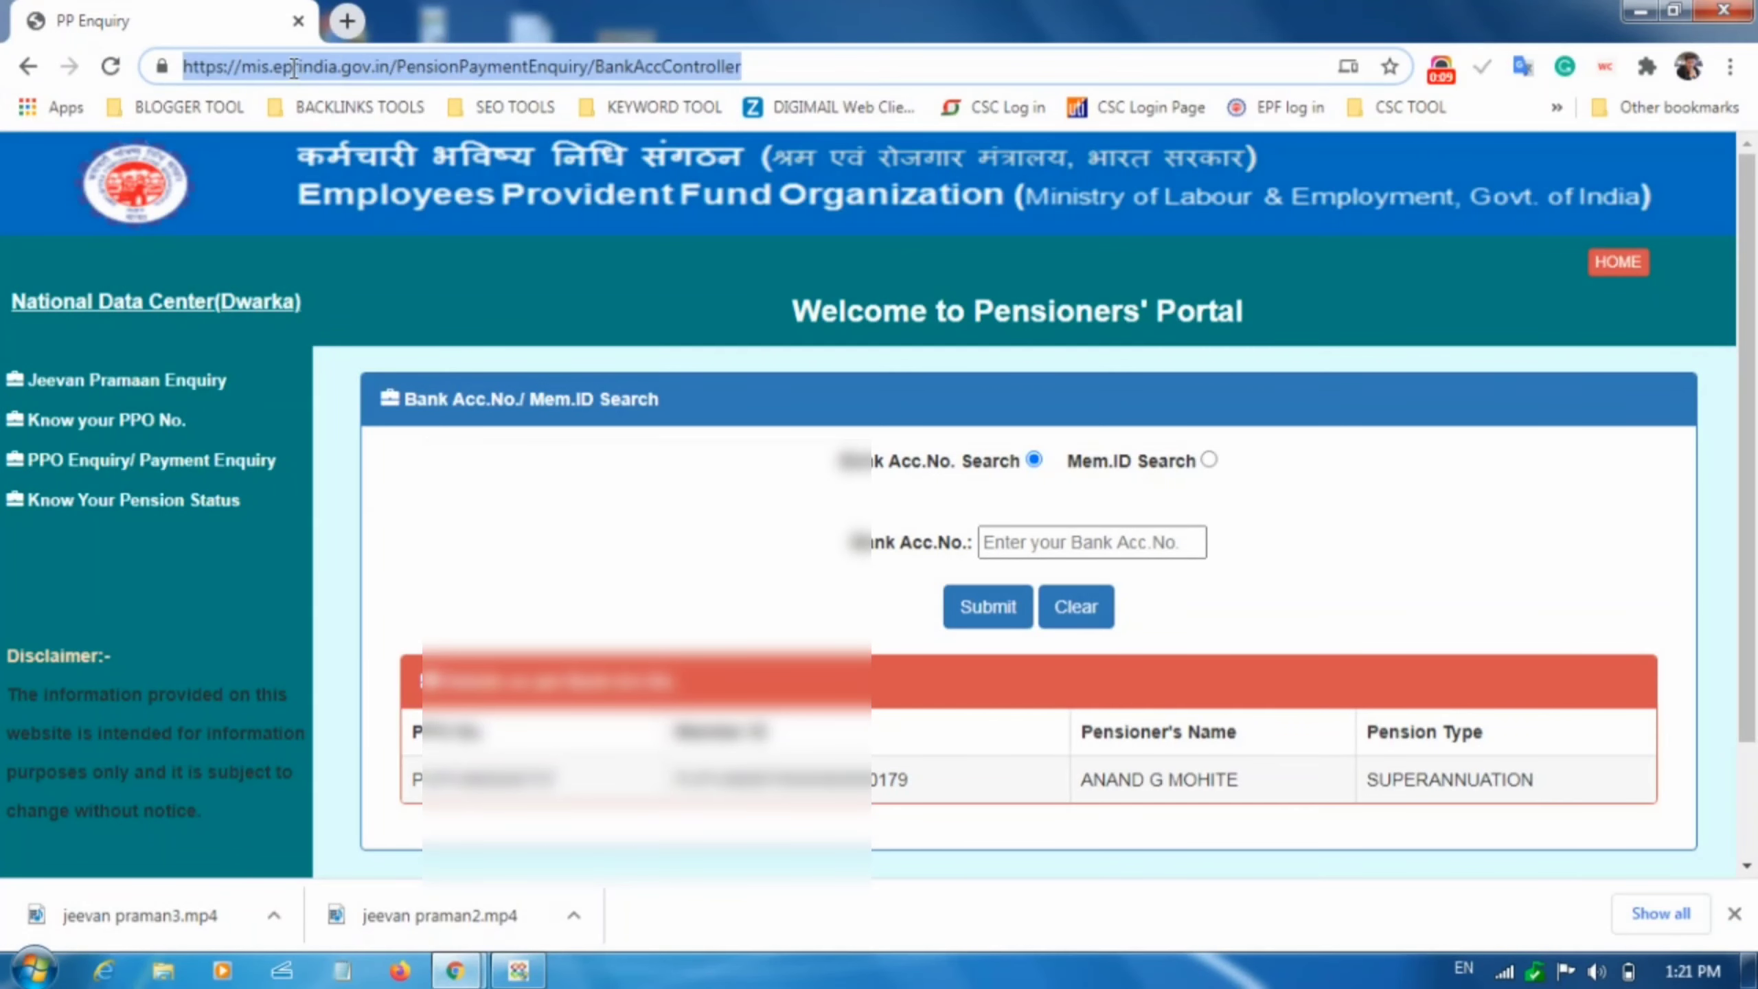
Run the bank account search, dismiss the empty-value alert, select the PPO number, and return to Jeevan Pramaan
click(1027, 541)
key(Return)
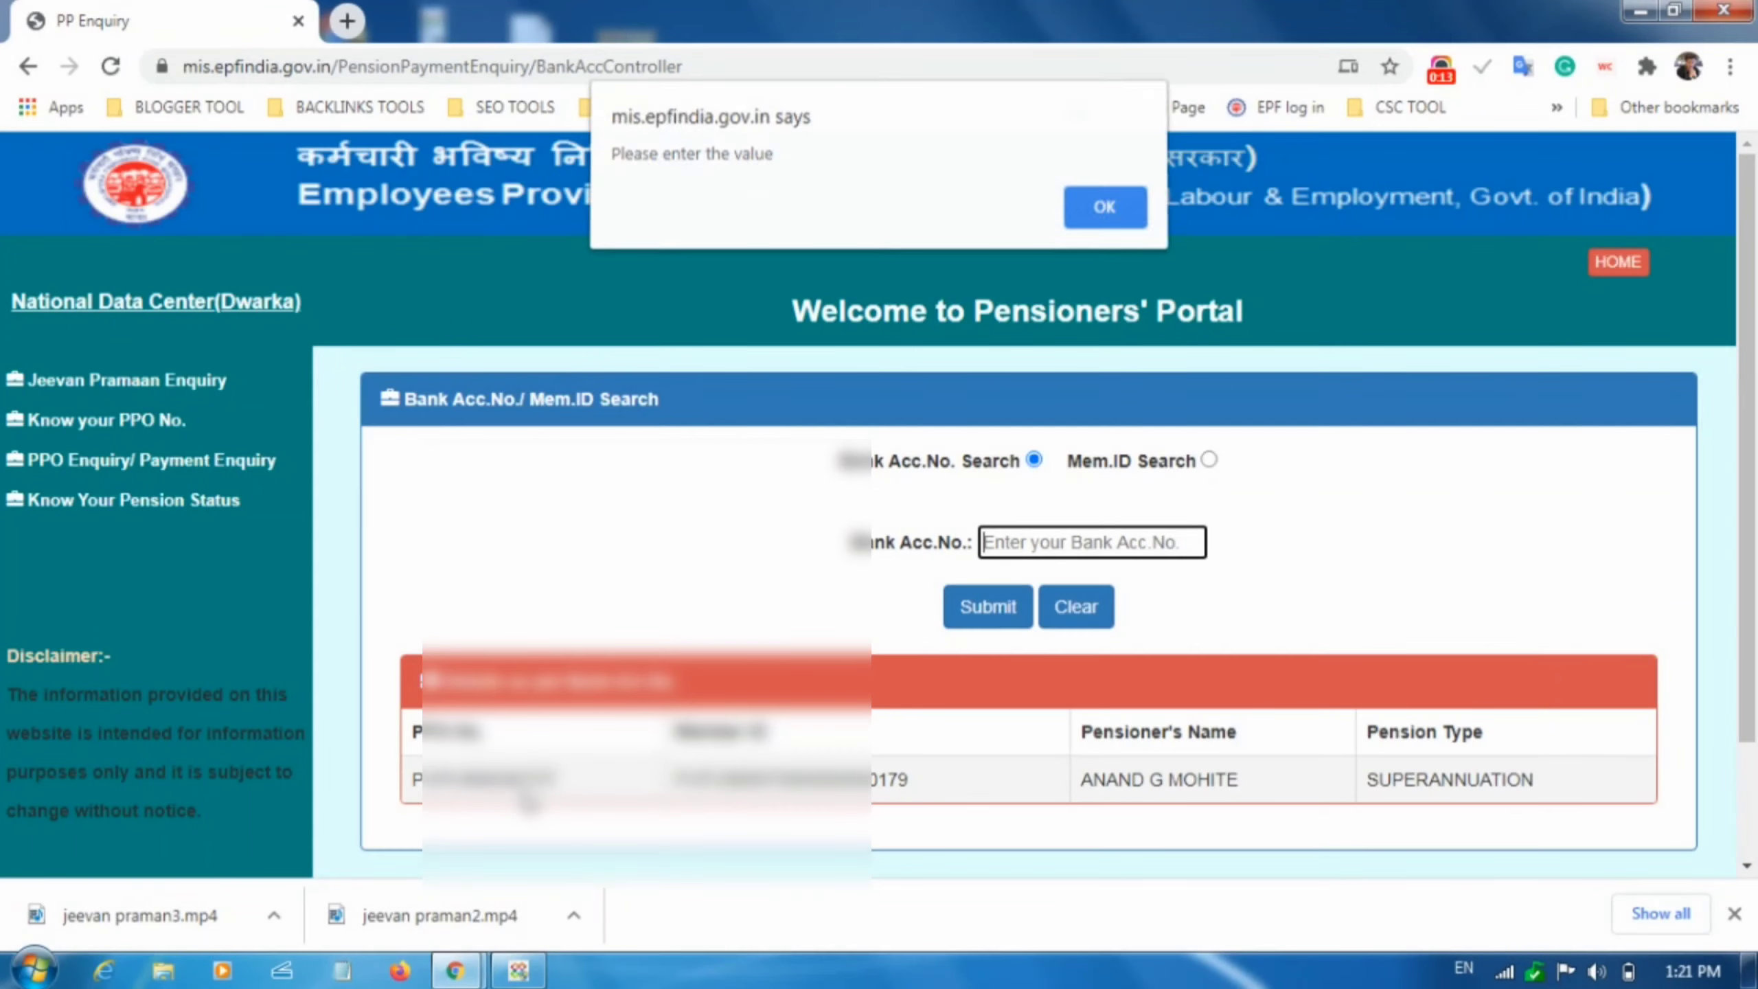
click(1117, 223)
double_click(493, 777)
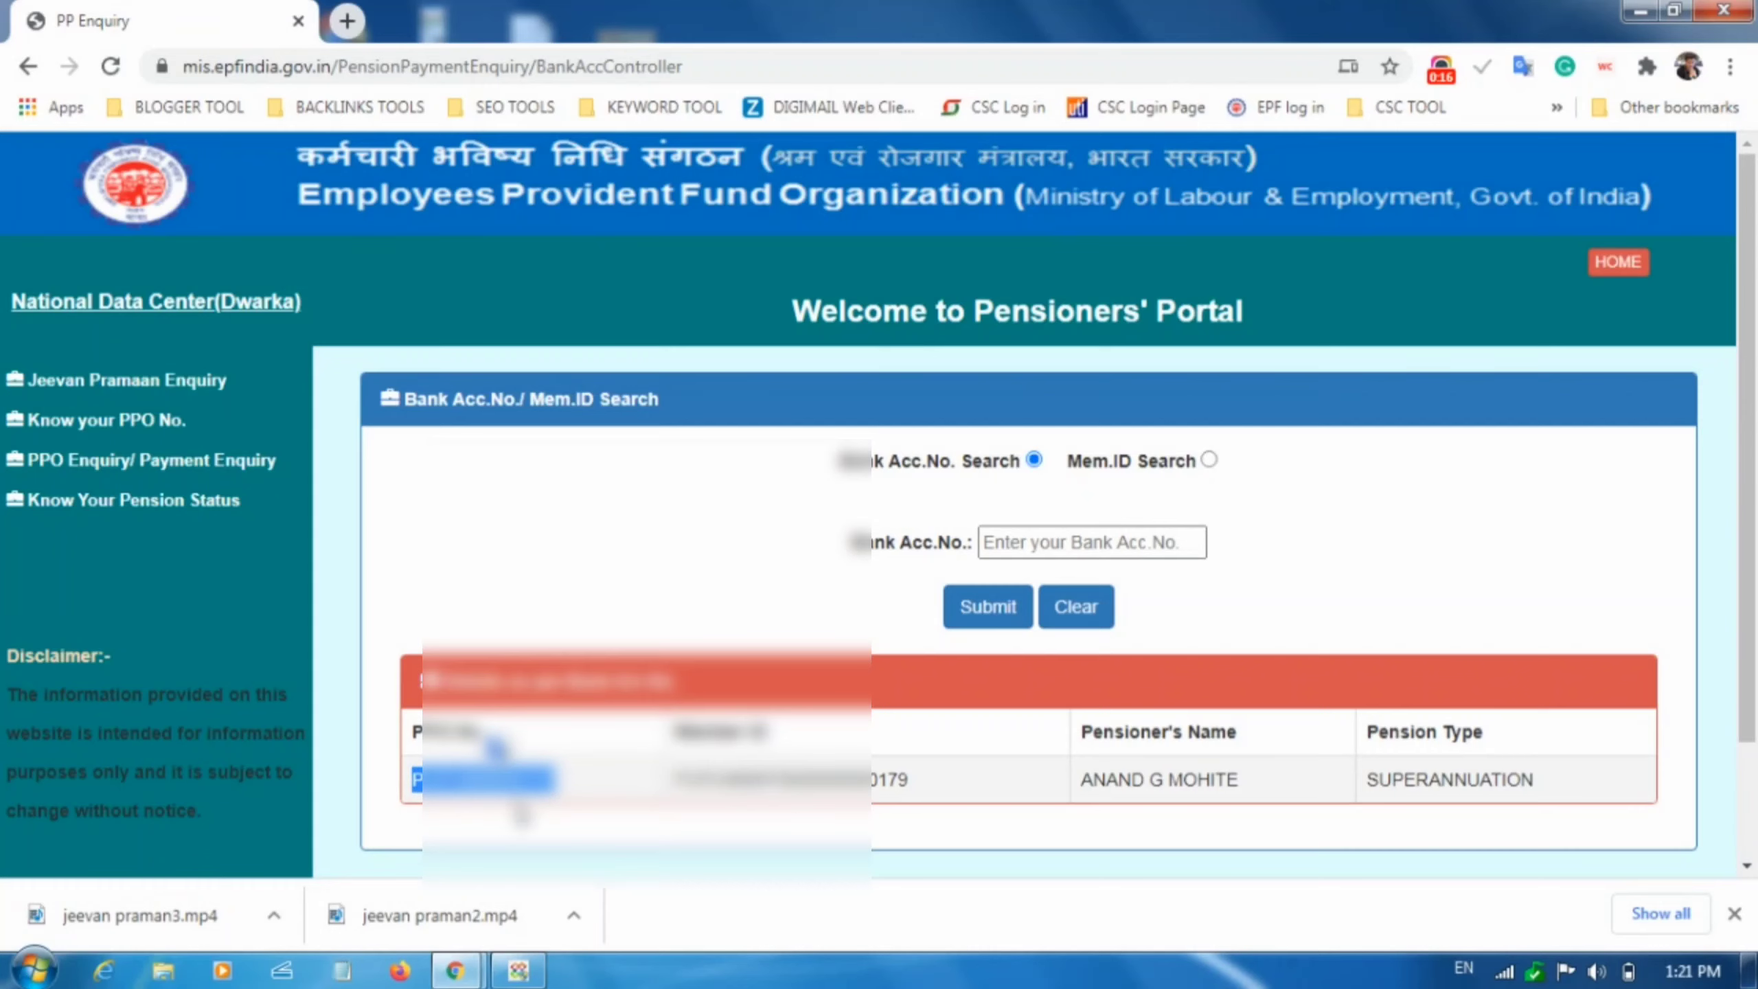
click(517, 971)
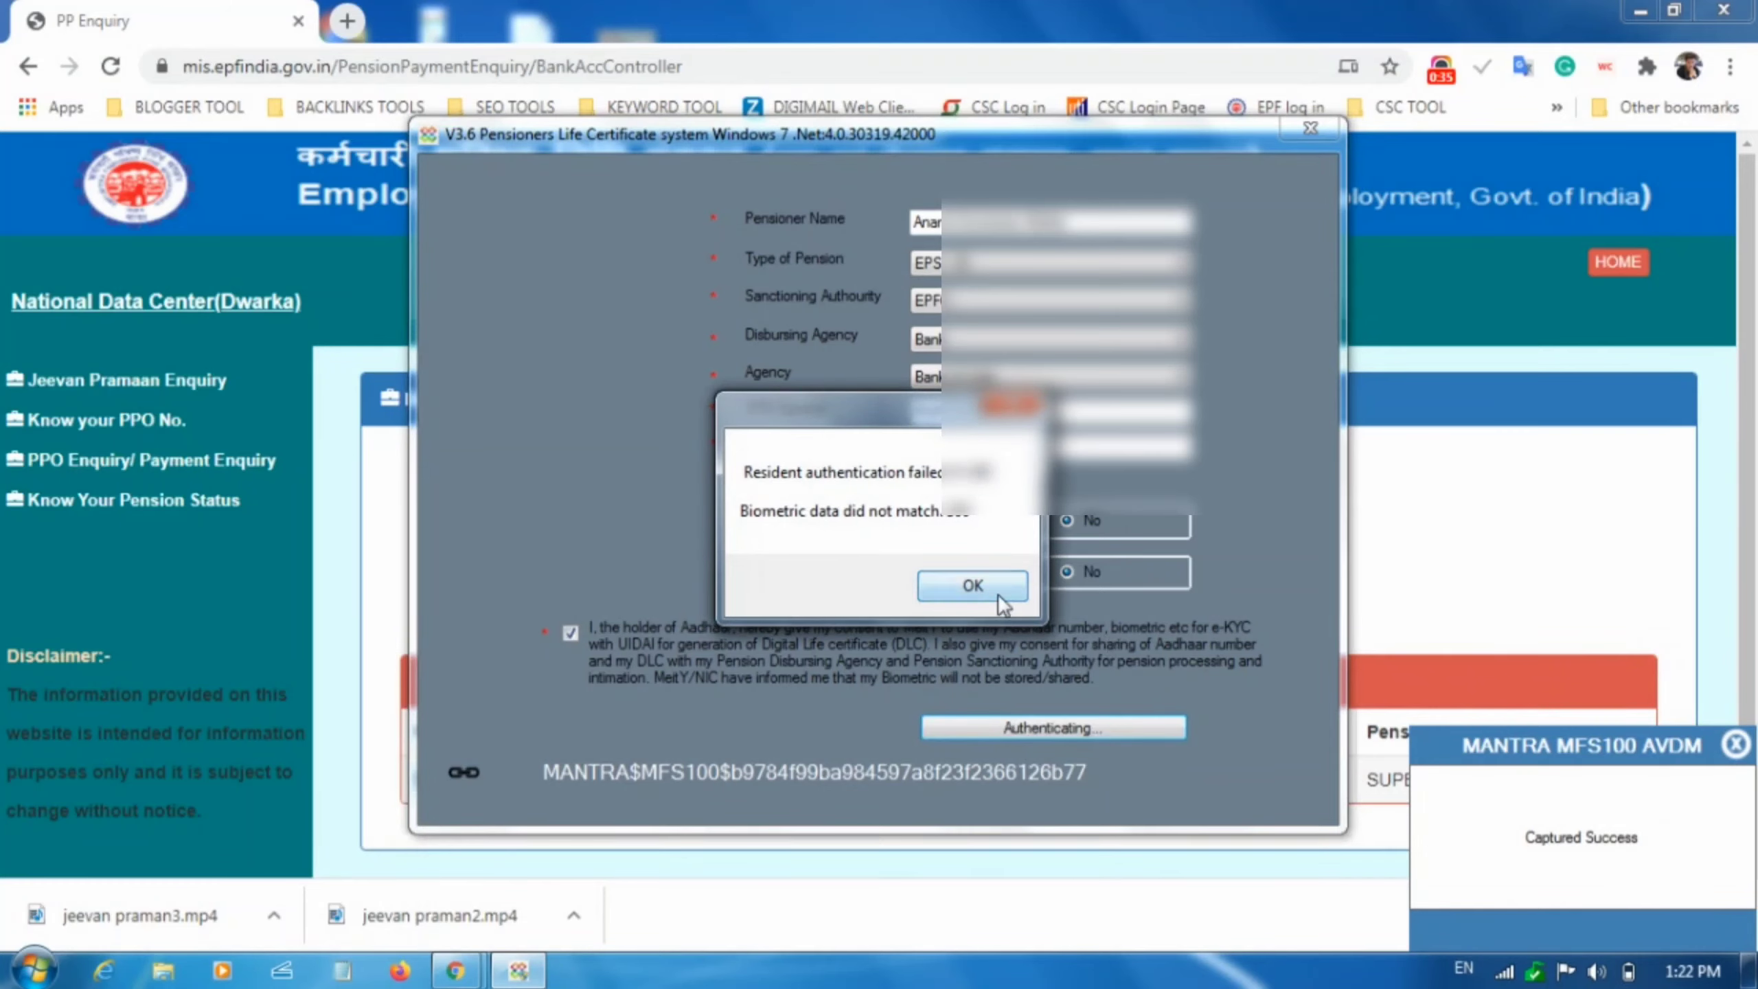
Dismiss the biometric mismatch message and rescan the pensioner's fingerprint to generate the certificate
click(972, 585)
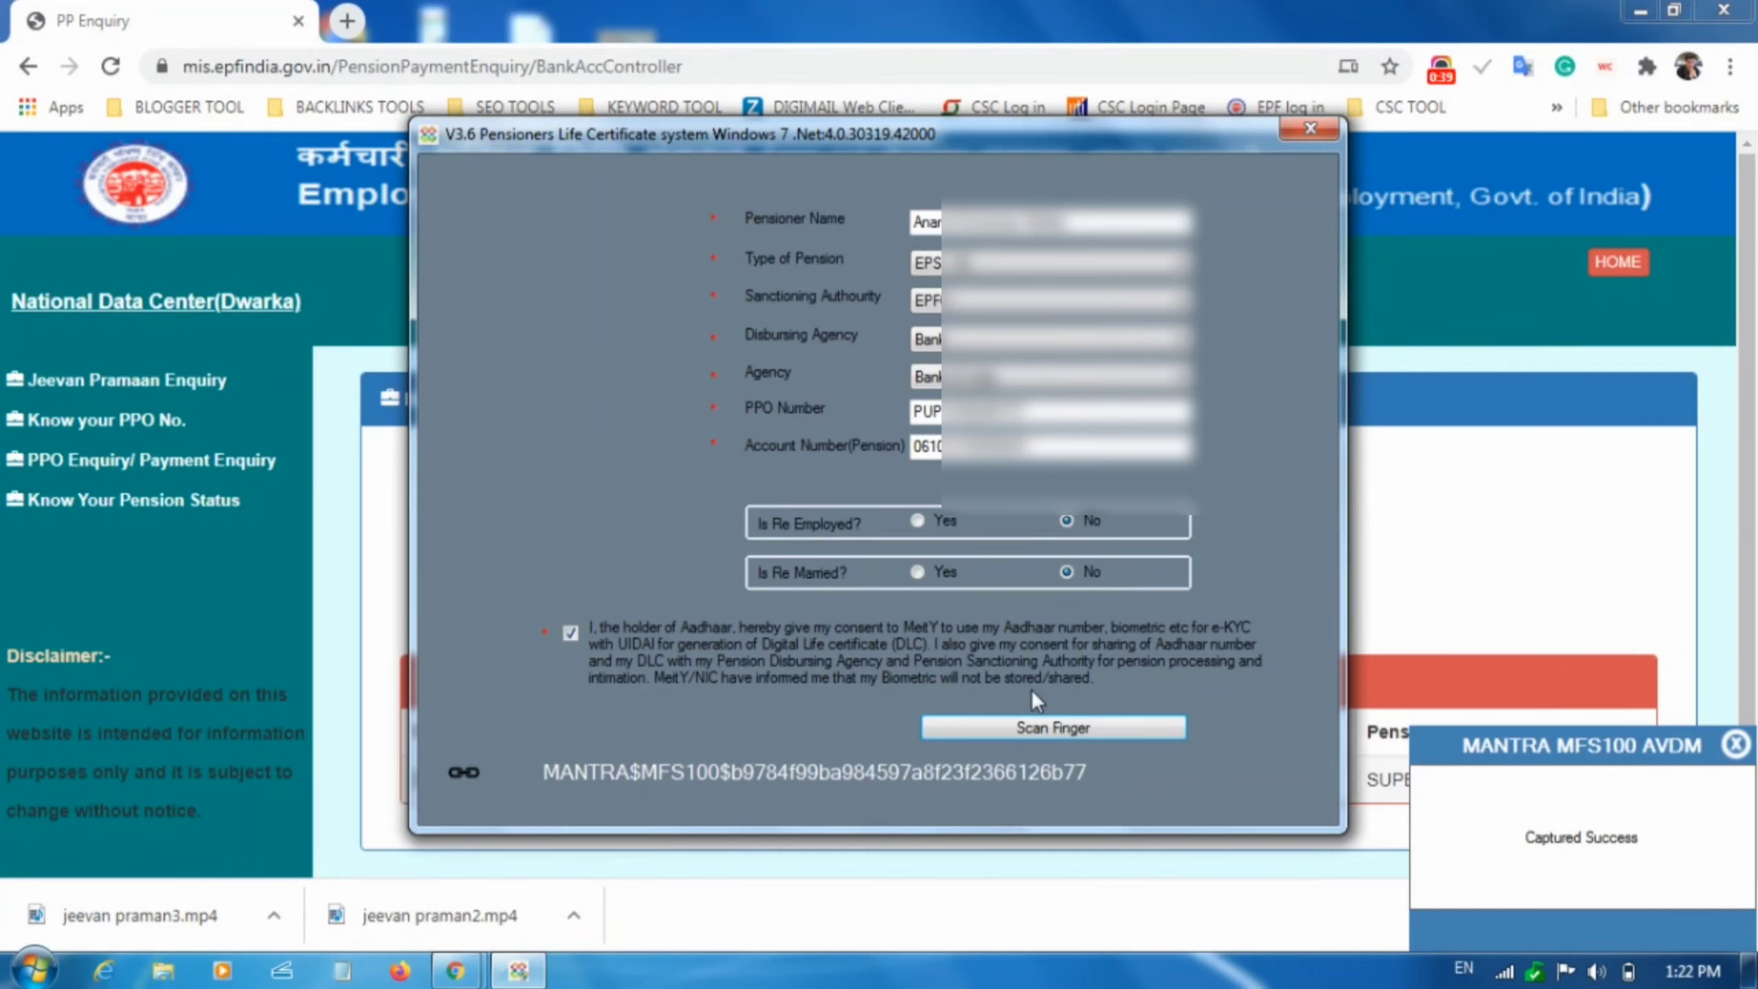
click(1009, 727)
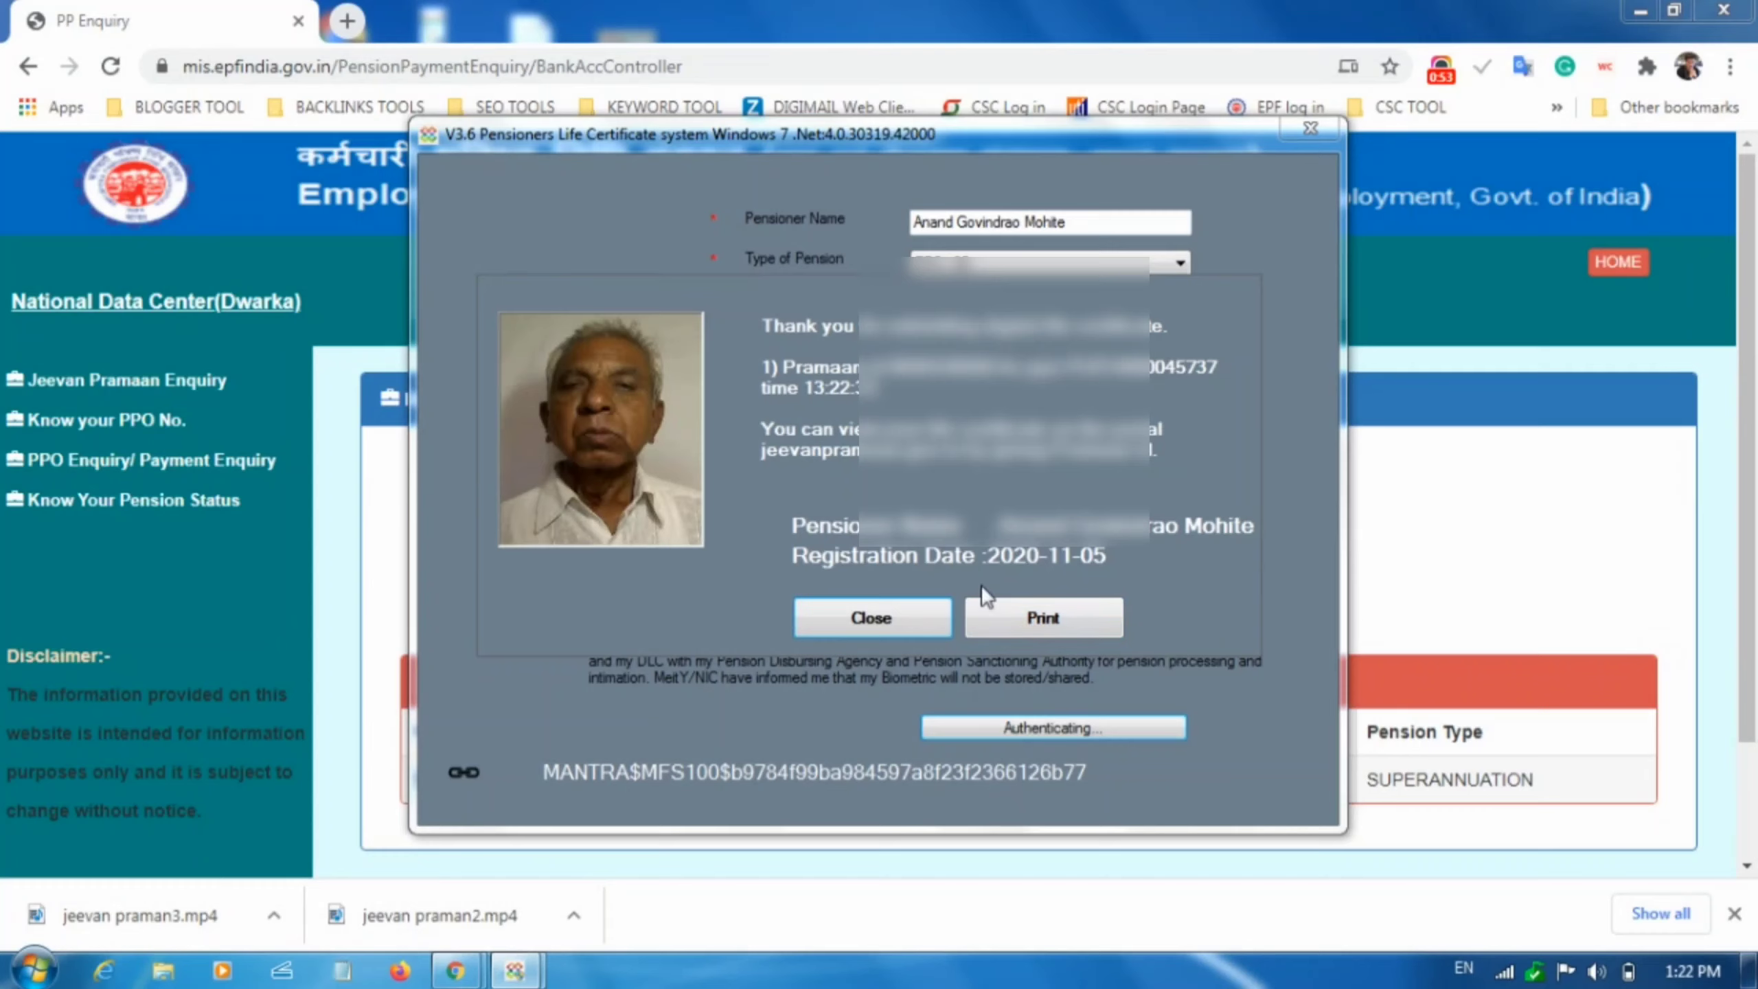
Launch Snipping Tool via a 'sni' search and snip the life certificate confirmation dialog
click(34, 971)
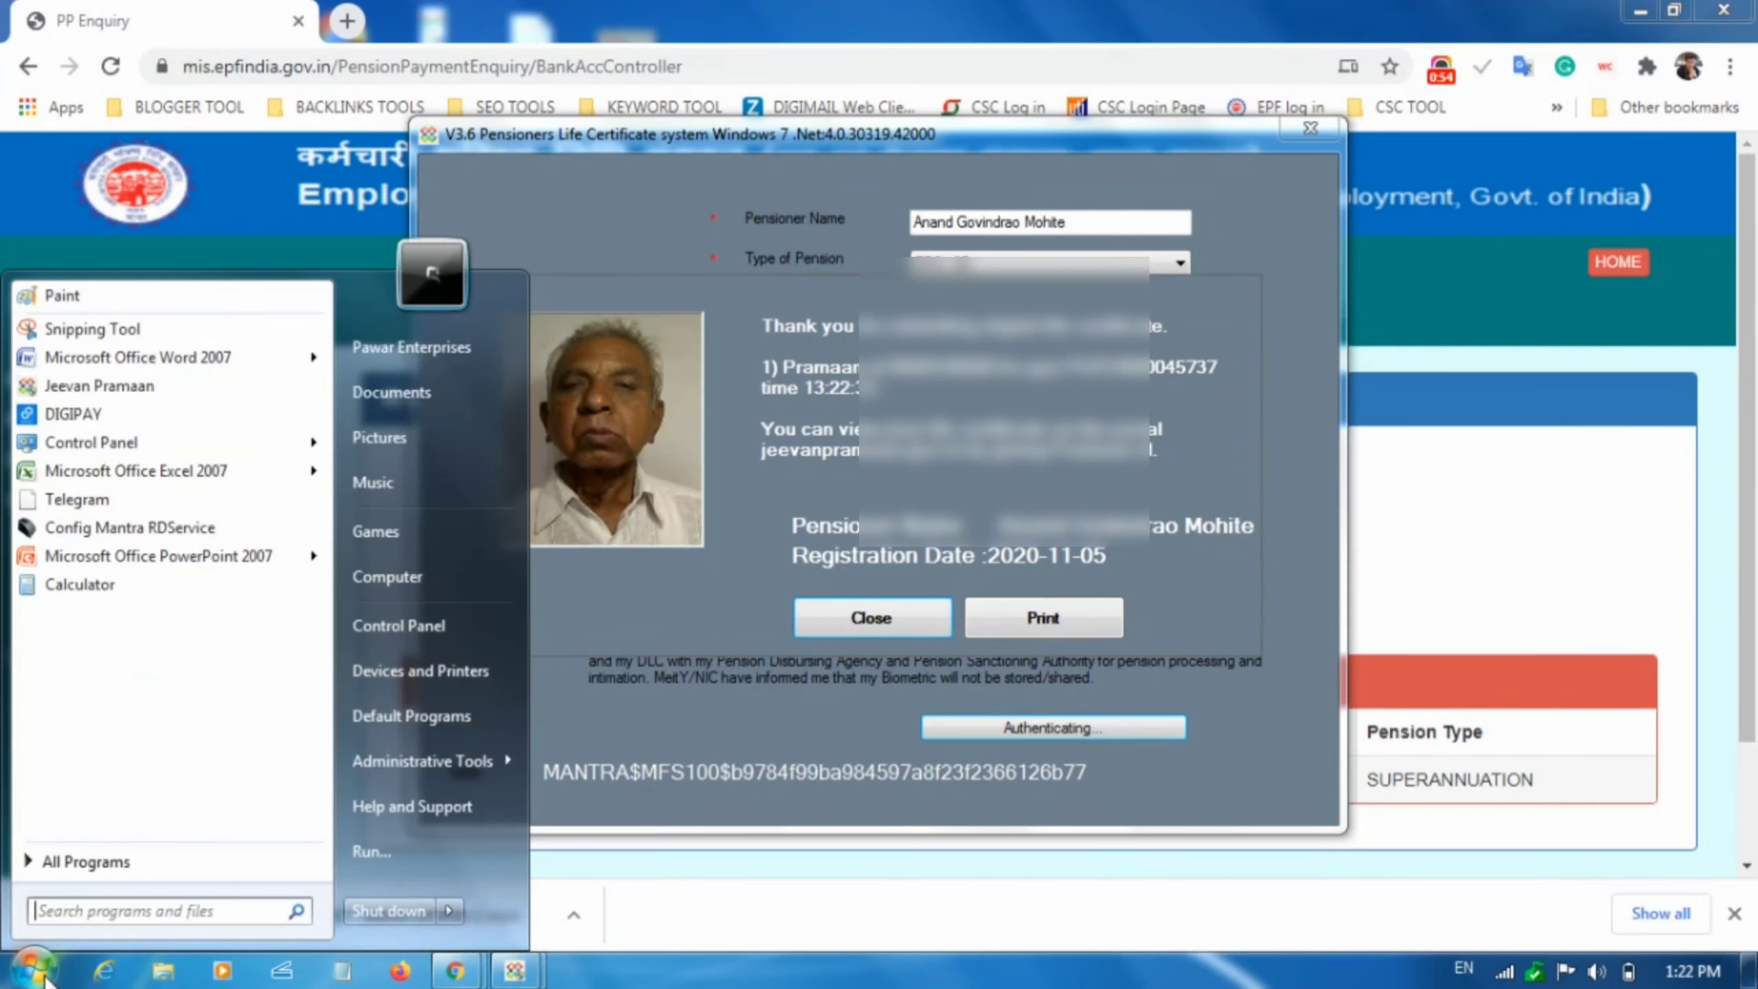
text(sni)
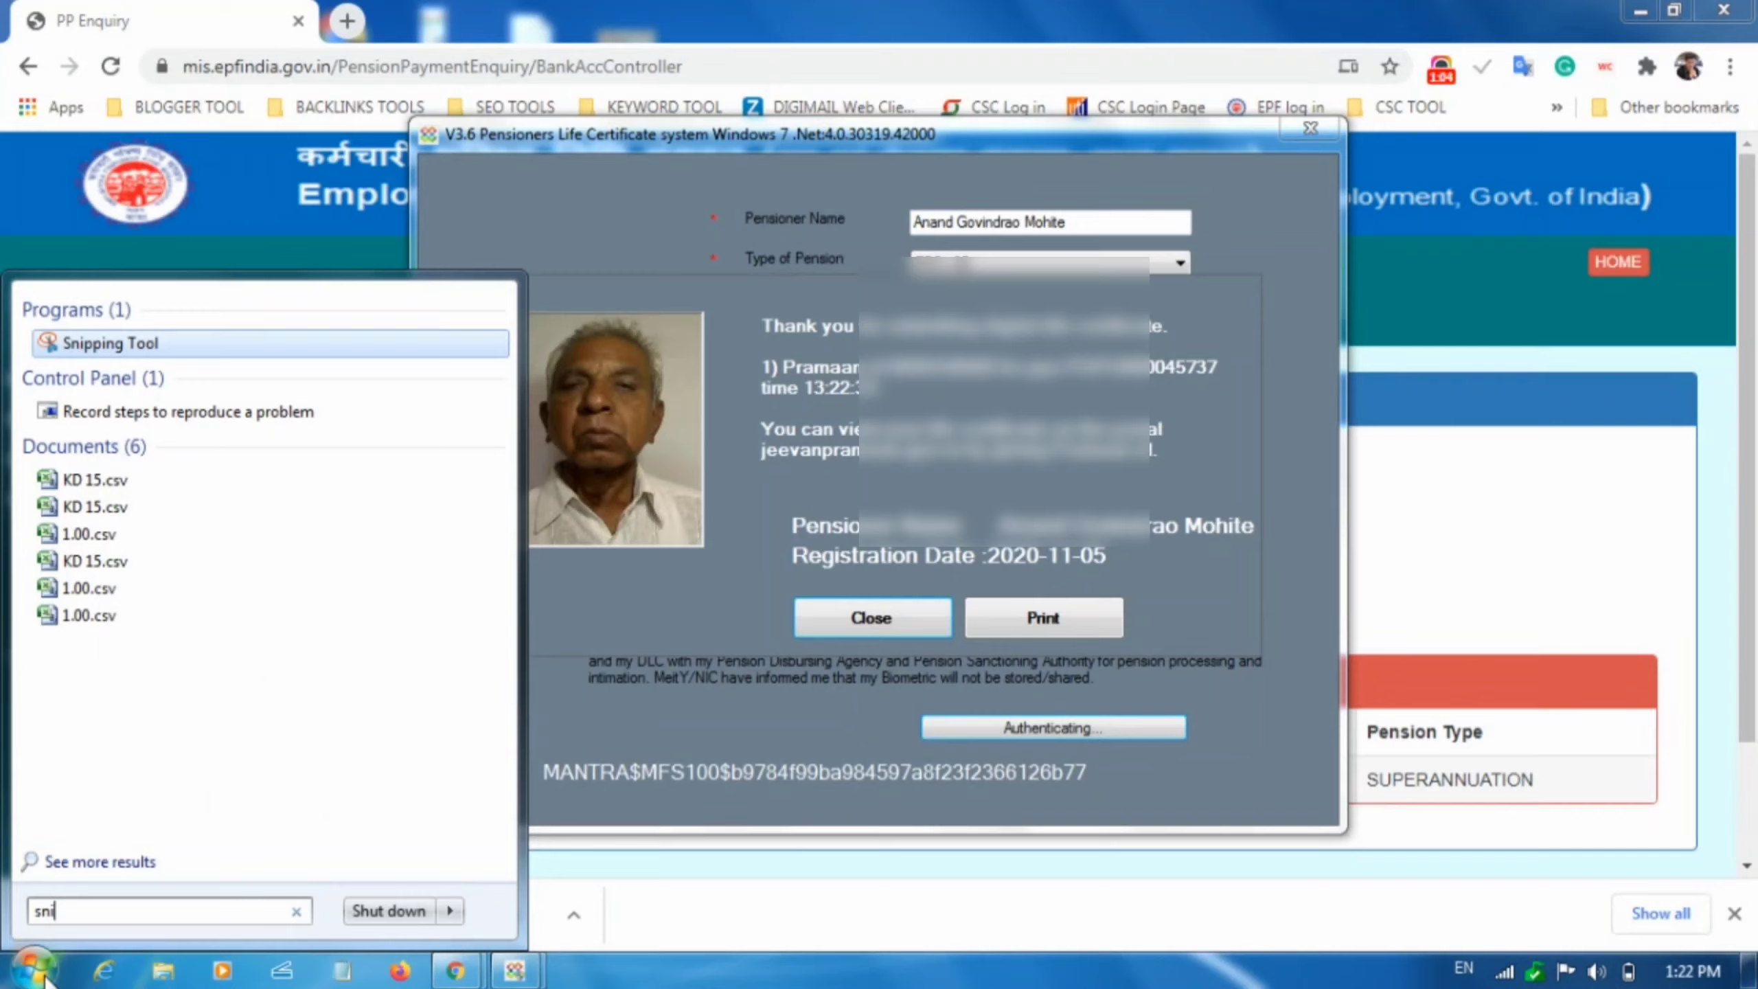
key(Return)
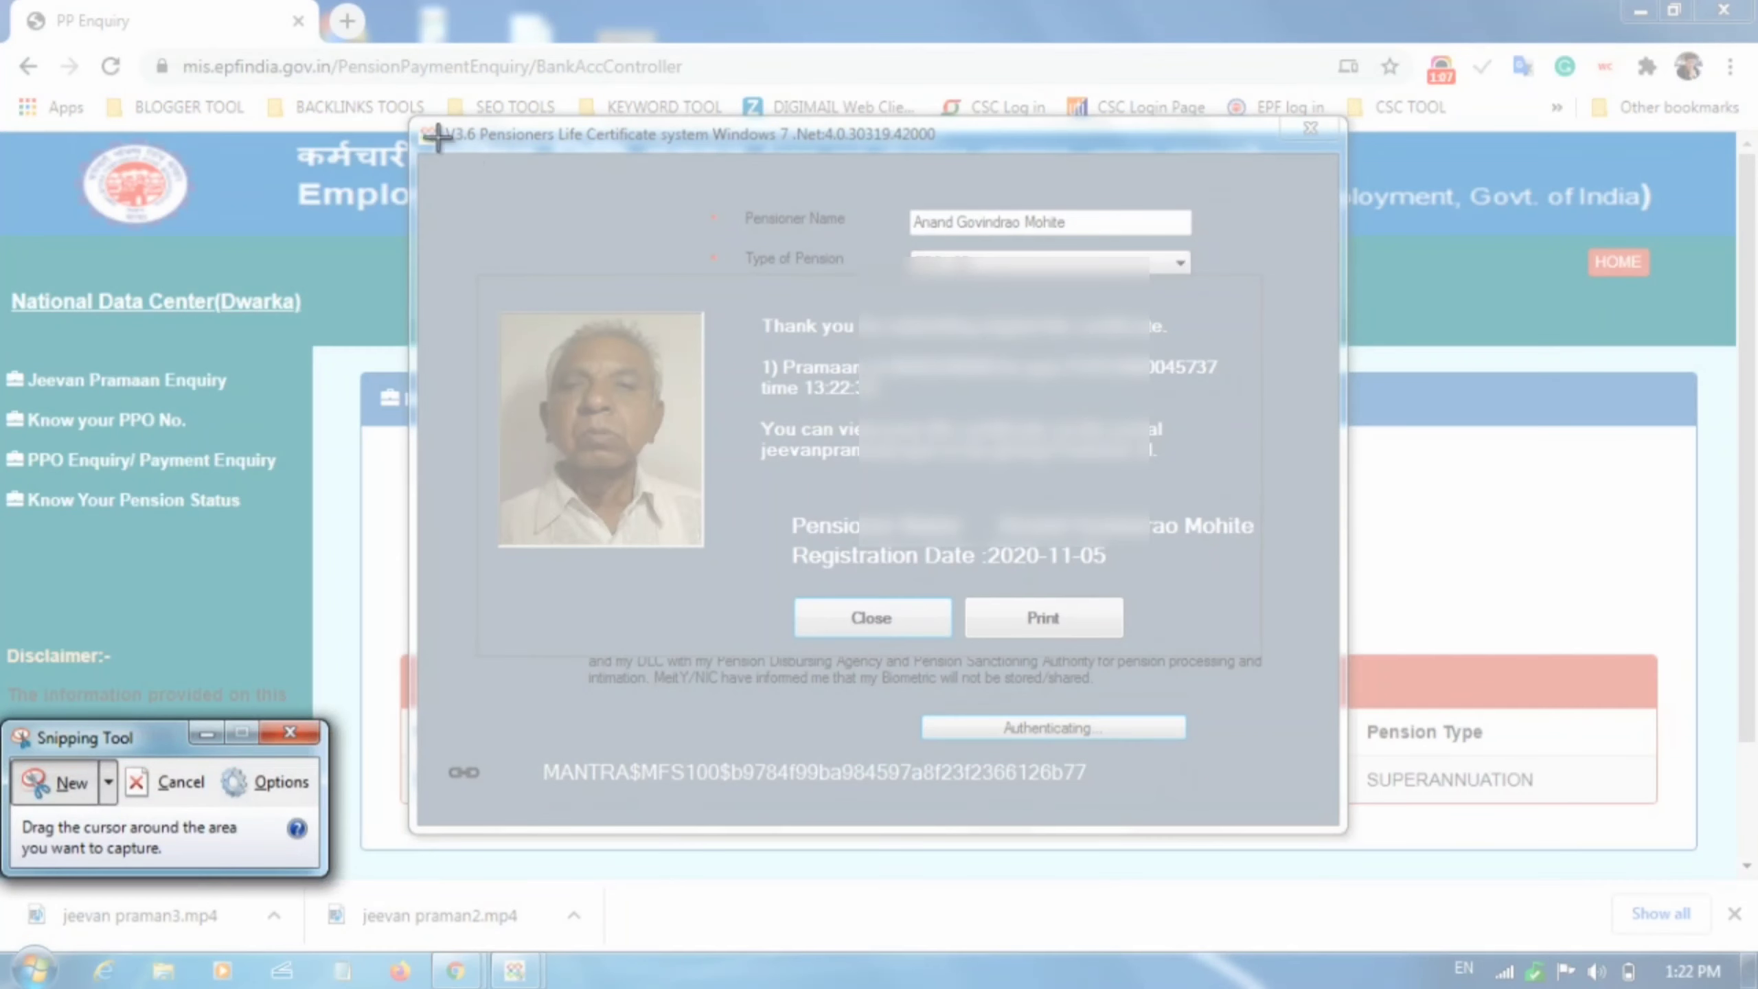
drag(414, 117, 1340, 826)
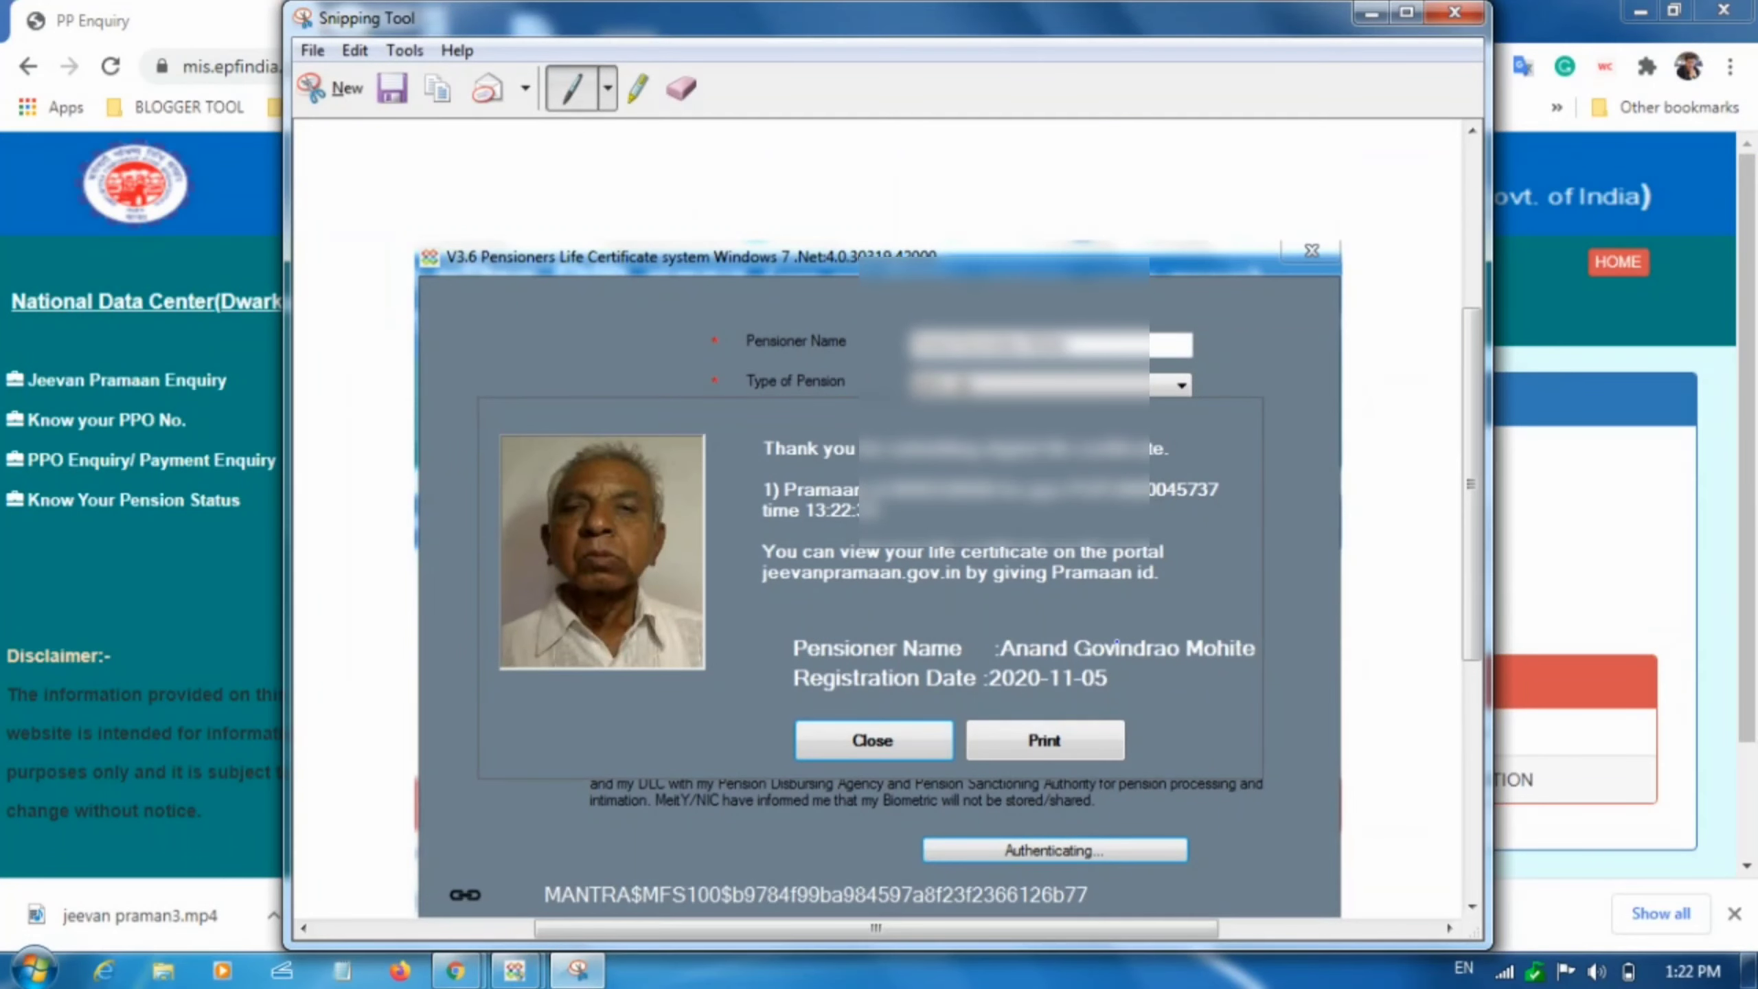
Save the snip to the Desktop as Capture.JPG, then print the generated life certificate
click(392, 88)
click(392, 241)
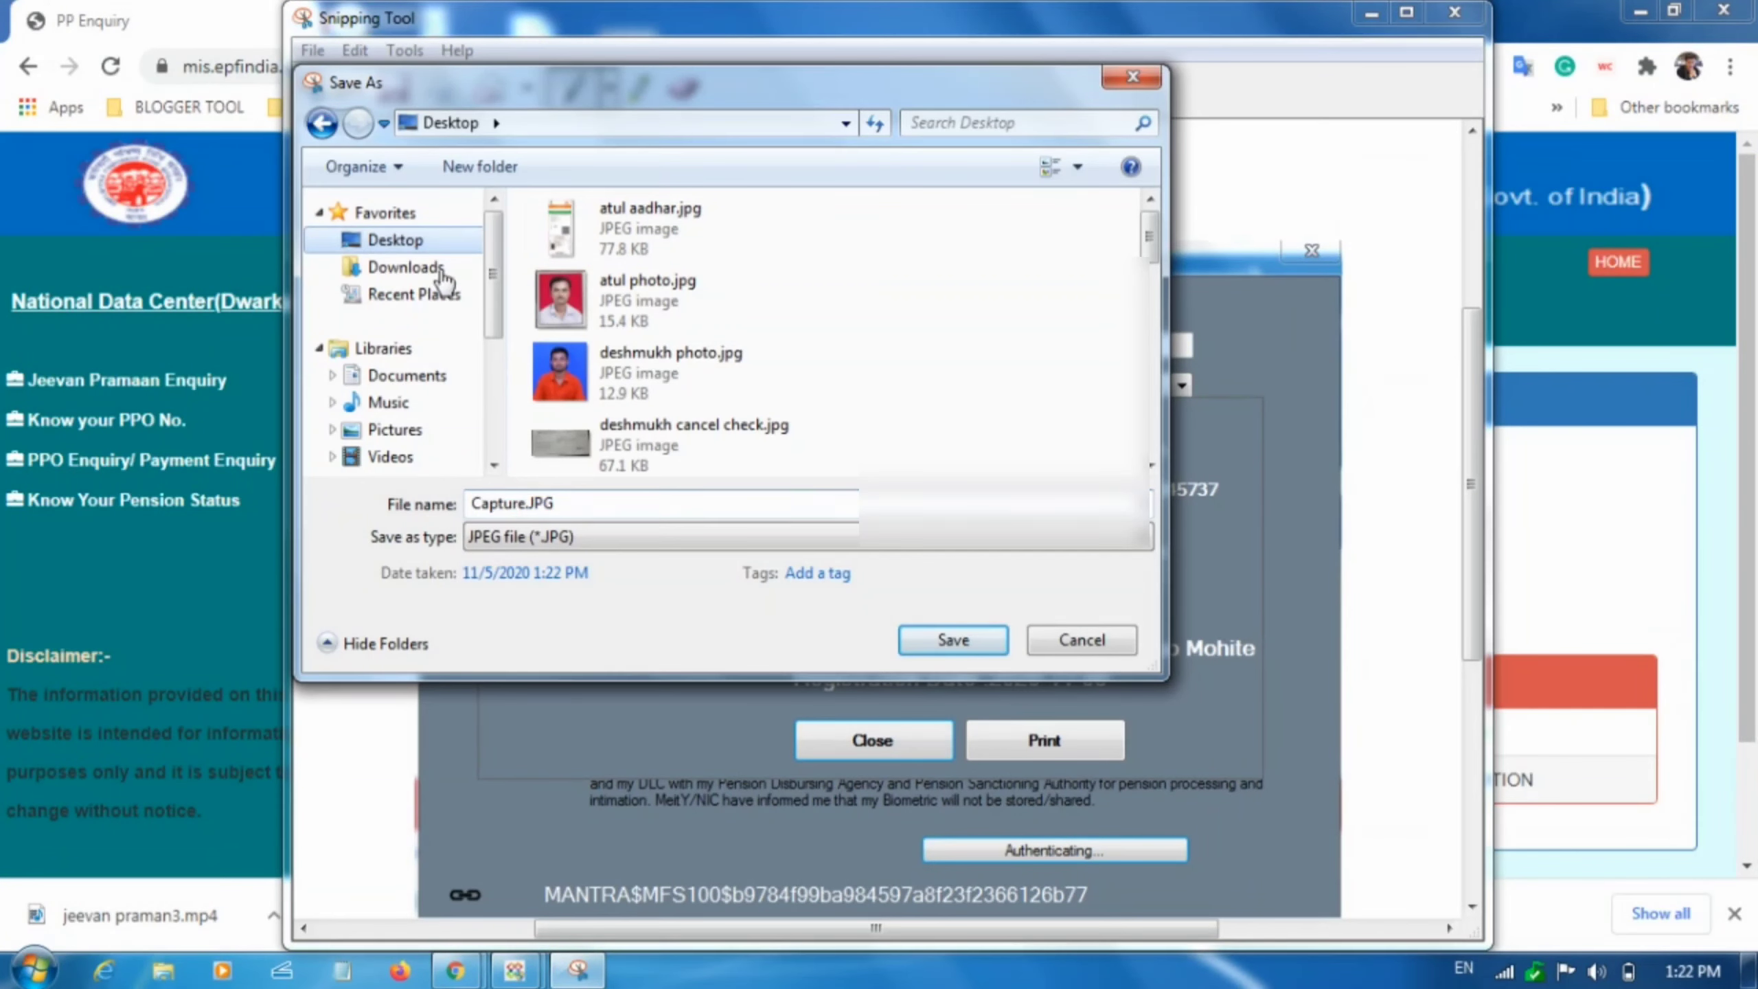
click(918, 641)
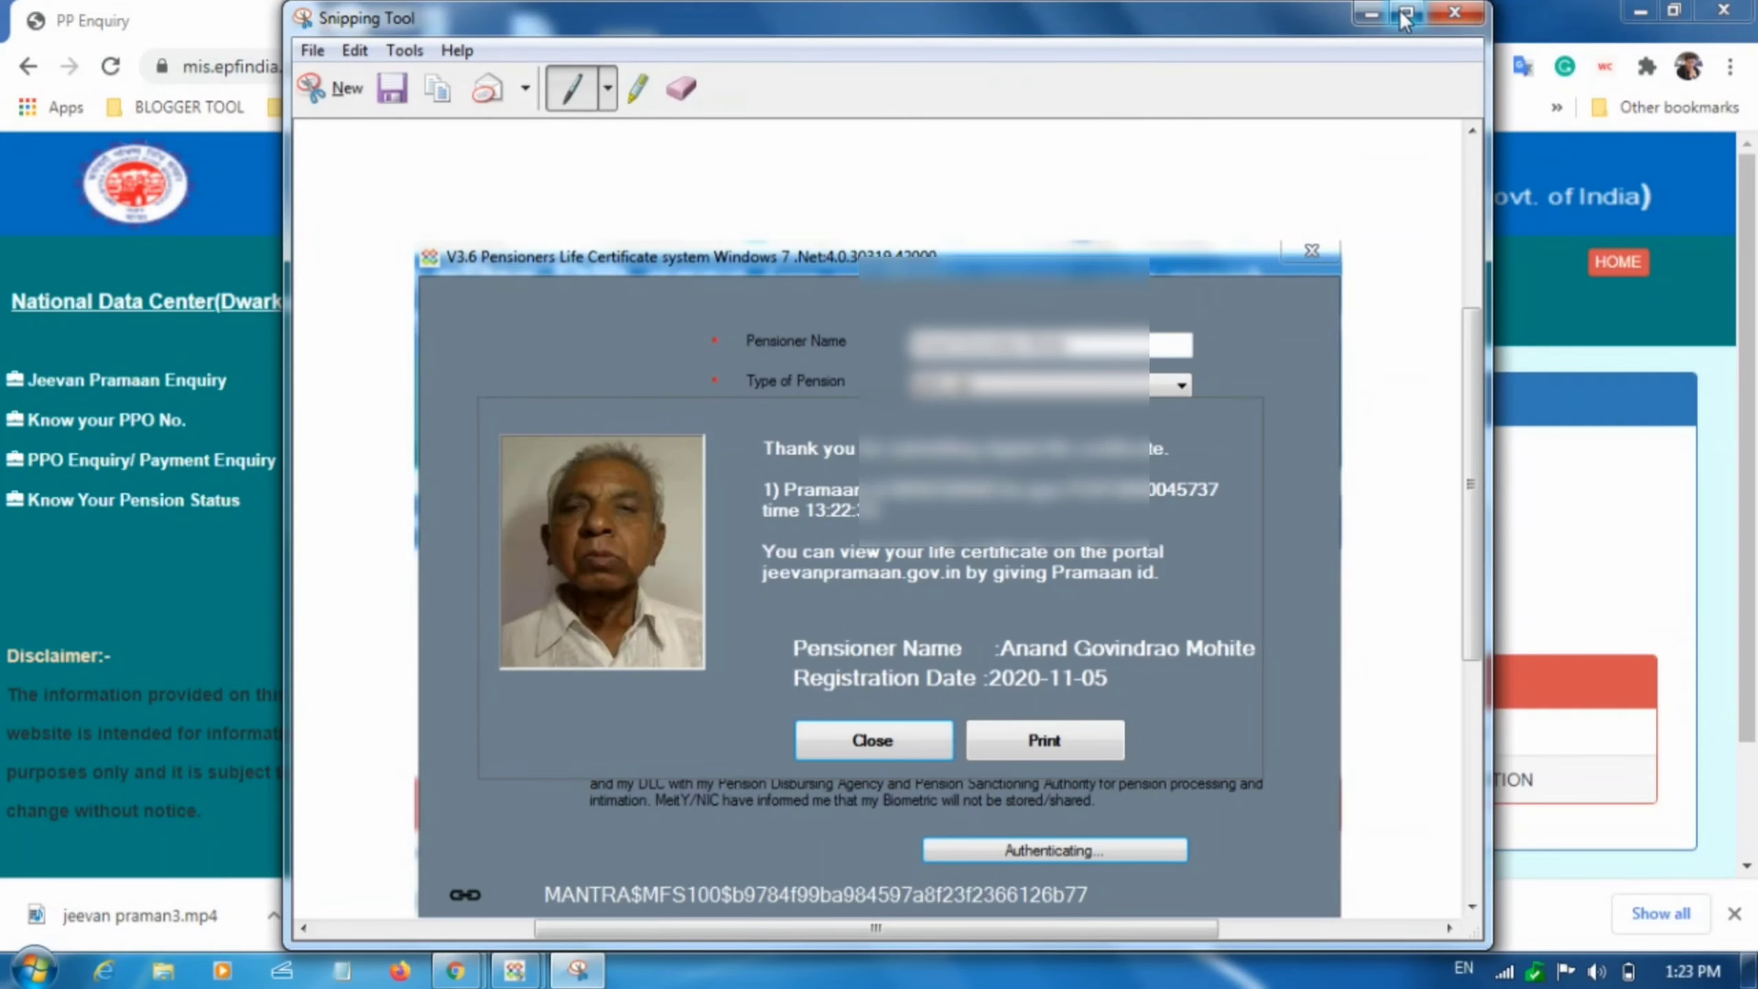
click(1371, 15)
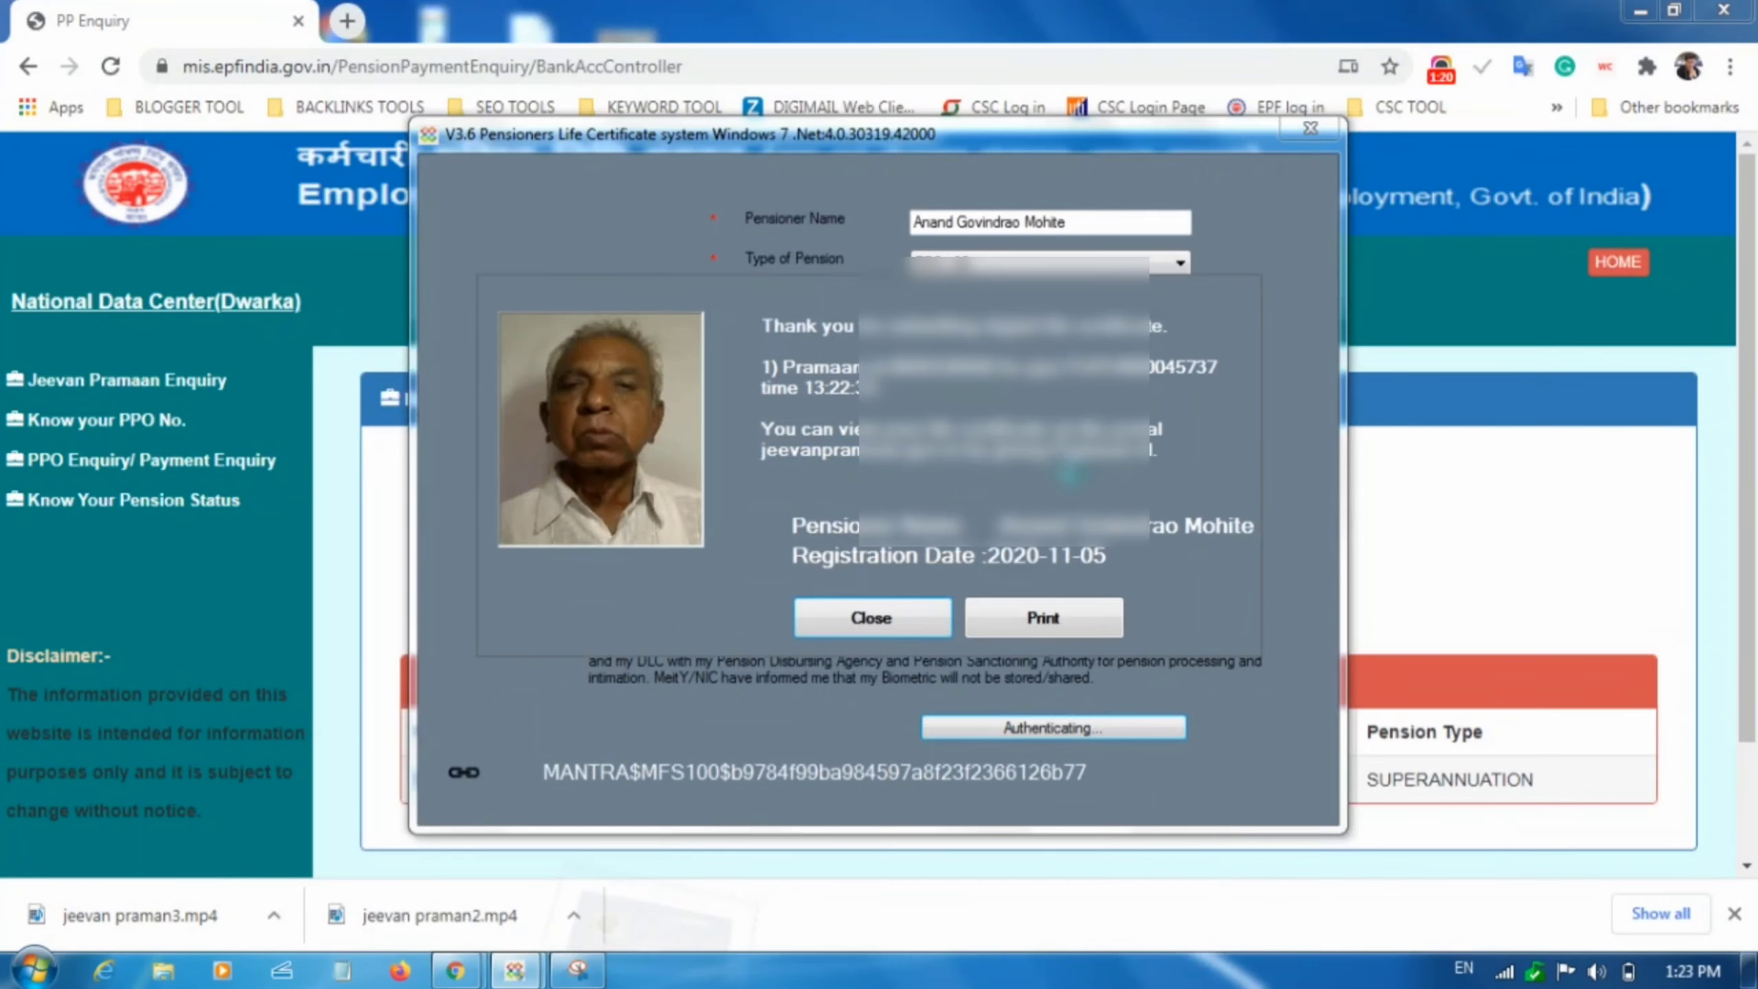
click(1049, 618)
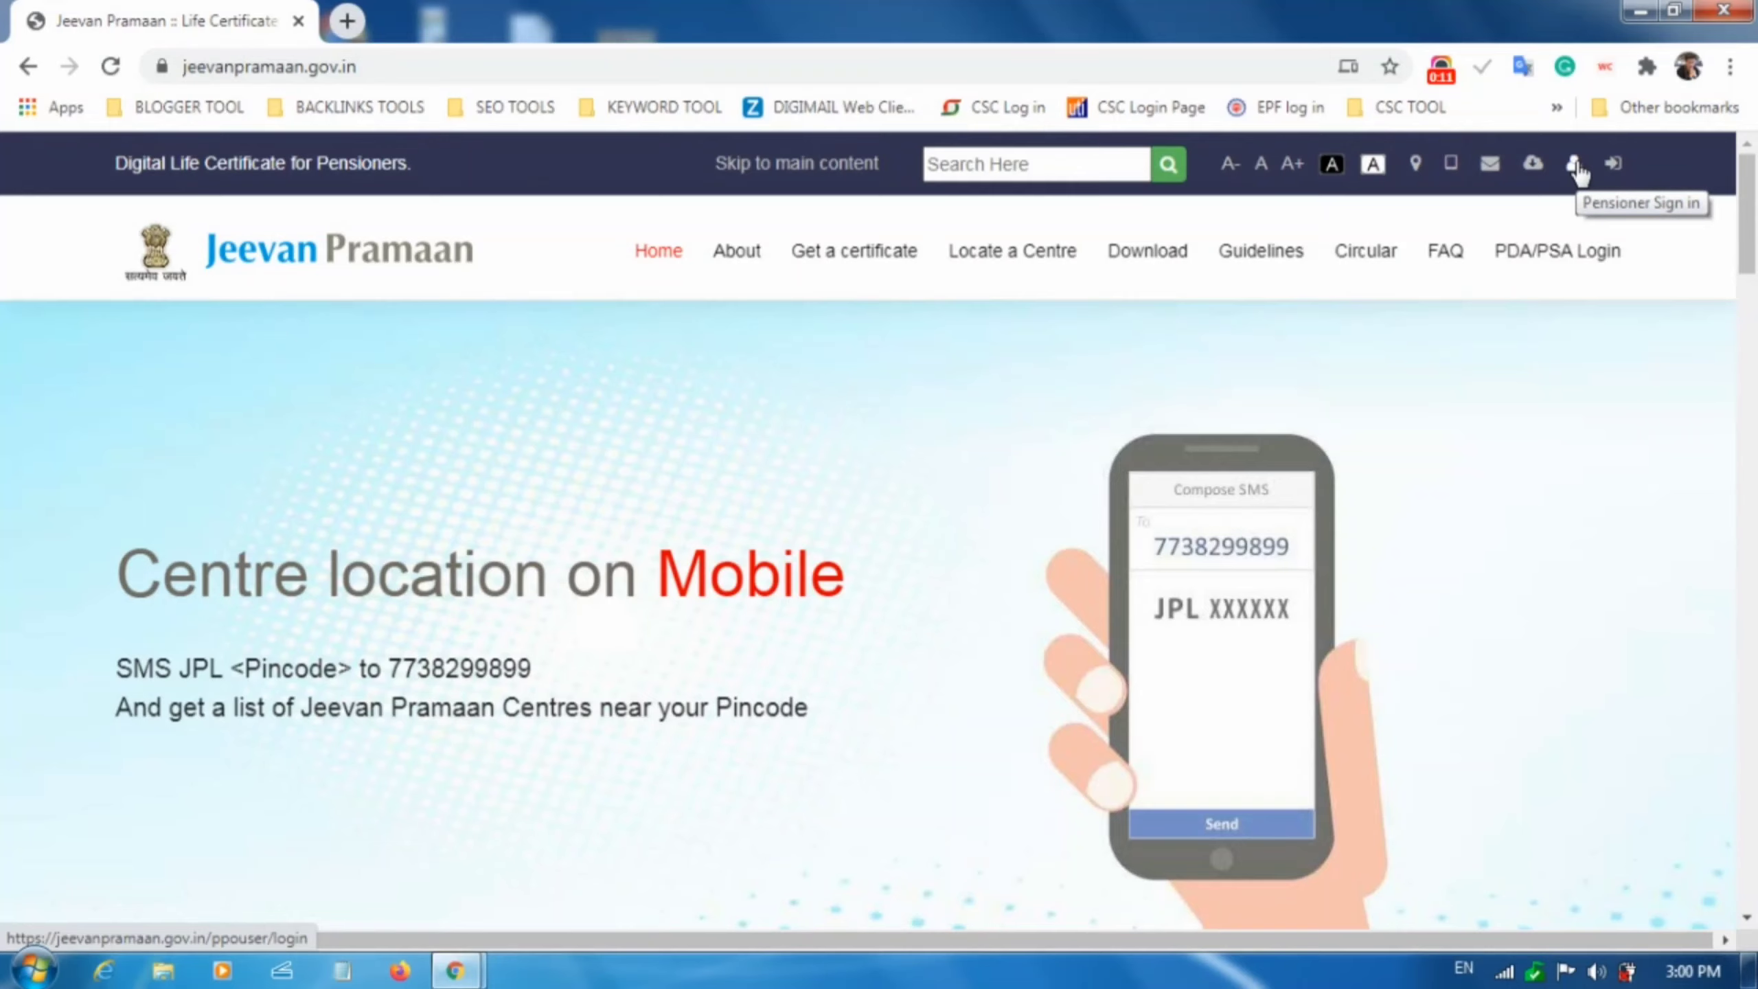
On Pensioner Sign in, paste the pensioner's Pramaan ID, enter the displayed captcha, and generate the OTP
click(1576, 164)
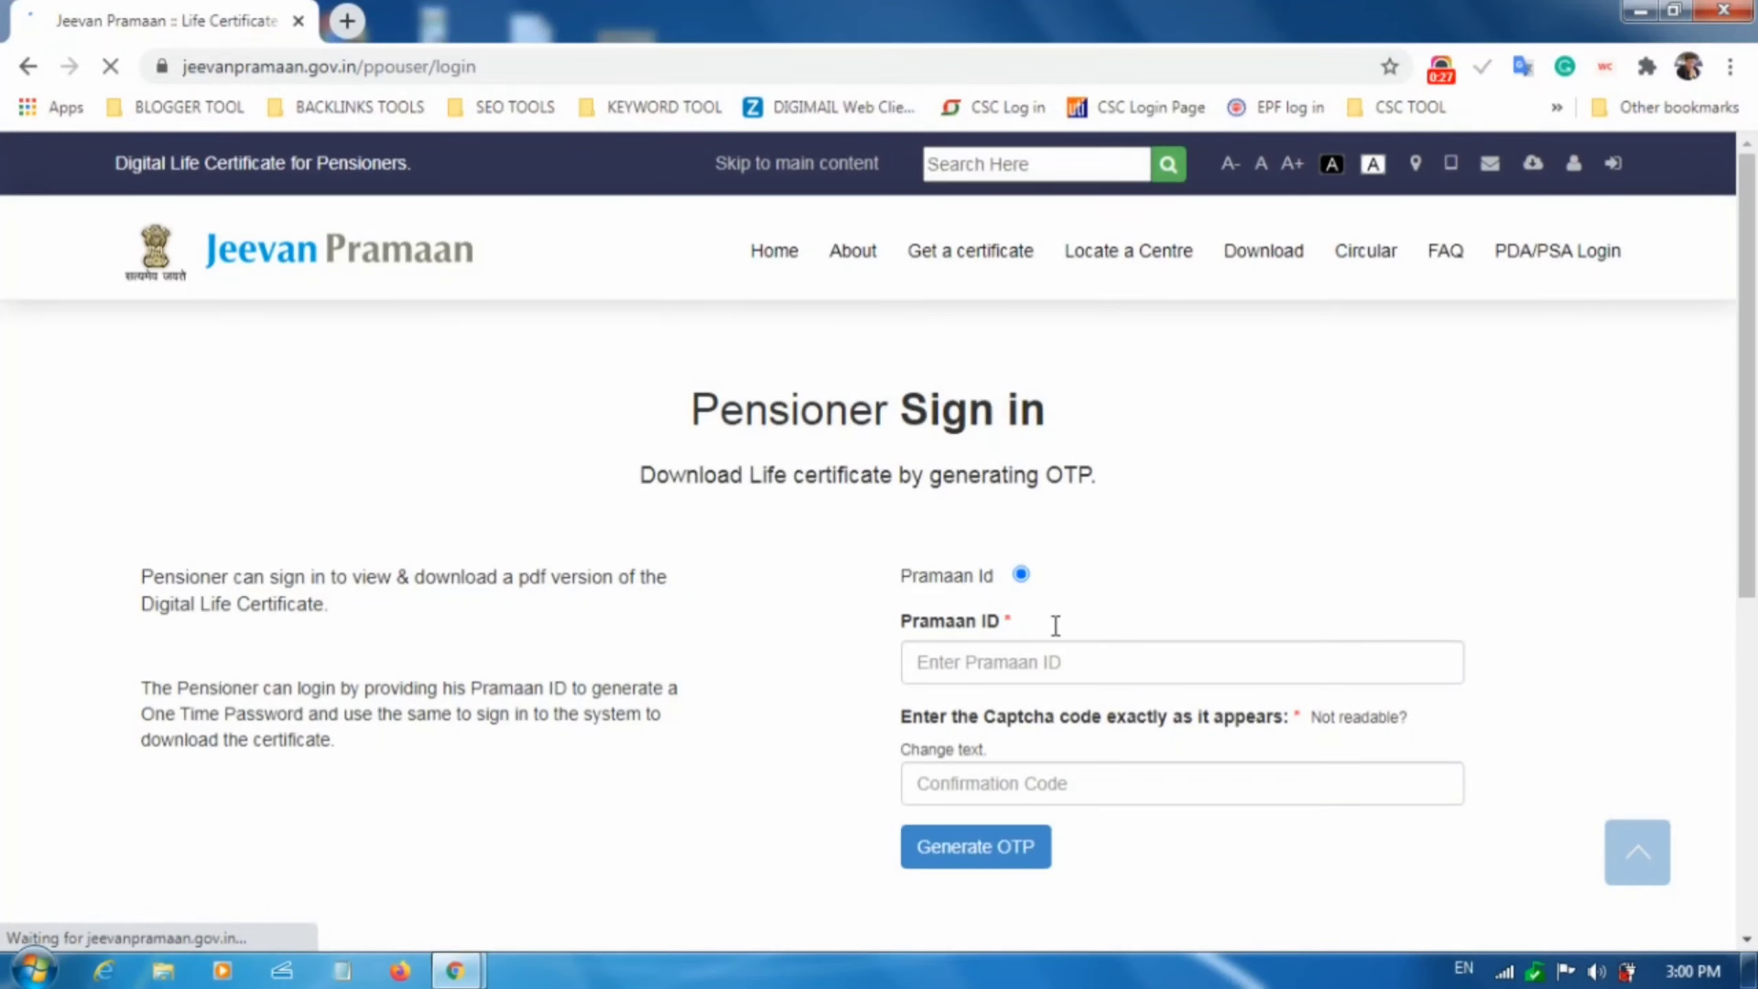
click(1014, 660)
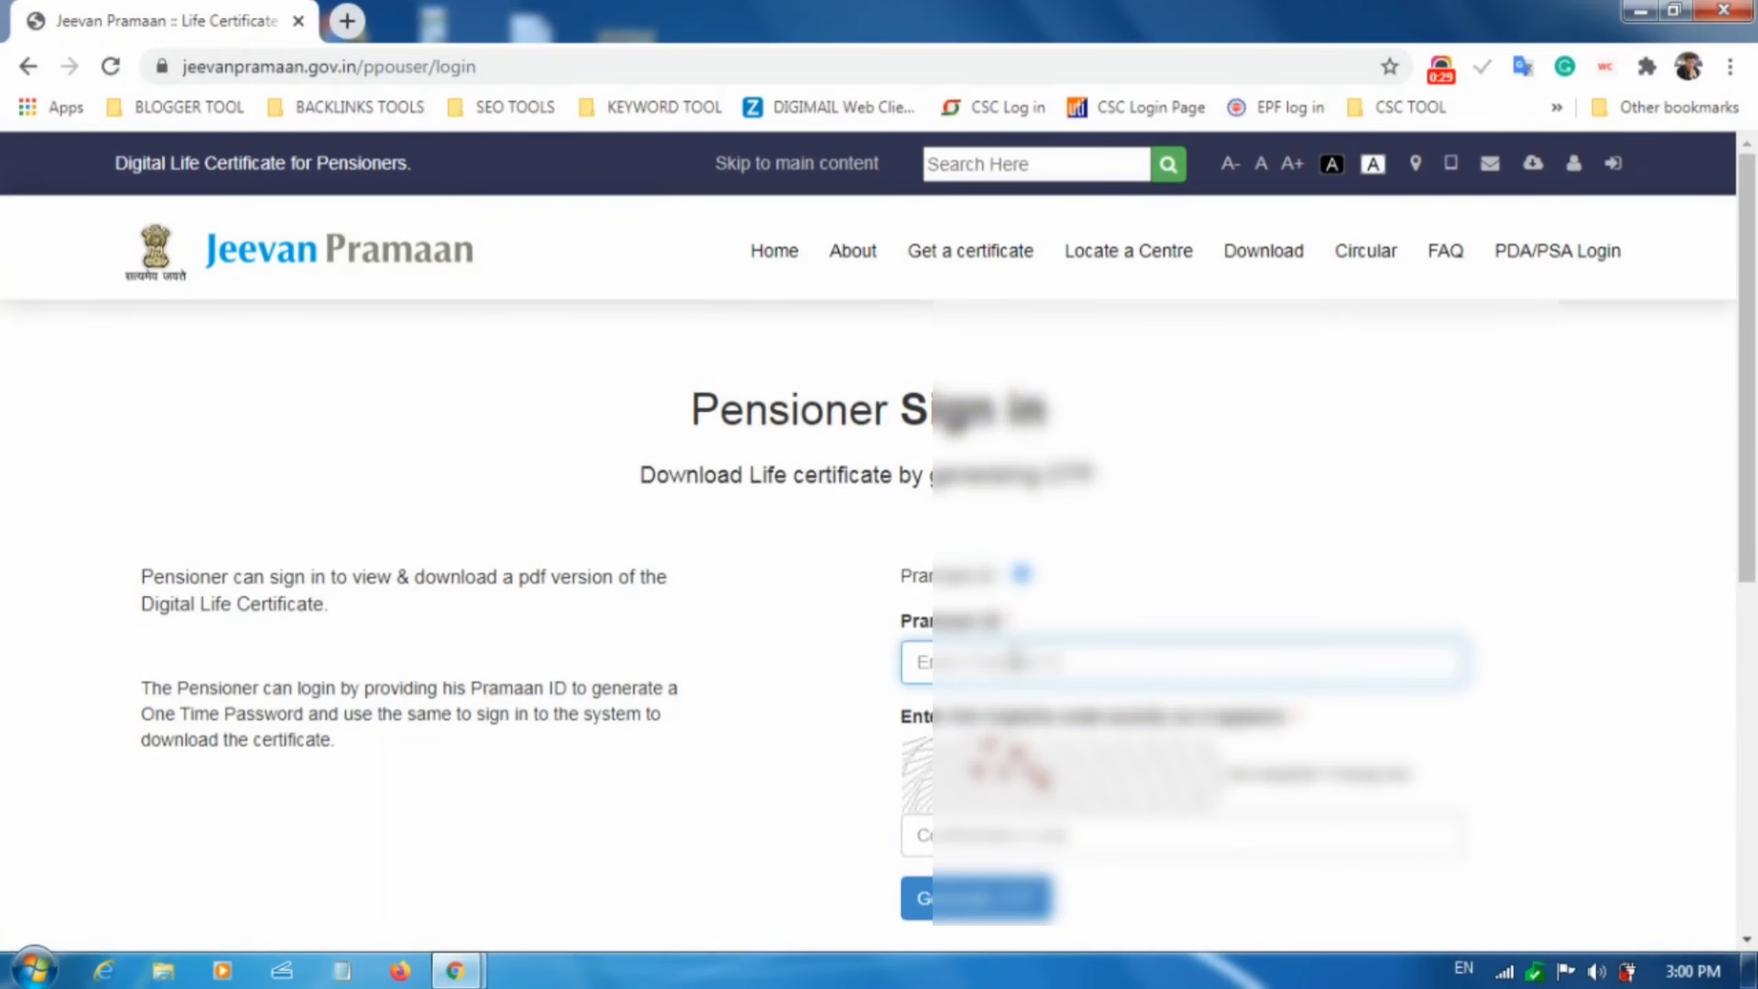
key(ctrl+v)
click(1023, 825)
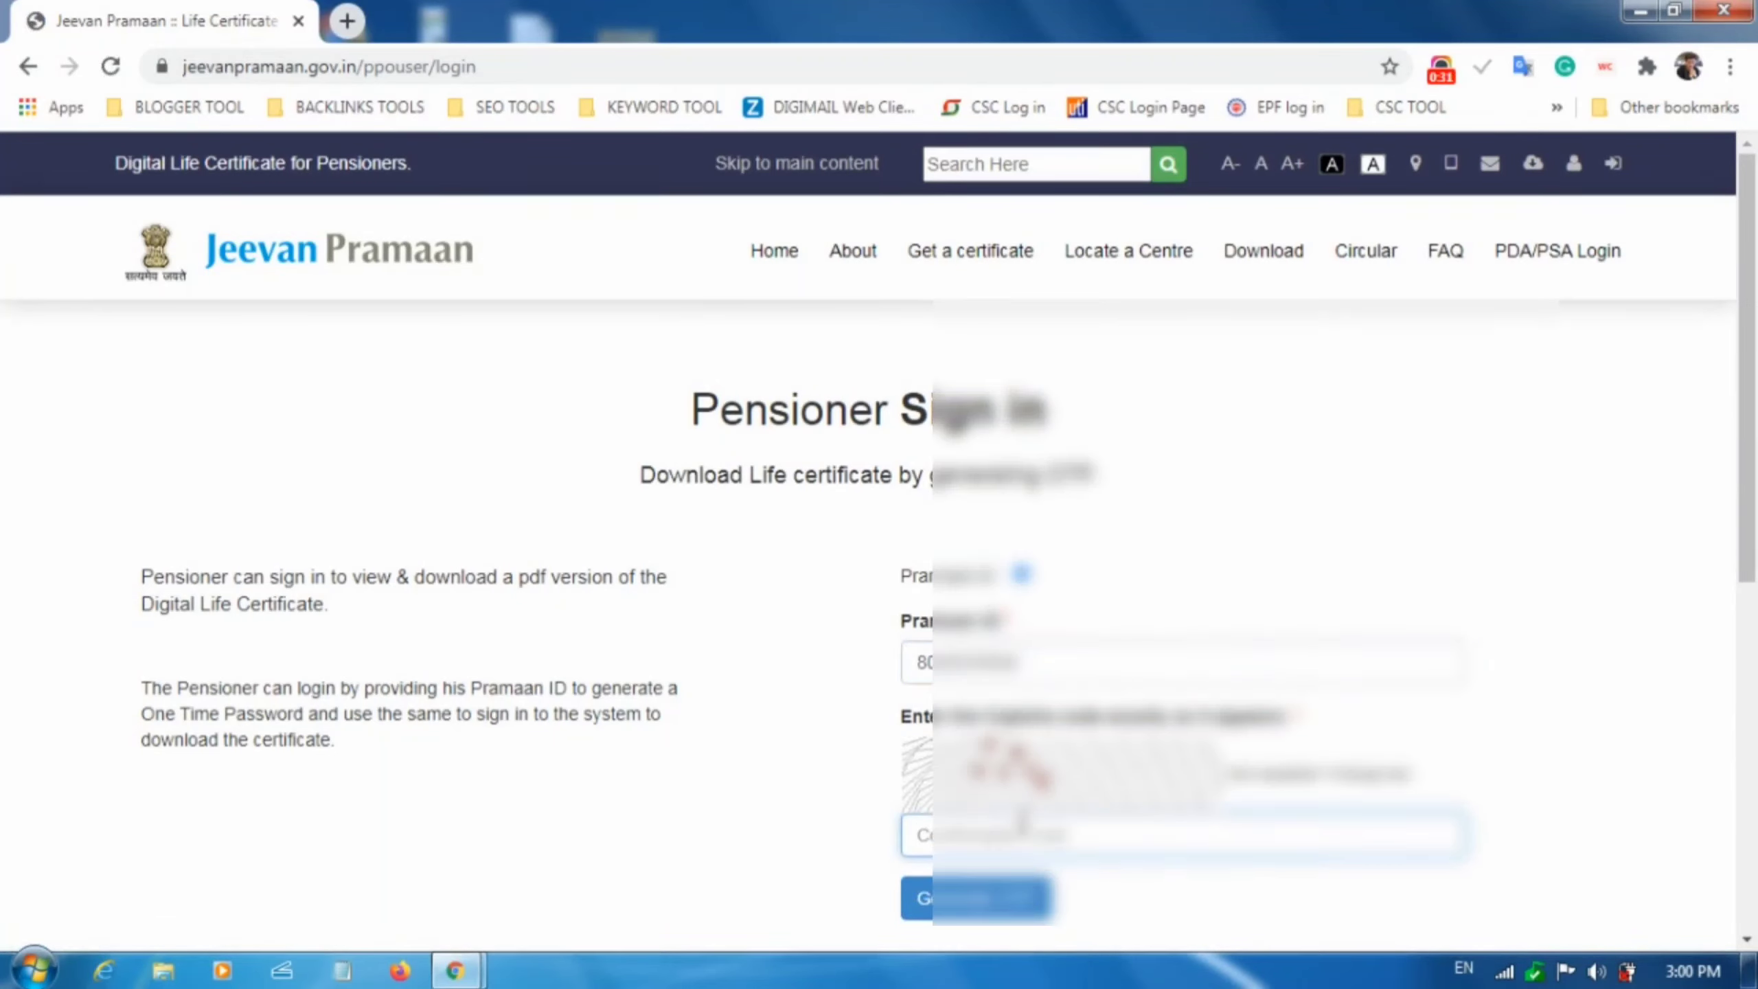
text(E)
text(e)
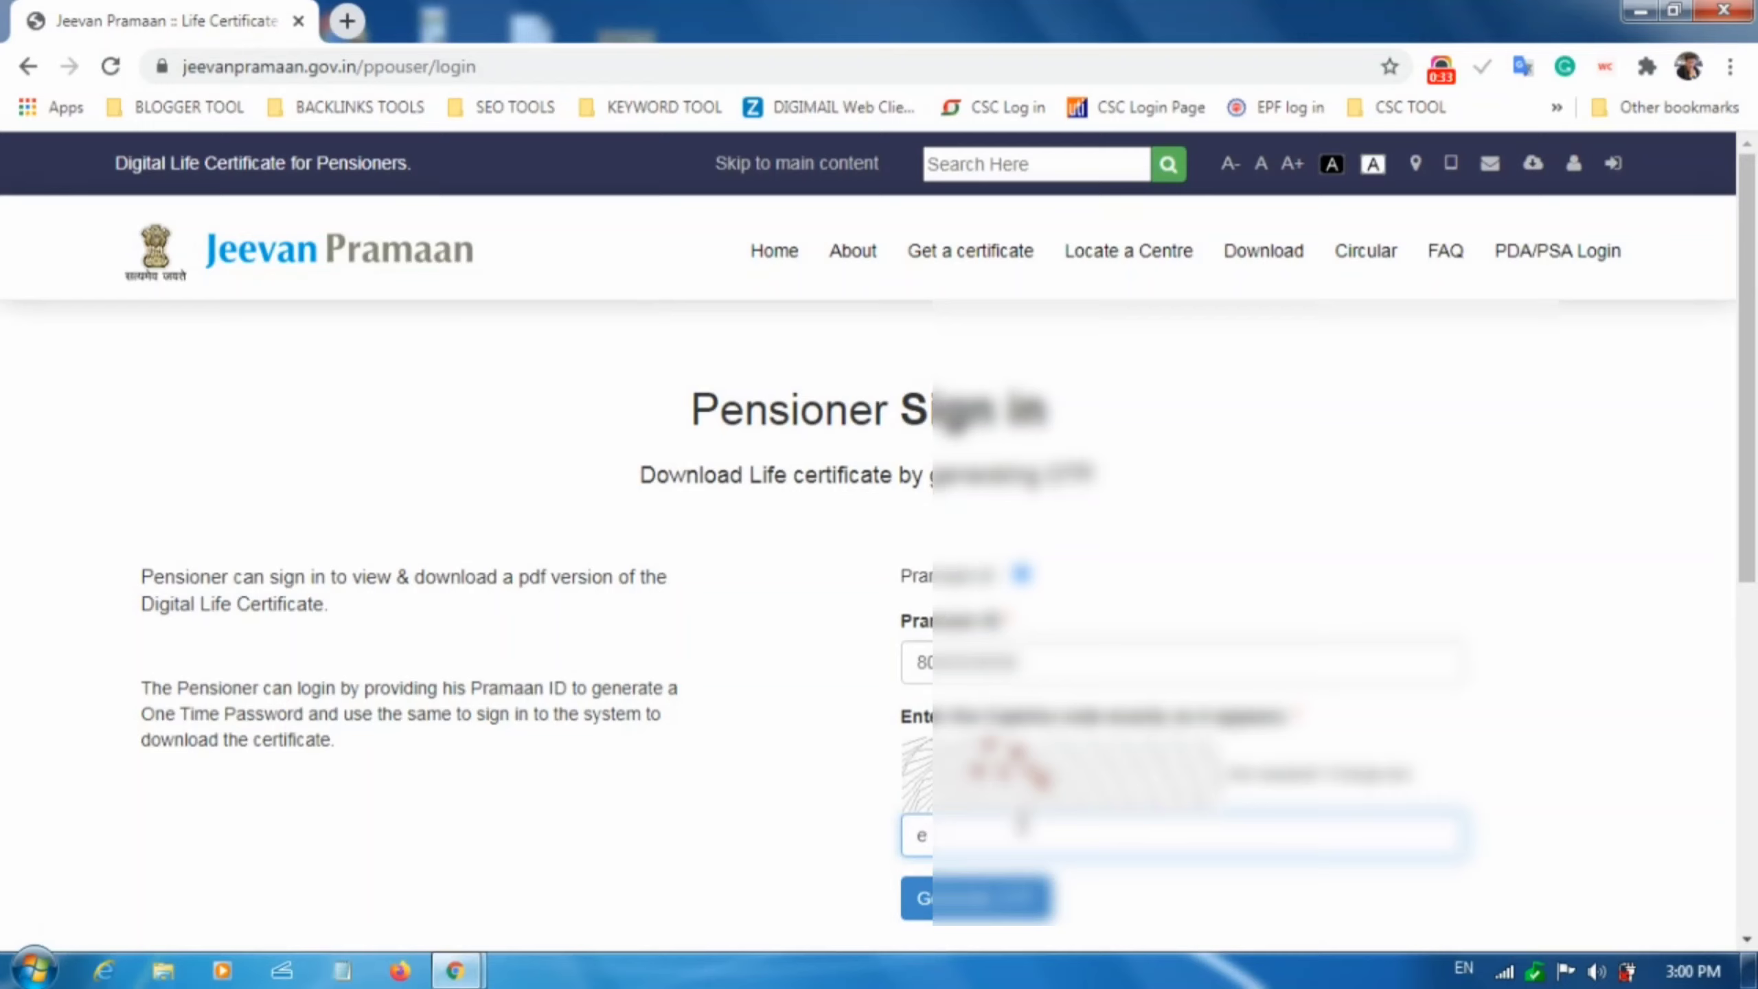
text(Fxxxxx)
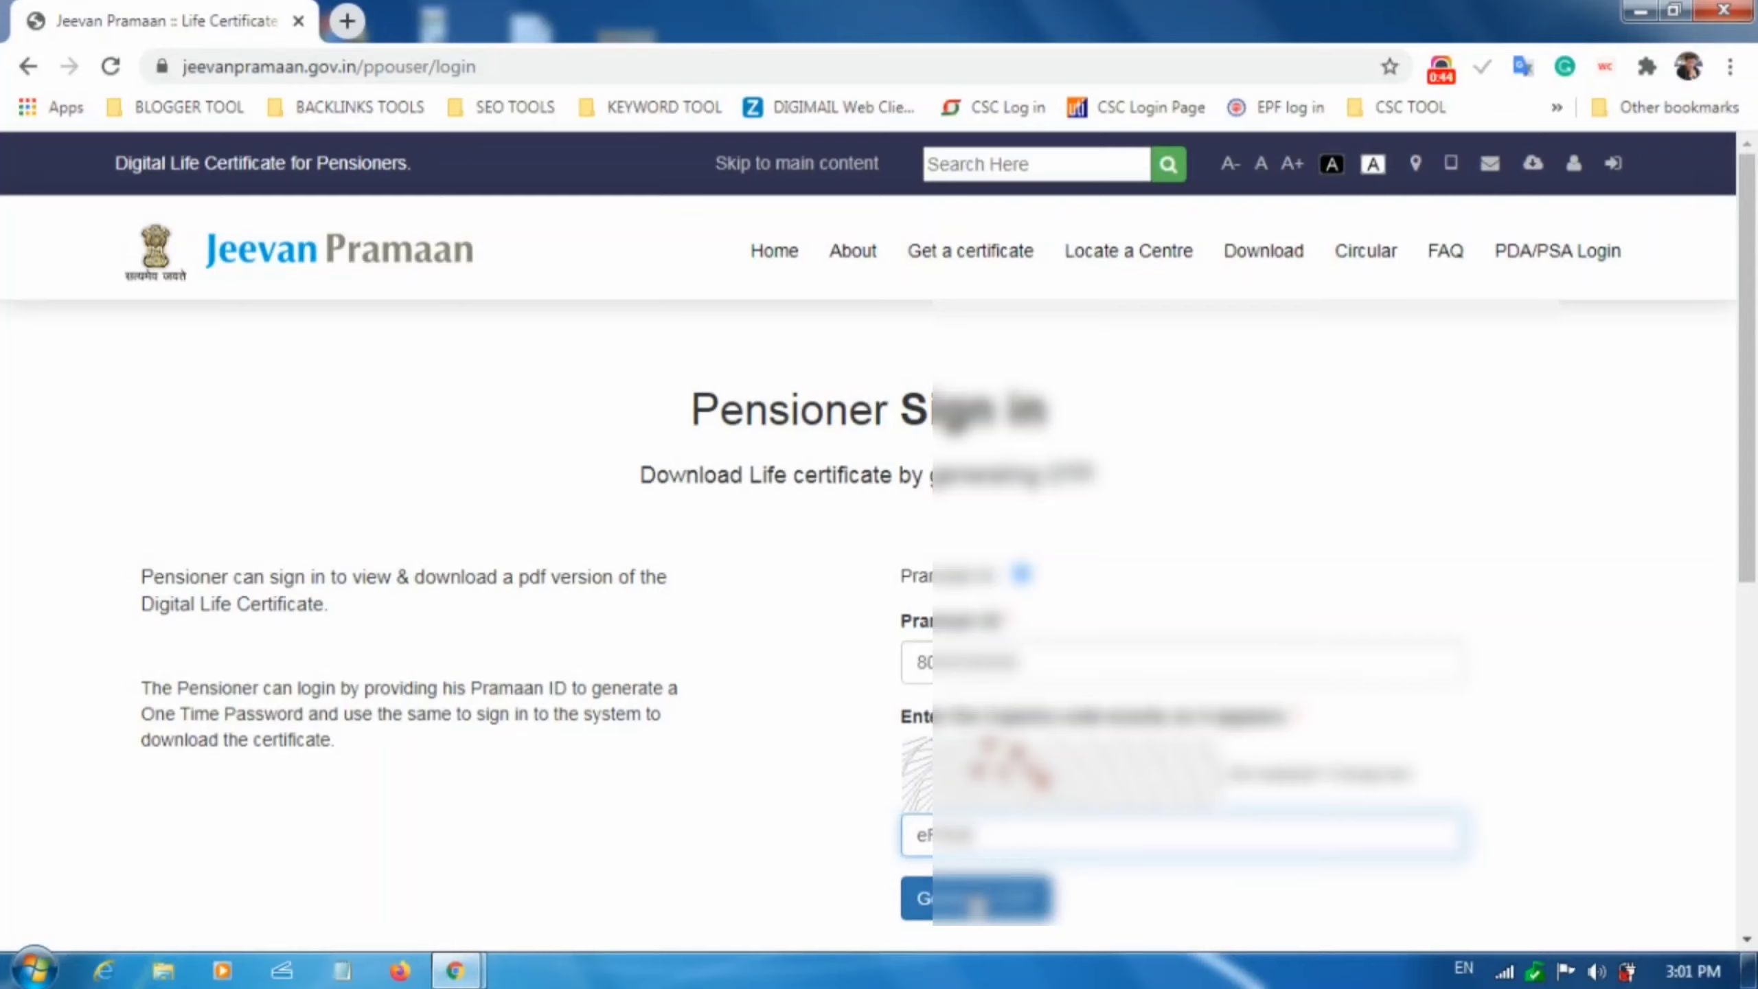
click(976, 902)
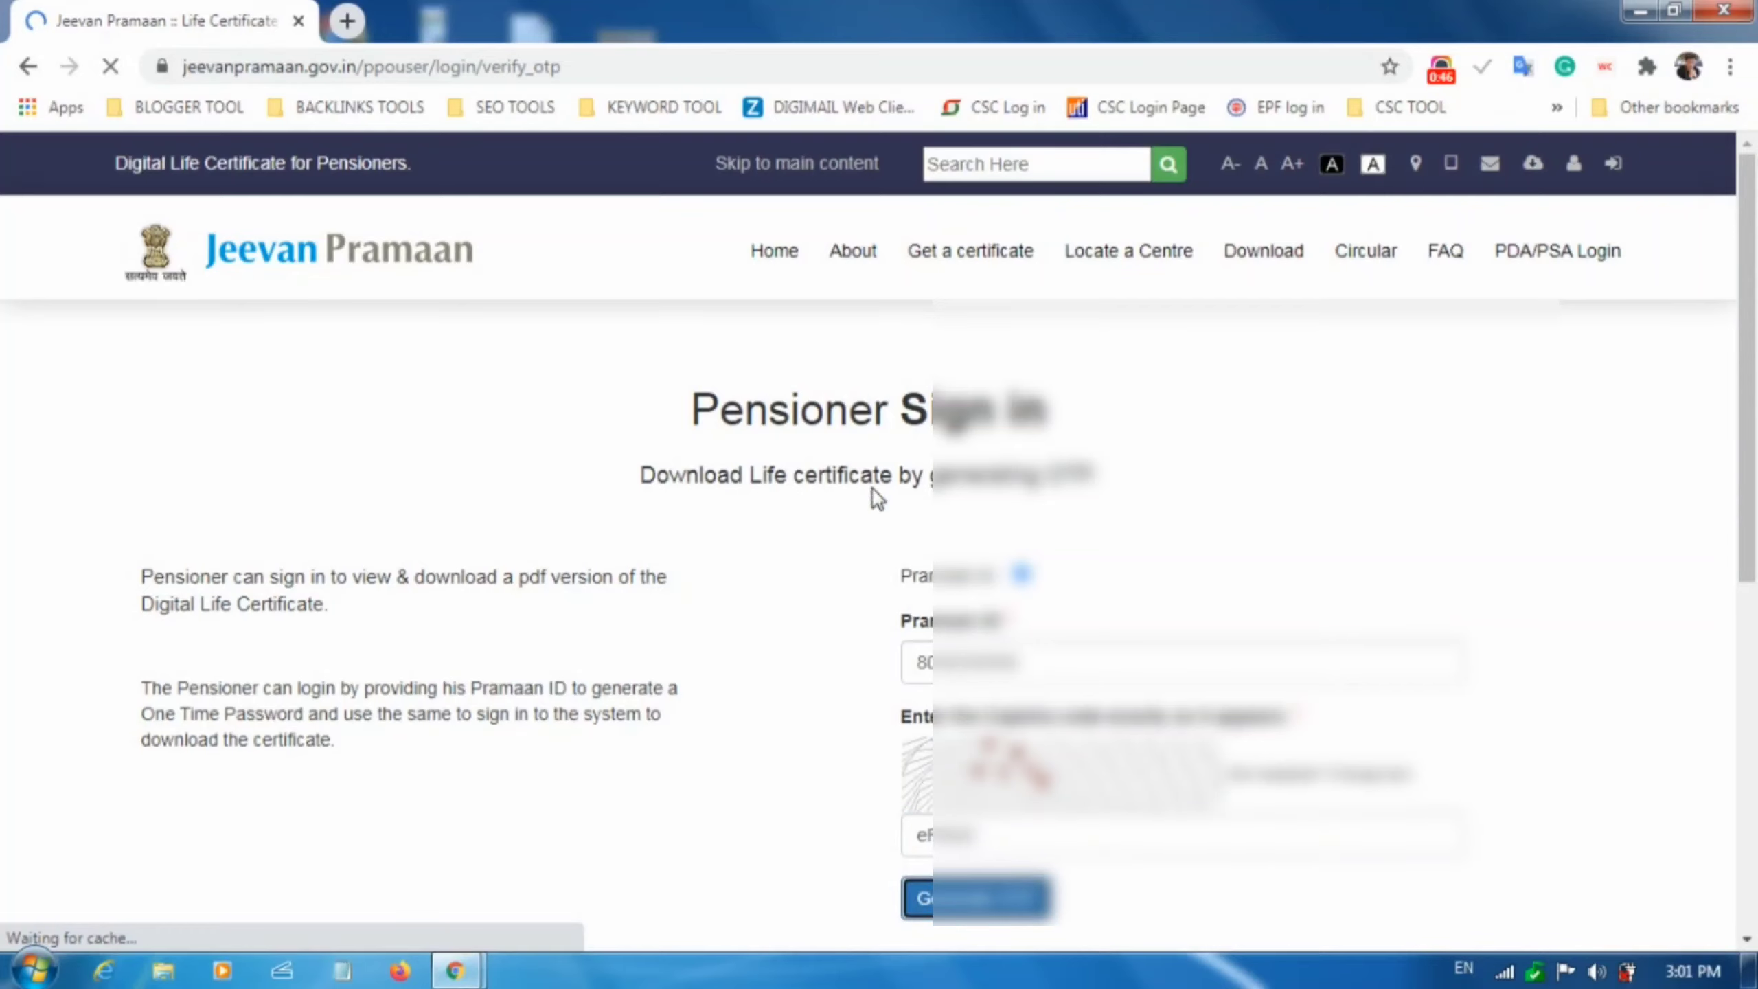